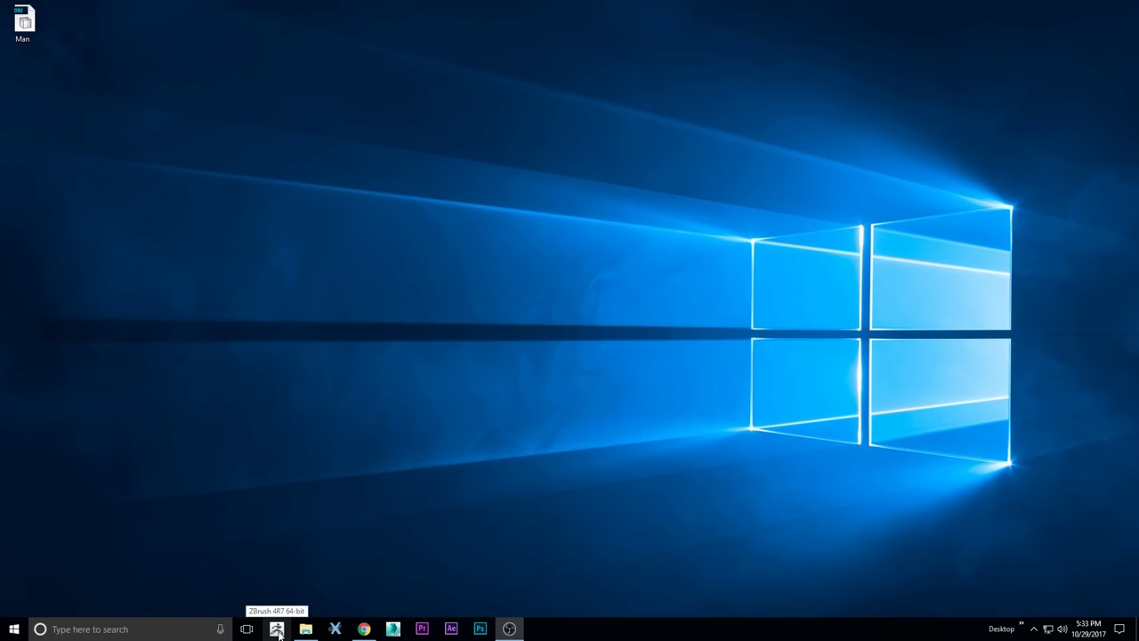
# Step: Start ZBrush 4R7 and hide the LightBox browser to reveal the empty canvas
pyautogui.click(280, 635)
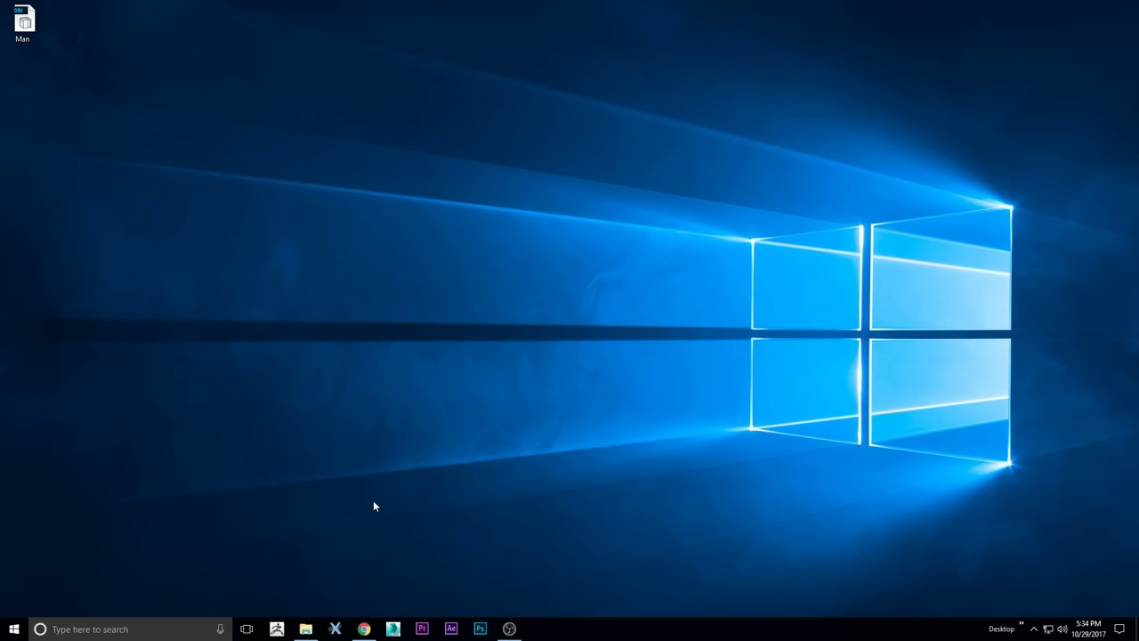
pyautogui.click(275, 628)
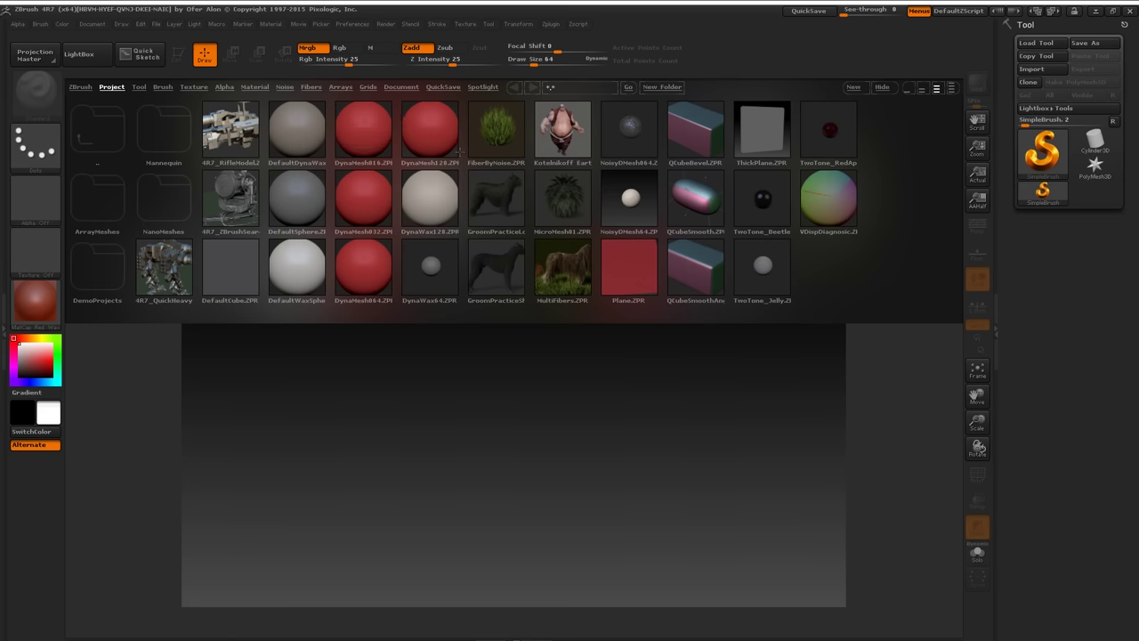
pyautogui.press(',')
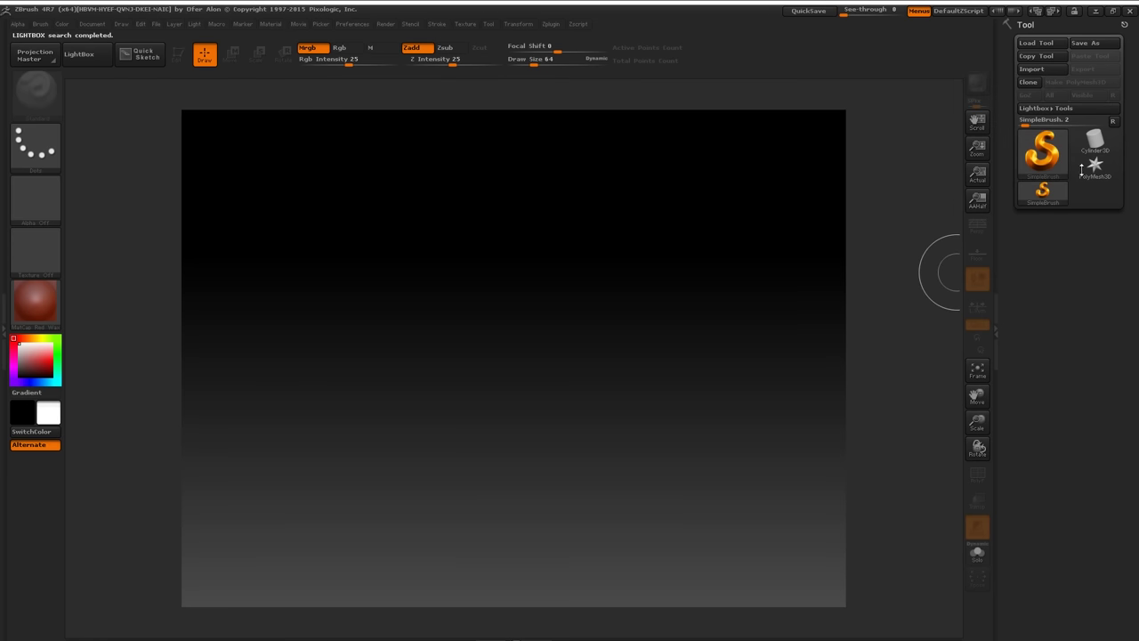
# Step: Draw a Sphere3D primitive in the middle of the canvas and enter Edit mode
pyautogui.click(1037, 155)
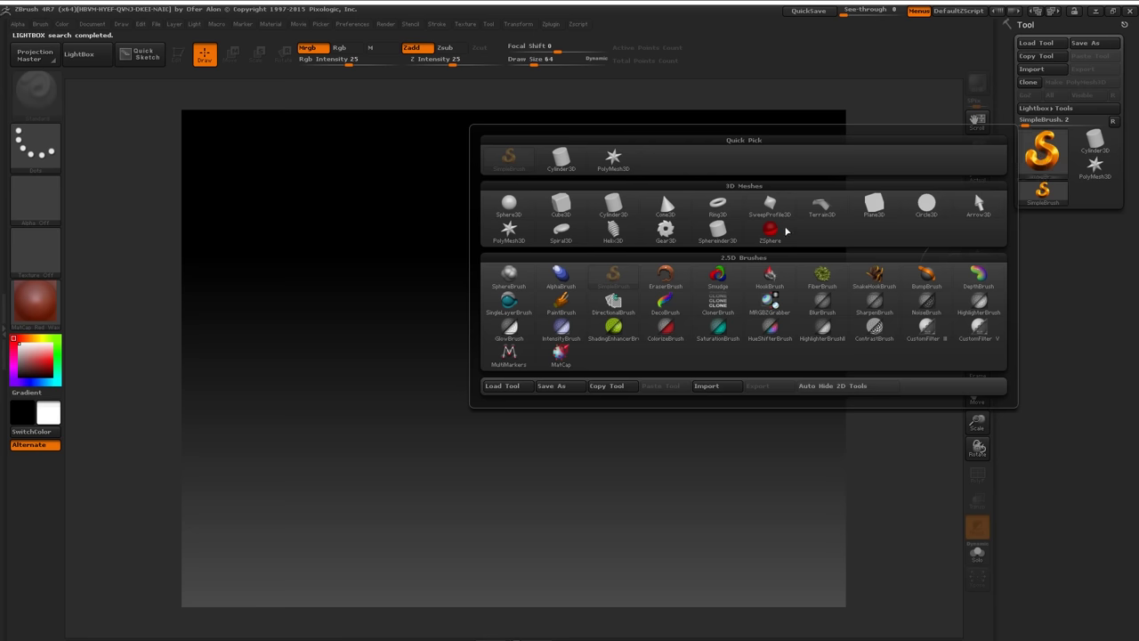
pyautogui.click(510, 205)
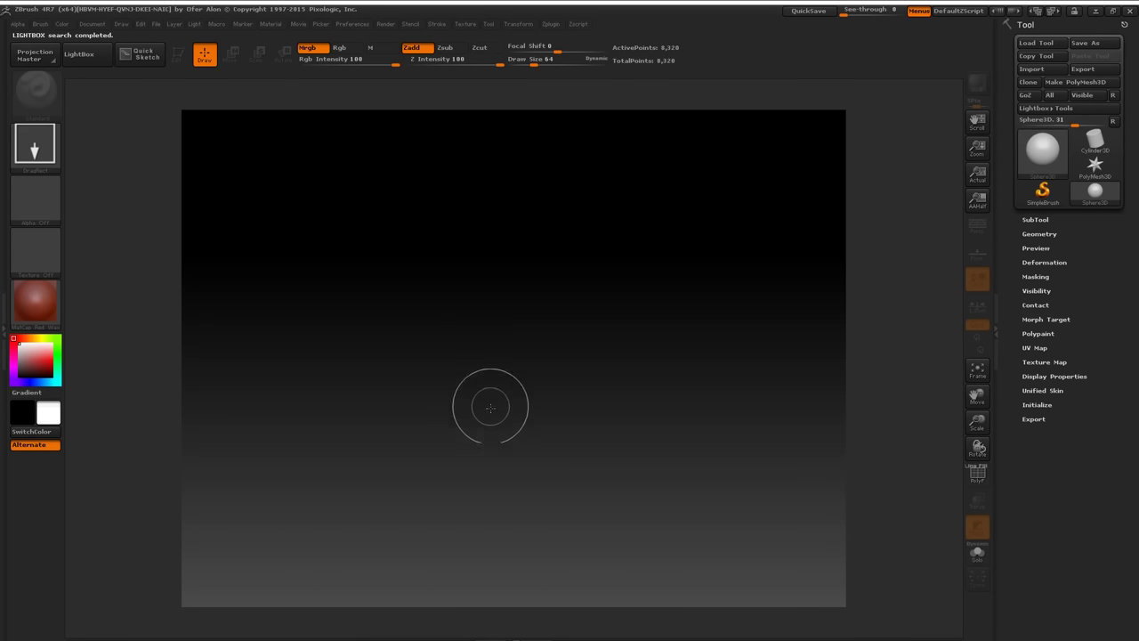
pyautogui.moveTo(520, 369); pyautogui.dragTo(521, 579)
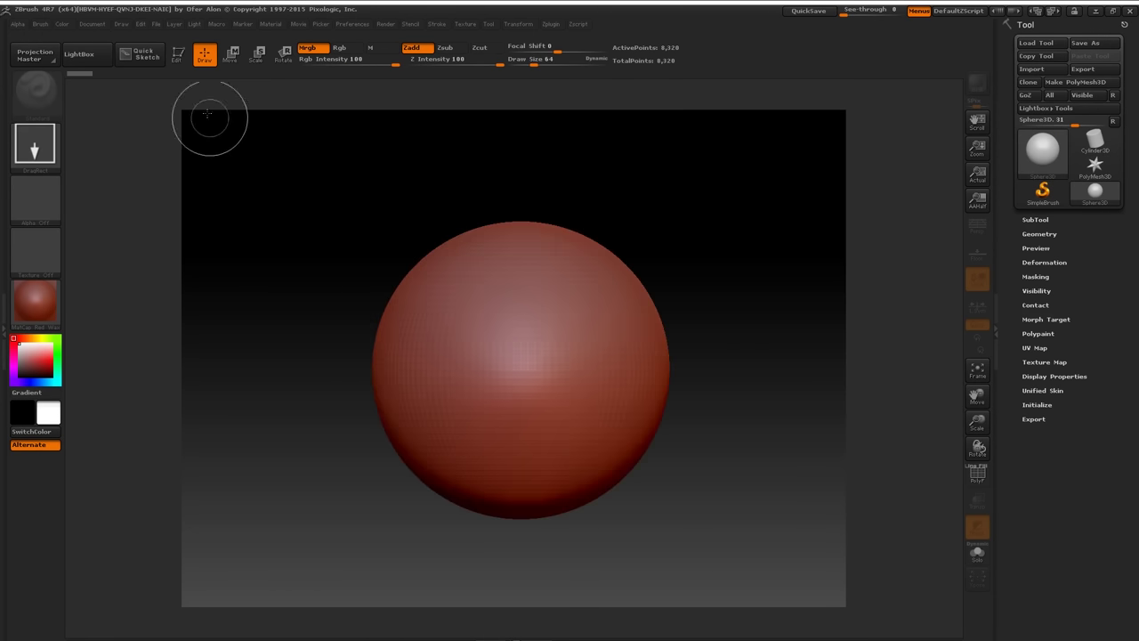
pyautogui.click(177, 57)
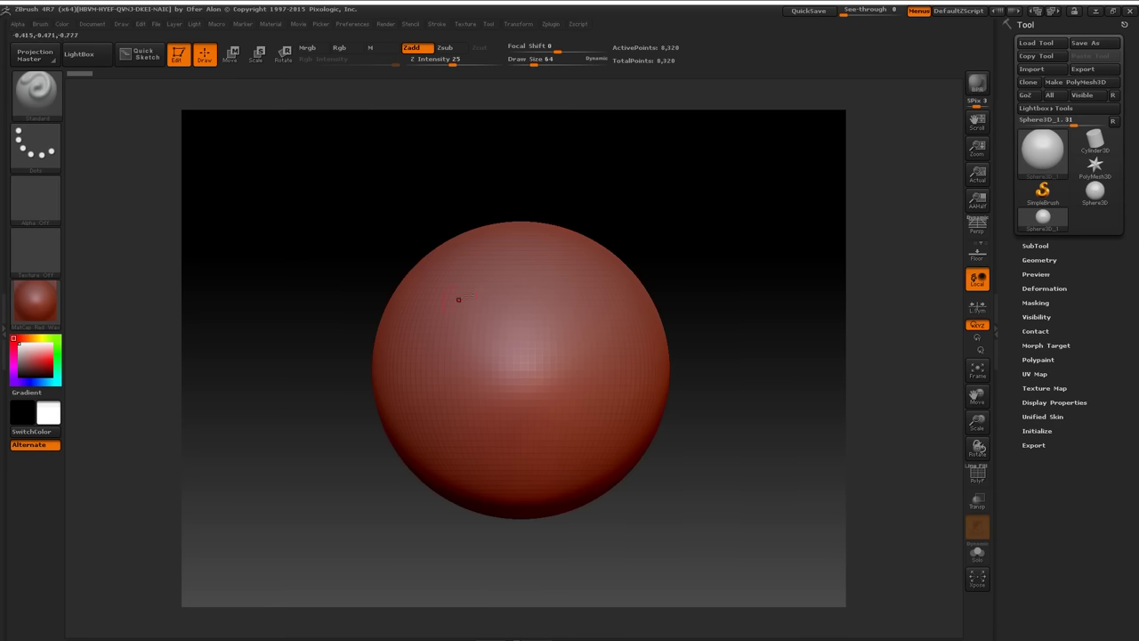
# Step: Review the sphere primitive's SubTool and Geometry options, and convert it to a PolyMesh3D
pyautogui.click(1036, 247)
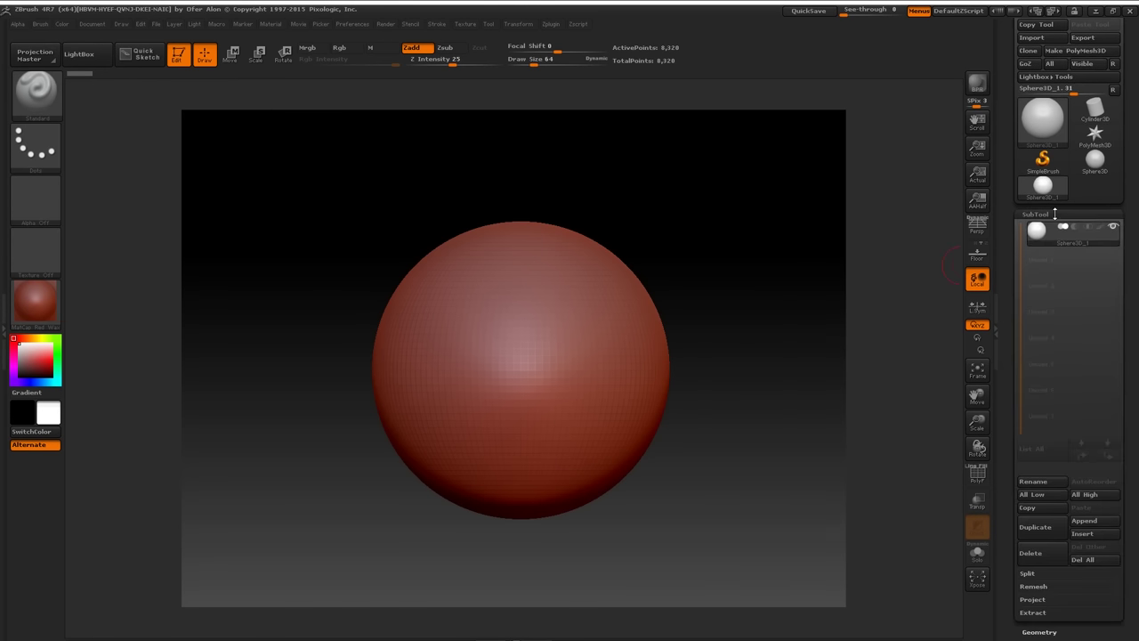
pyautogui.click(1036, 216)
pyautogui.click(1041, 228)
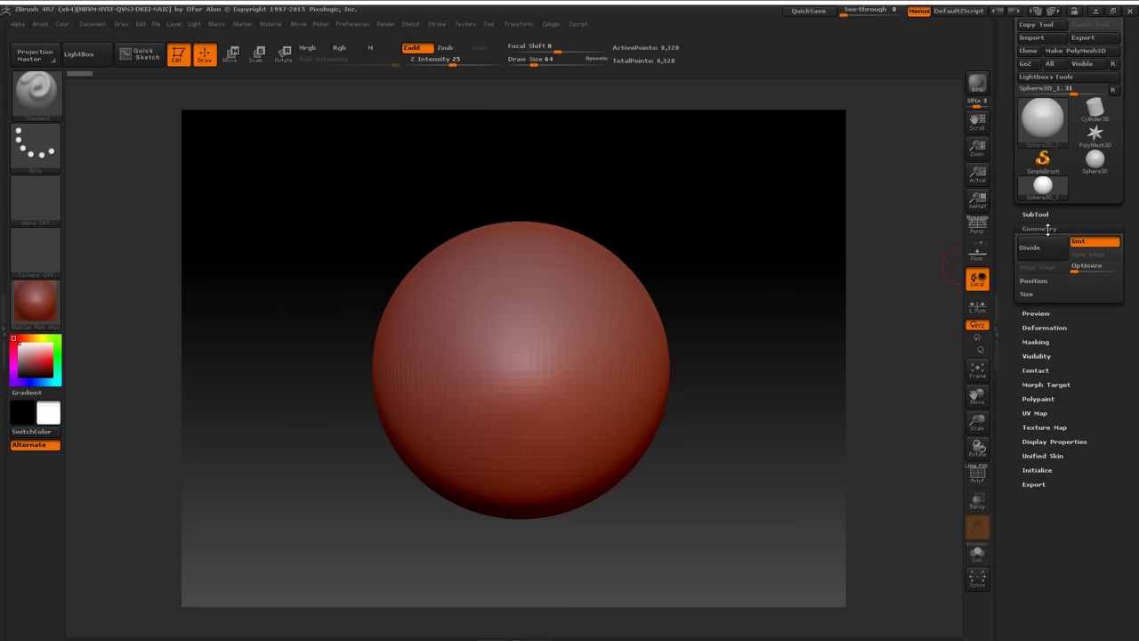
pyautogui.click(1048, 229)
pyautogui.click(1043, 244)
pyautogui.click(1045, 377)
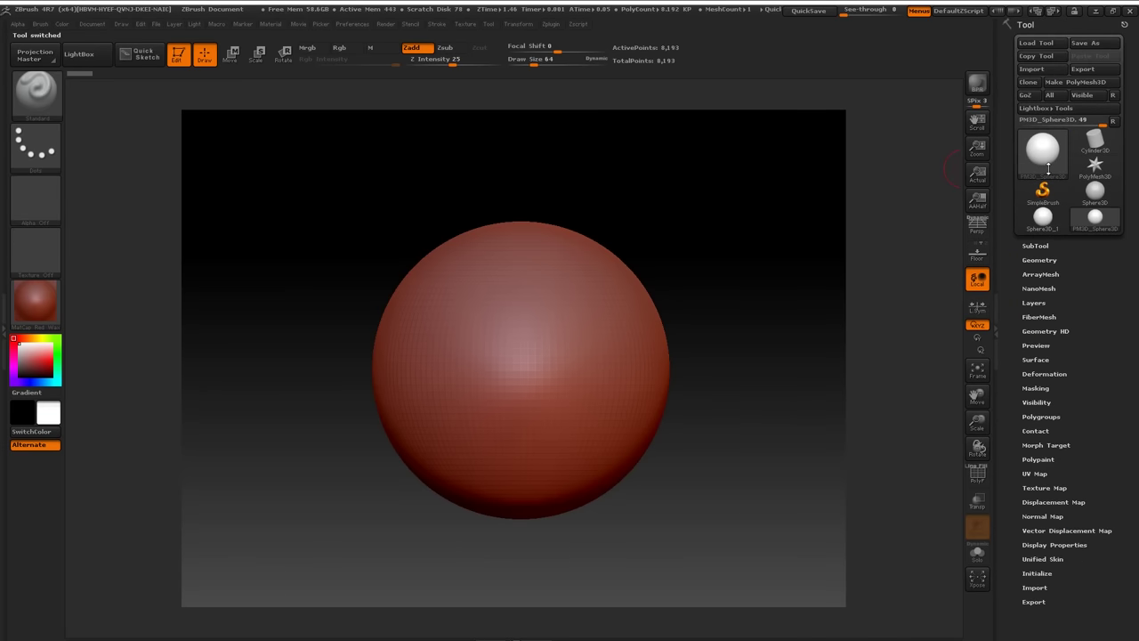
# Step: Compare the options available for the Sphere3D primitive and the PM3D_Sphere3D polymesh, ending on the Sphere3D primitive
pyautogui.click(1088, 192)
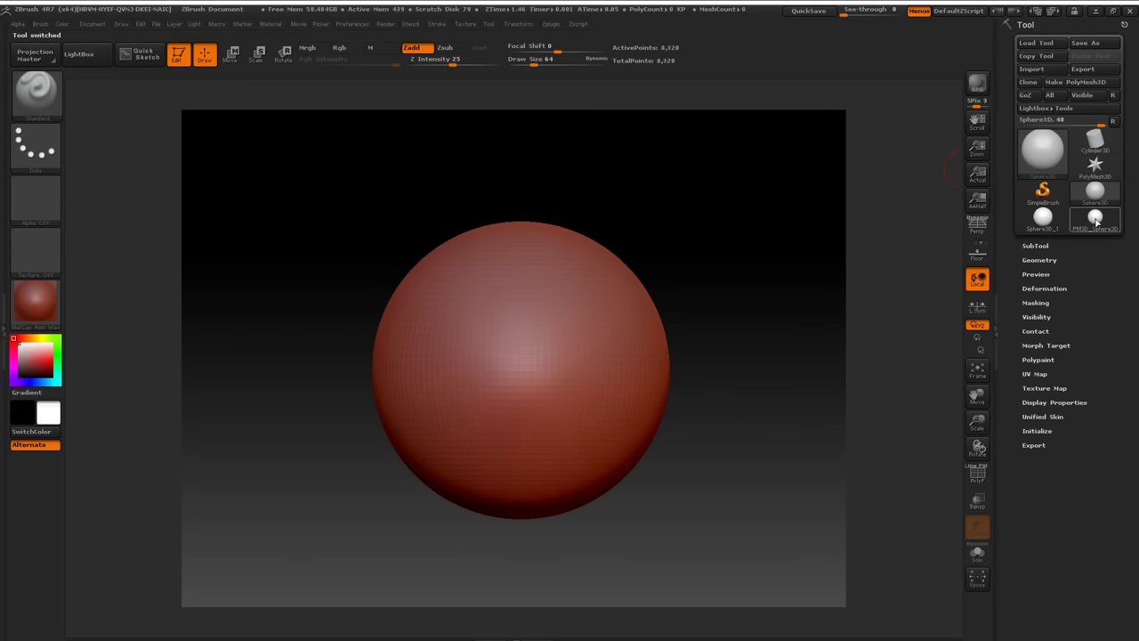
pyautogui.moveTo(1100, 222)
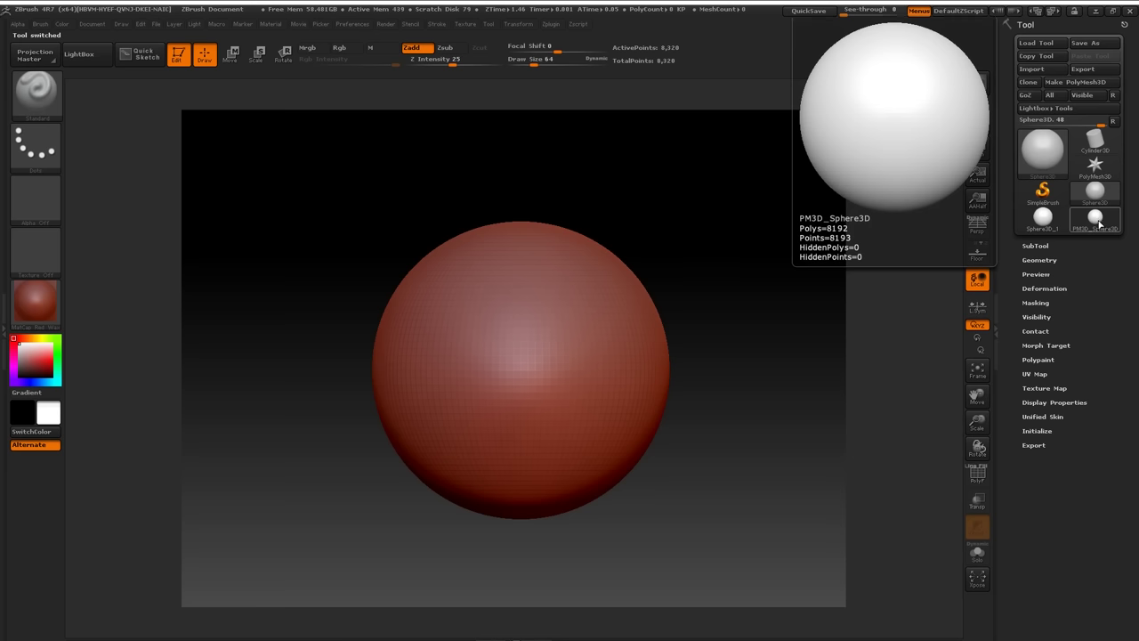
pyautogui.click(1099, 222)
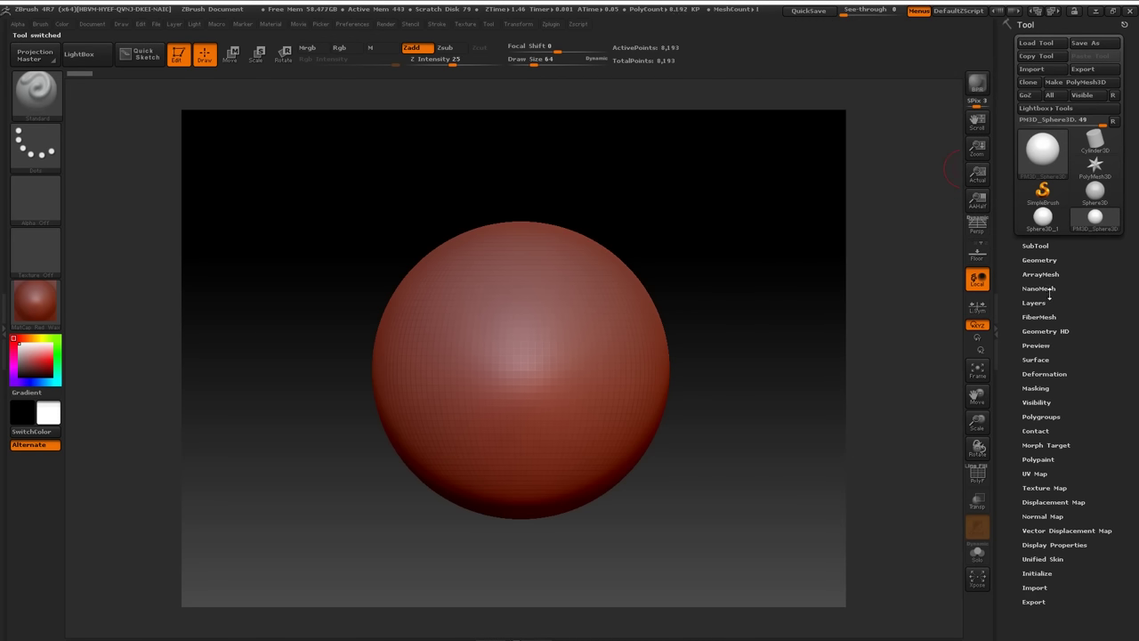
pyautogui.click(1097, 199)
pyautogui.click(1097, 228)
pyautogui.click(1099, 198)
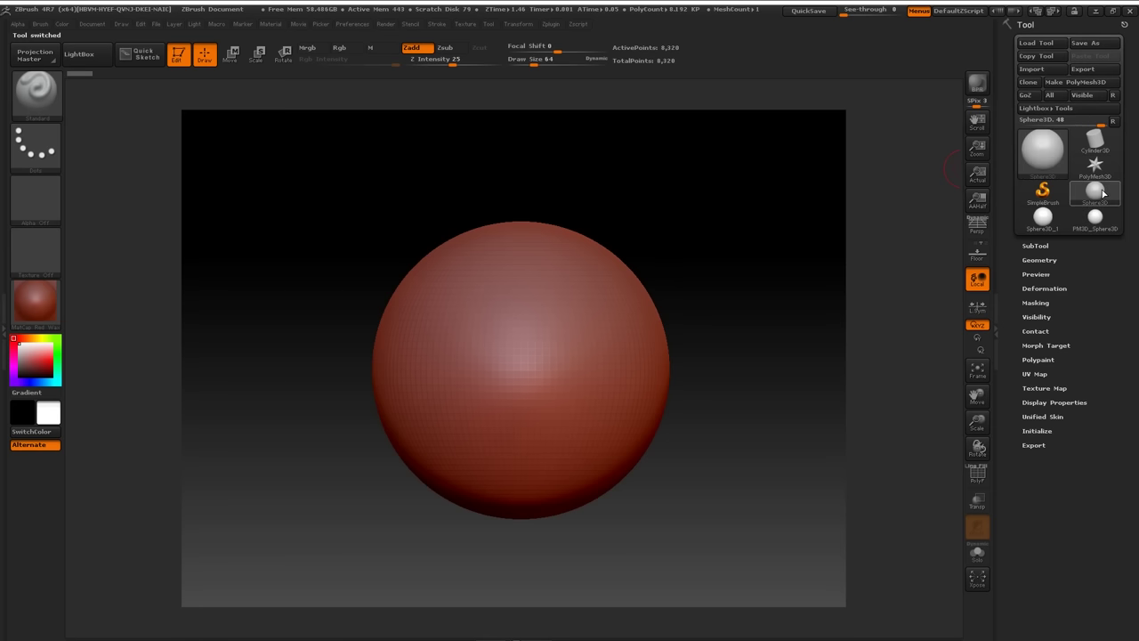
pyautogui.click(1097, 228)
pyautogui.click(1097, 200)
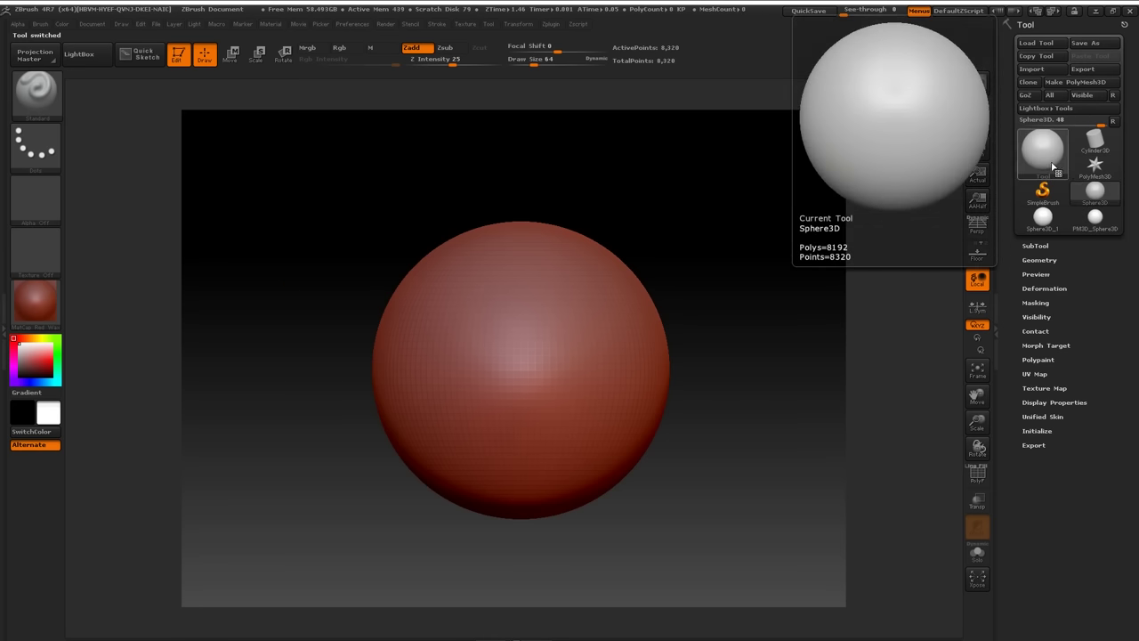
# Step: Convert the selected Sphere3D primitive into a PolyMesh3D
pyautogui.keyDown('alt'); pyautogui.moveTo(727, 293); pyautogui.dragTo(715, 269); pyautogui.keyUp('alt')
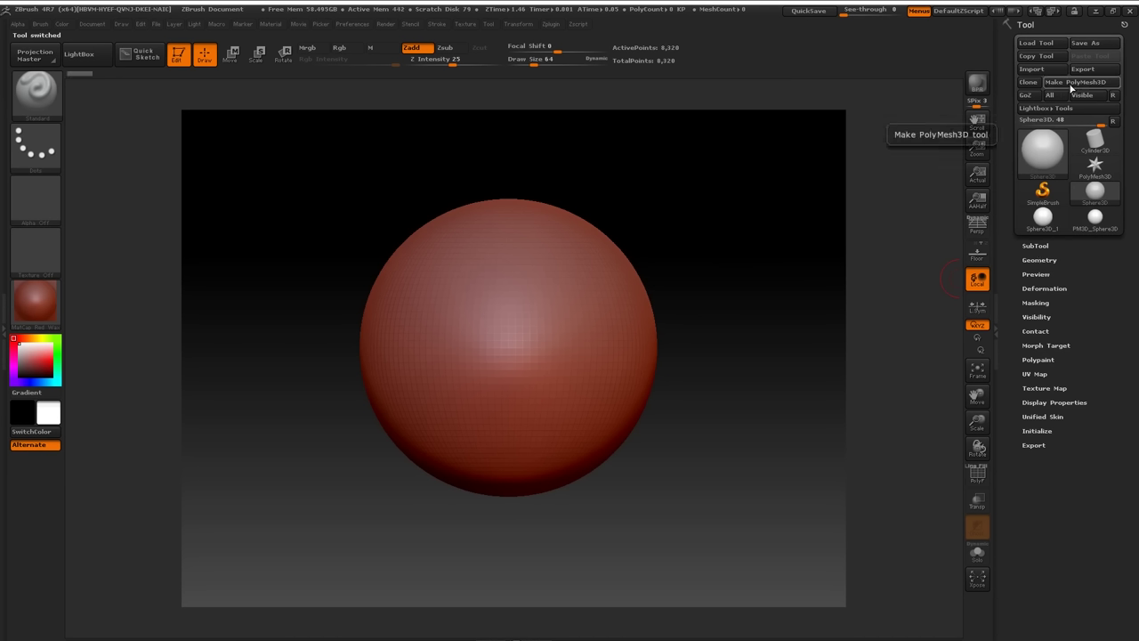
pyautogui.click(1079, 85)
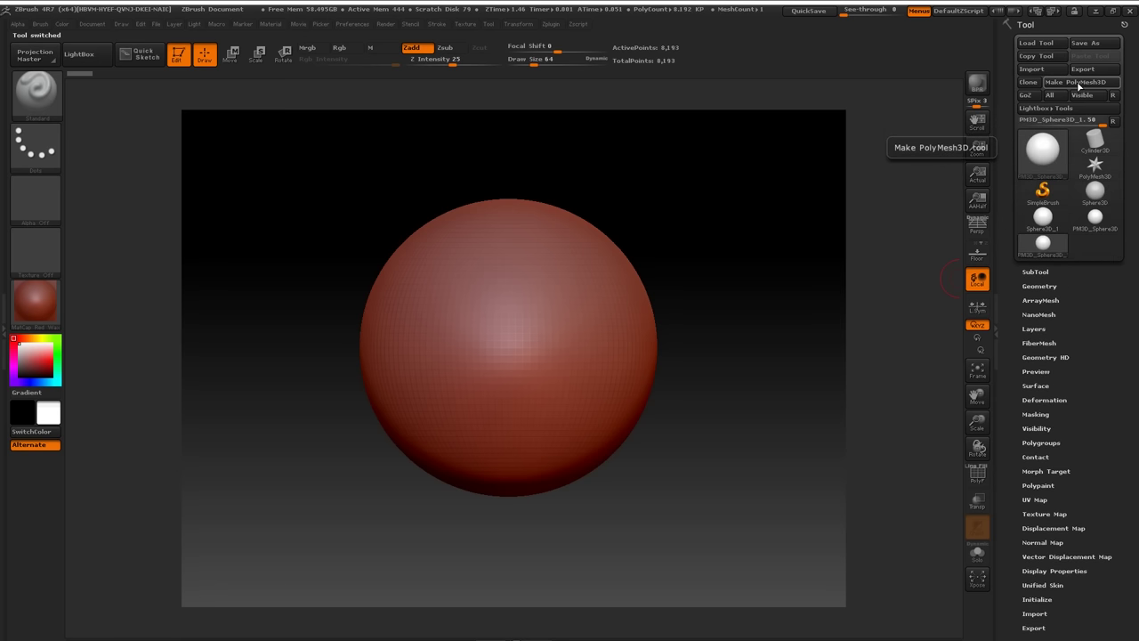
pyautogui.scroll(-5, 1105, 218)
pyautogui.scroll(5, 1105, 219)
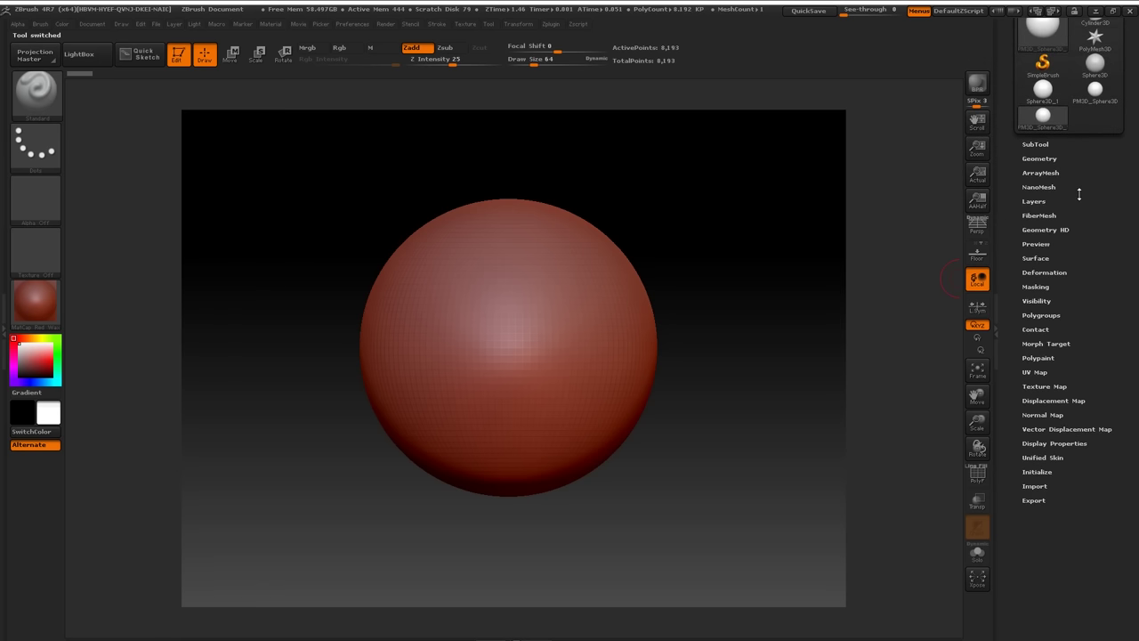
# Step: Turn the polymesh sphere into a DynaMesh with a resolution of 200
pyautogui.scroll(2, 1089, 196)
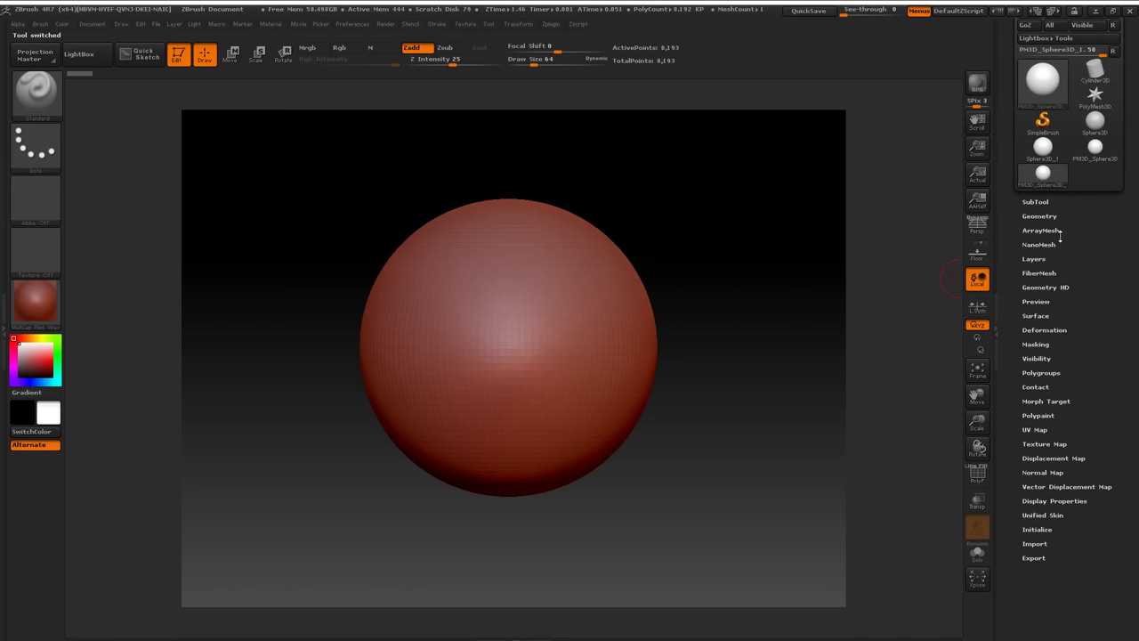
pyautogui.click(1040, 215)
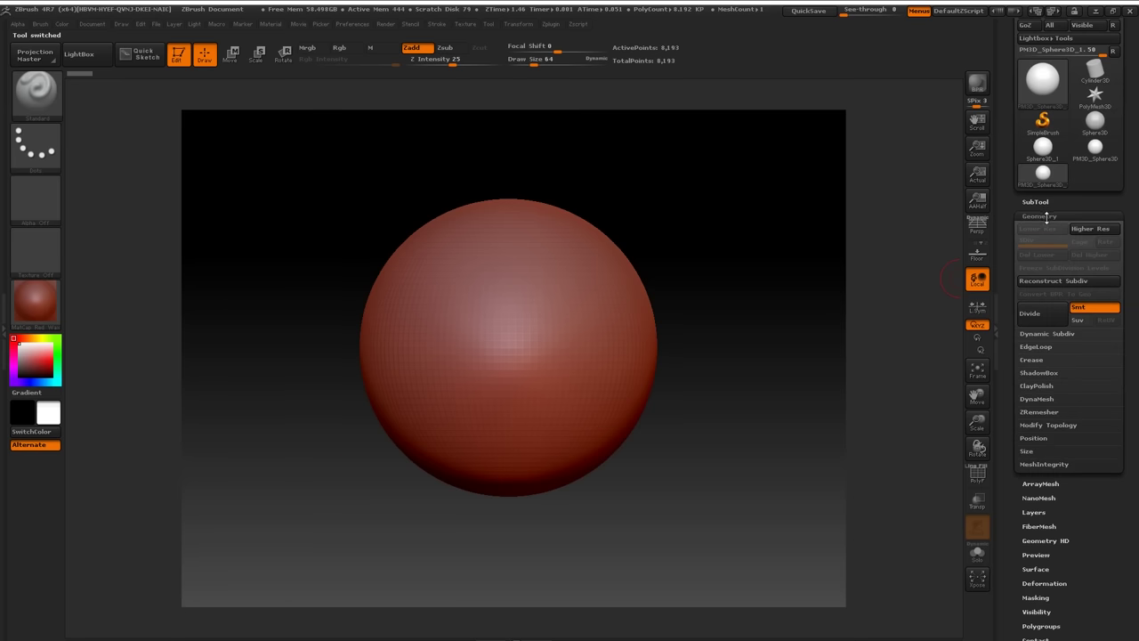
pyautogui.click(1037, 398)
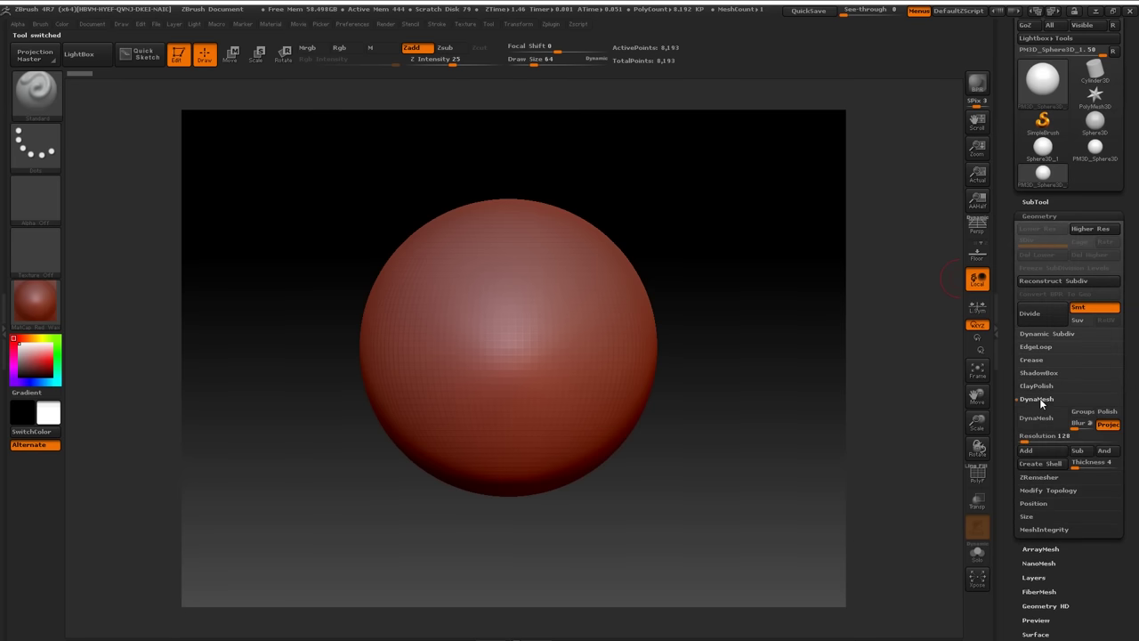
pyautogui.moveTo(1008, 462); pyautogui.dragTo(1008, 268)
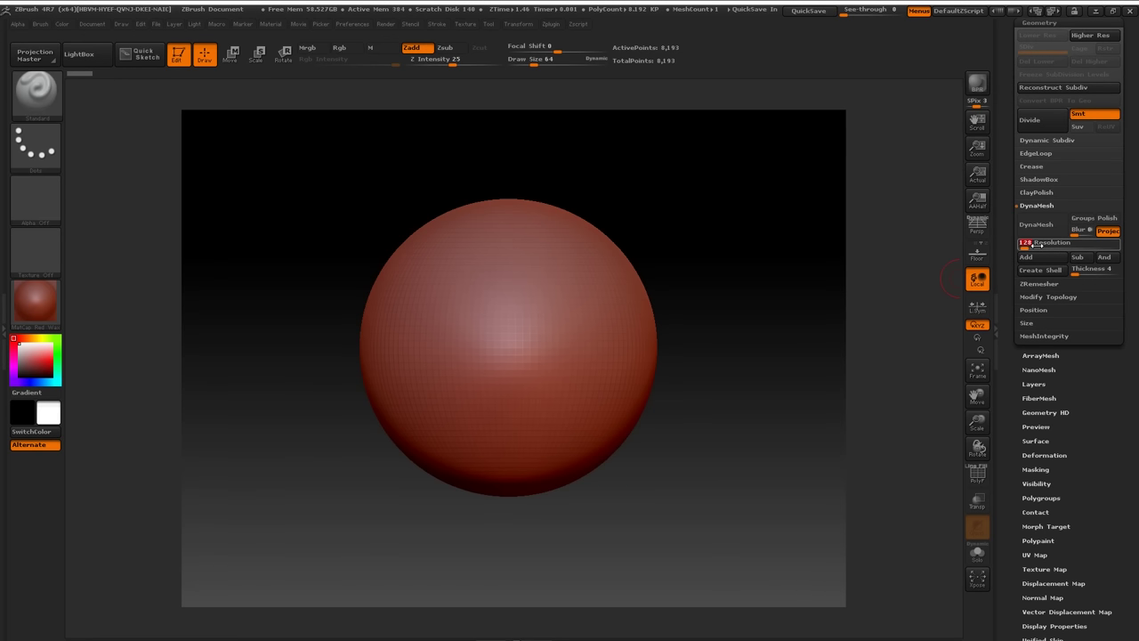
pyautogui.click(1070, 245)
pyautogui.write('200')
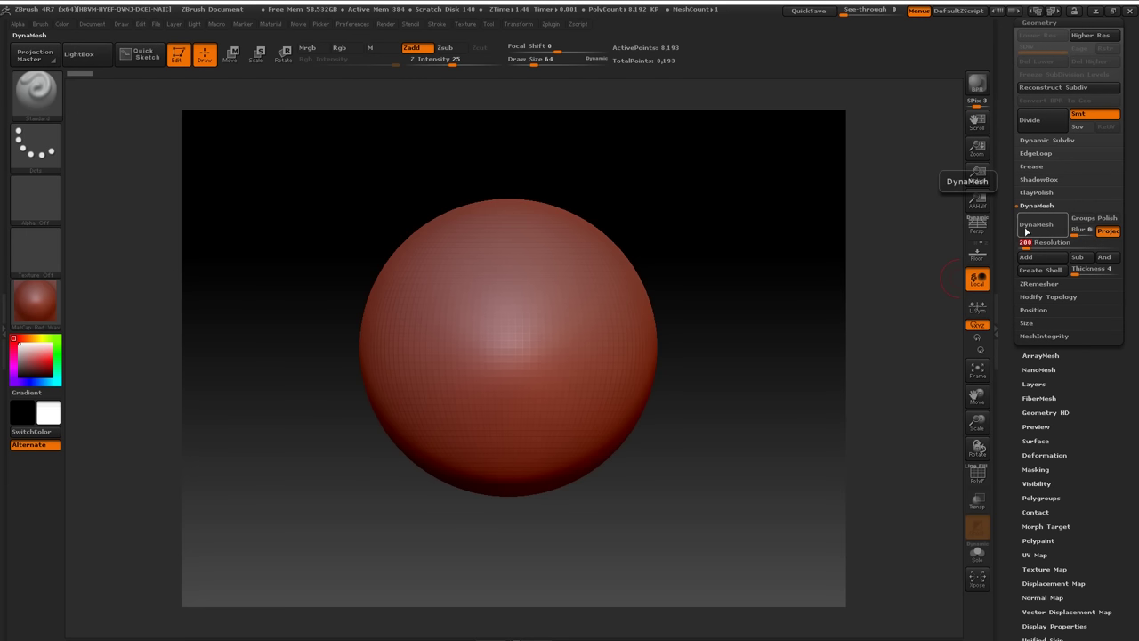
pyautogui.click(1032, 231)
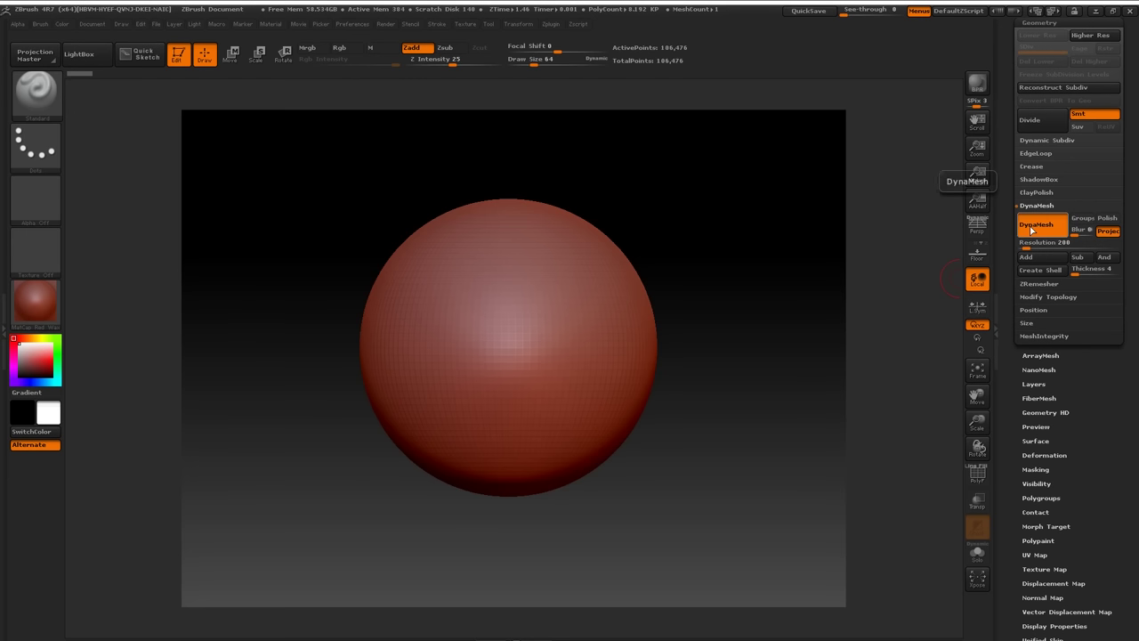
# Step: Enable X symmetry for sculpting and switch the interface layout to Sculpt01
pyautogui.keyDown('alt'); pyautogui.moveTo(696, 272); pyautogui.dragTo(704, 293); pyautogui.keyUp('alt')
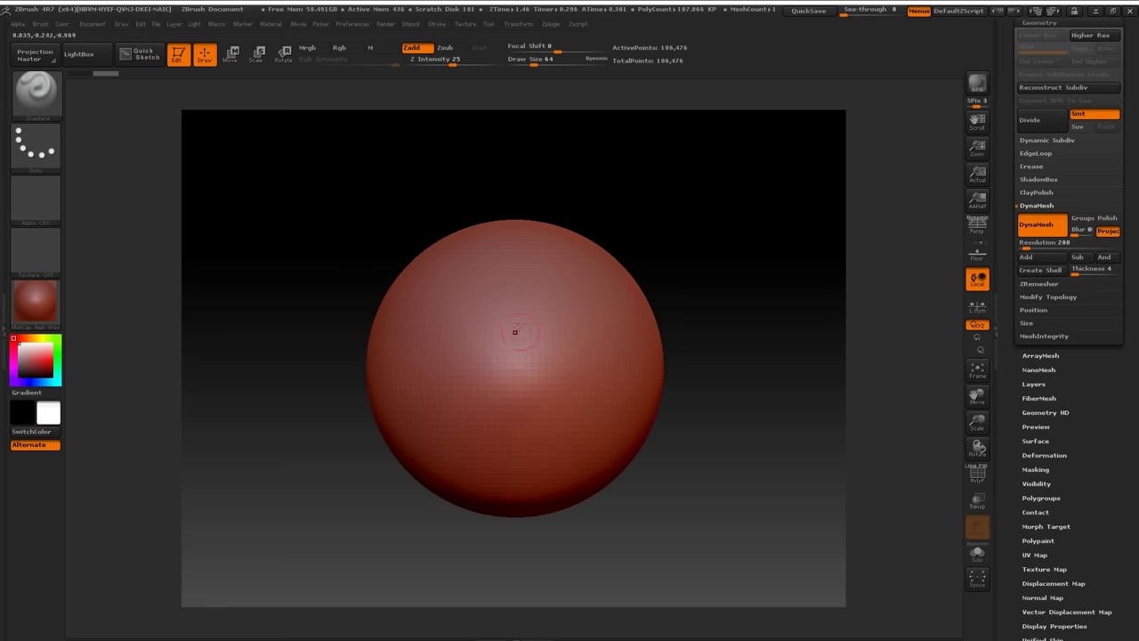
pyautogui.keyDown('alt'); pyautogui.moveTo(687, 260); pyautogui.dragTo(712, 288); pyautogui.keyUp('alt')
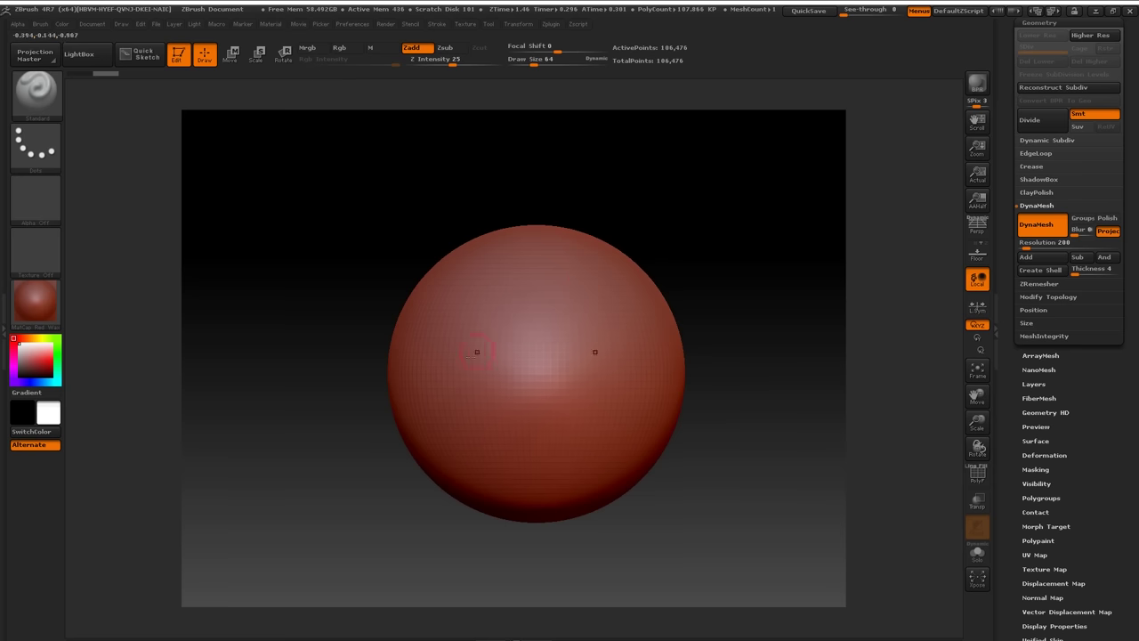
pyautogui.click(1035, 11)
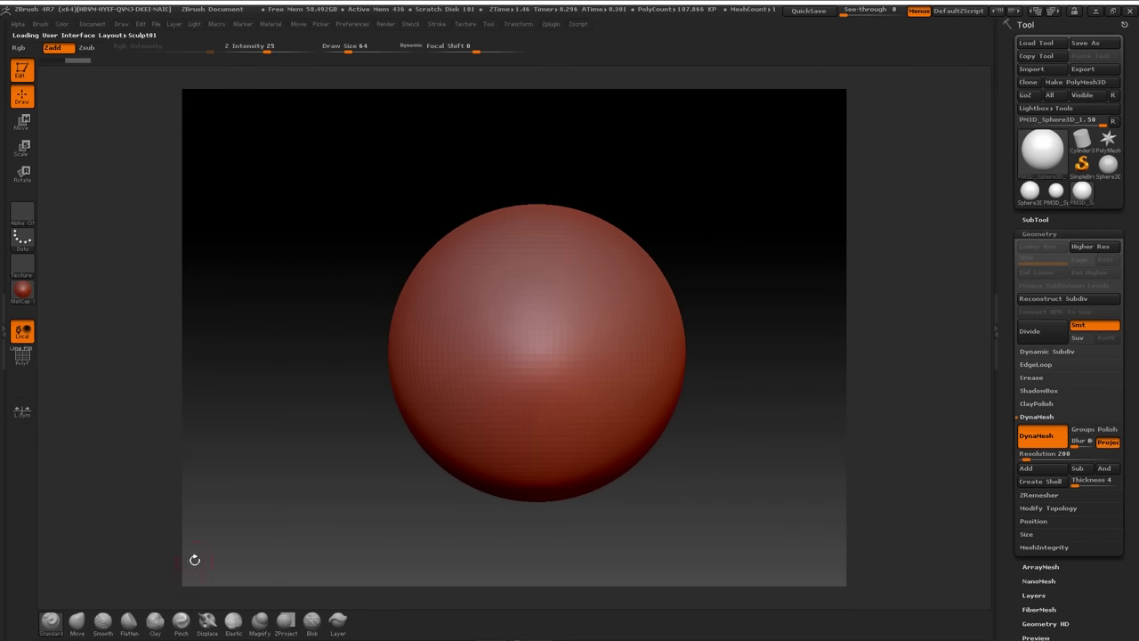
# Step: Pull a pair of long symmetrical horns out of the sphere's upper sides using the Move brush at draw size 148
pyautogui.press(']')
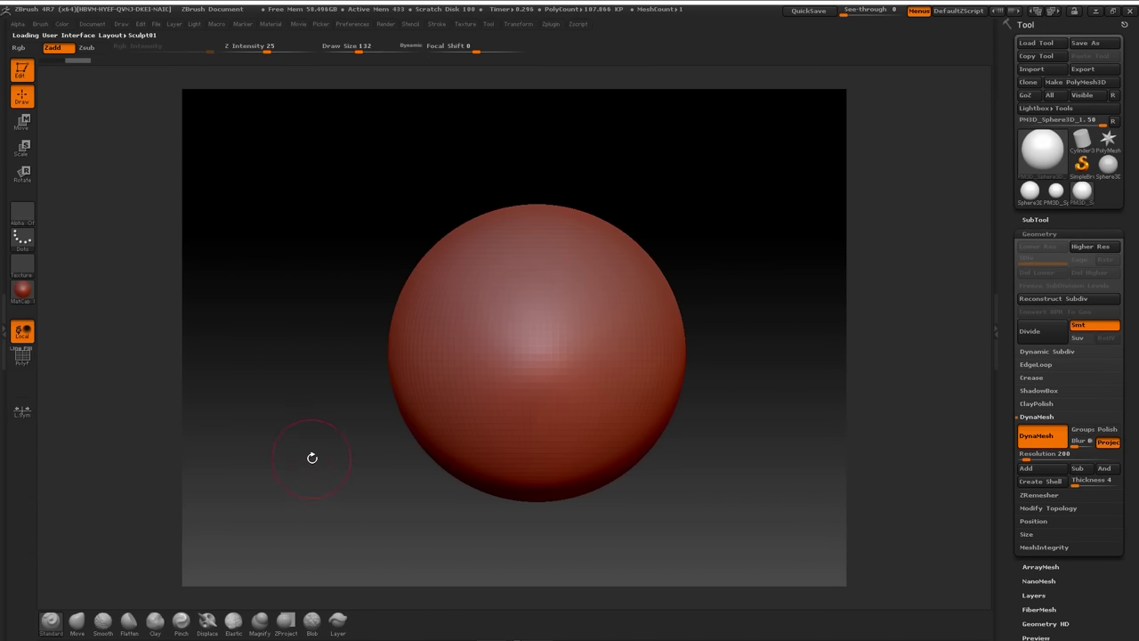
pyautogui.keyDown('alt'); pyautogui.moveTo(747, 431); pyautogui.dragTo(730, 341); pyautogui.keyUp('alt')
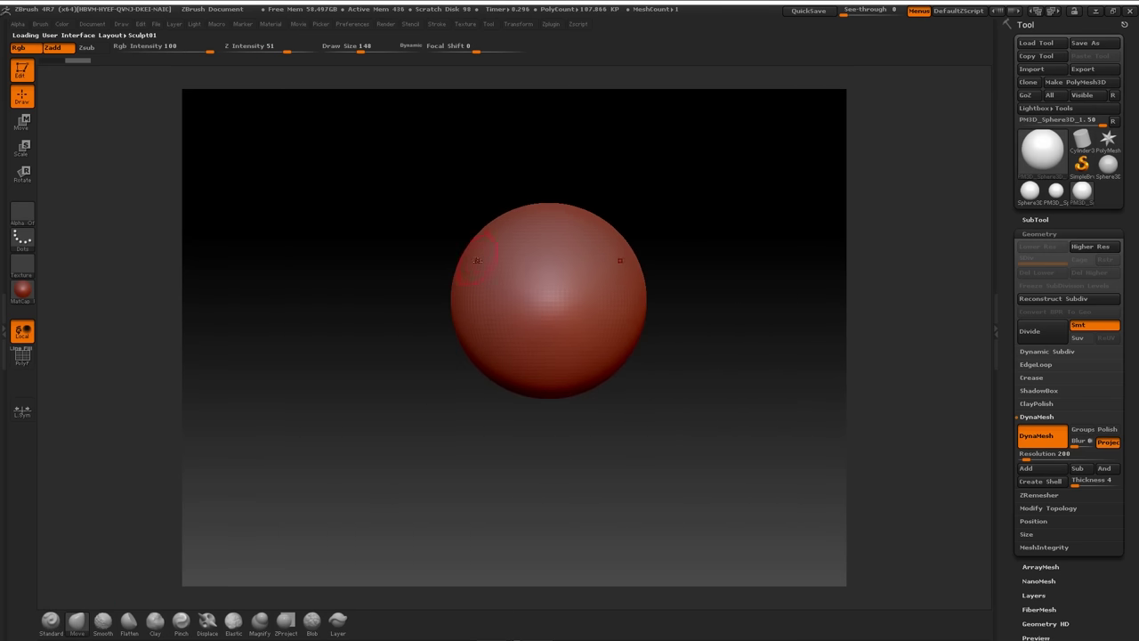
pyautogui.keyDown('alt'); pyautogui.moveTo(713, 203); pyautogui.dragTo(762, 321); pyautogui.keyUp('alt')
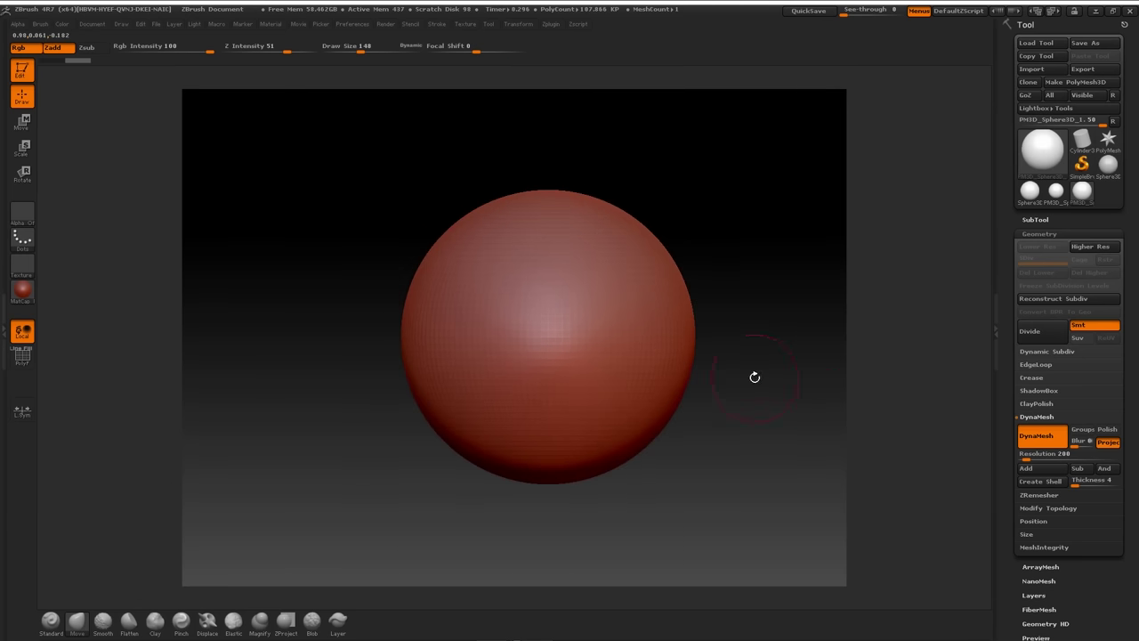
pyautogui.keyDown('alt'); pyautogui.moveTo(754, 377); pyautogui.dragTo(747, 349); pyautogui.keyUp('alt')
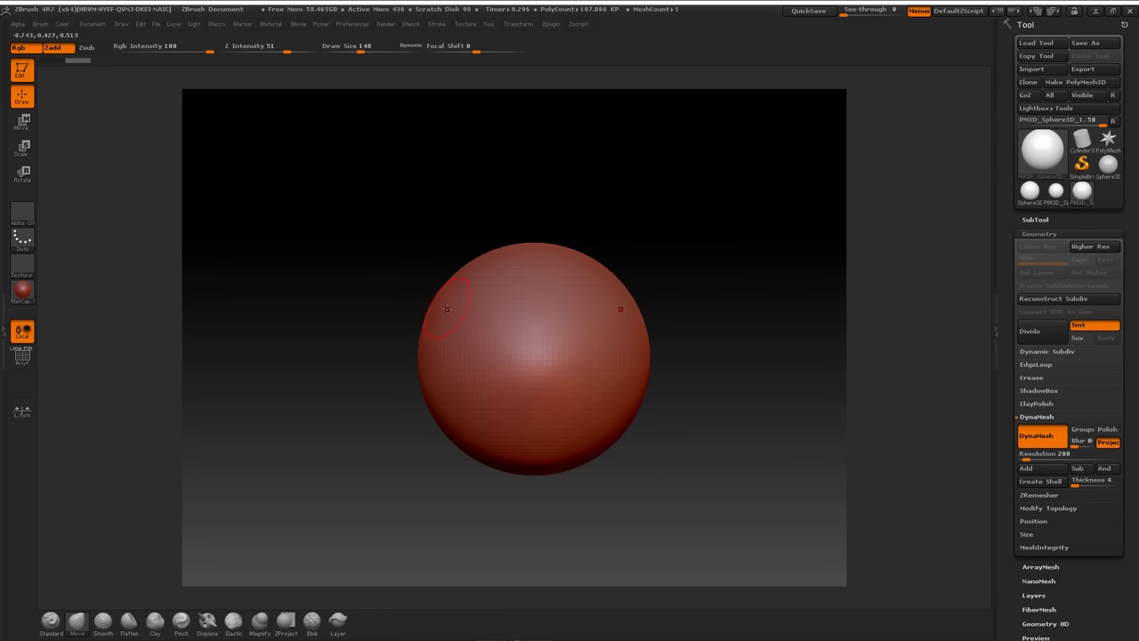
pyautogui.moveTo(447, 309)
pyautogui.mouseDown()
pyautogui.moveTo(394, 306)
pyautogui.moveTo(90, 130)
pyautogui.mouseUp()
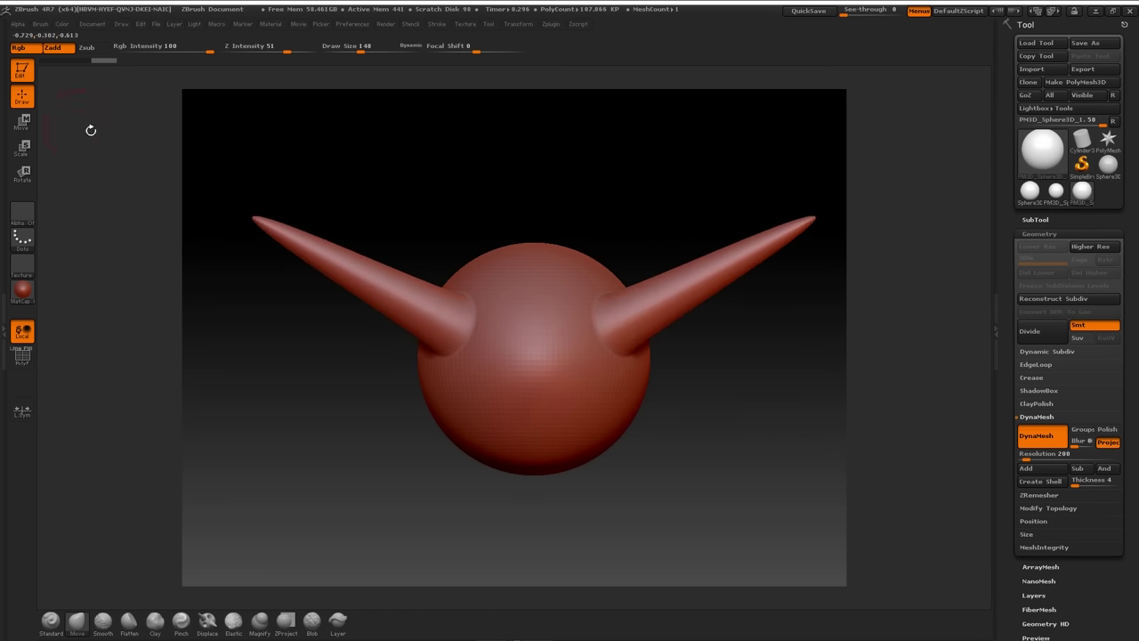
# Step: Examine the stretched surface along one horn and where its base meets the sphere
pyautogui.keyDown('alt'); pyautogui.moveTo(440, 159); pyautogui.dragTo(434, 244); pyautogui.keyUp('alt')
pyautogui.keyDown('alt'); pyautogui.moveTo(374, 137); pyautogui.dragTo(652, 305); pyautogui.keyUp('alt')
pyautogui.moveTo(609, 205); pyautogui.dragTo(643, 226)
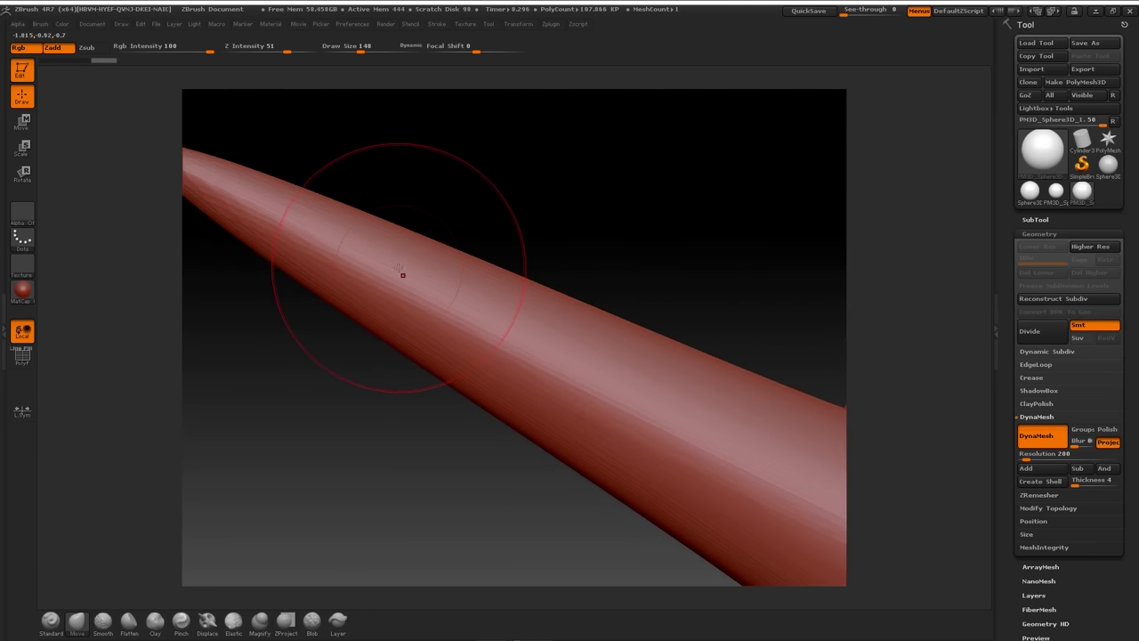
pyautogui.keyDown('alt'); pyautogui.moveTo(774, 279); pyautogui.dragTo(490, 163); pyautogui.keyUp('alt')
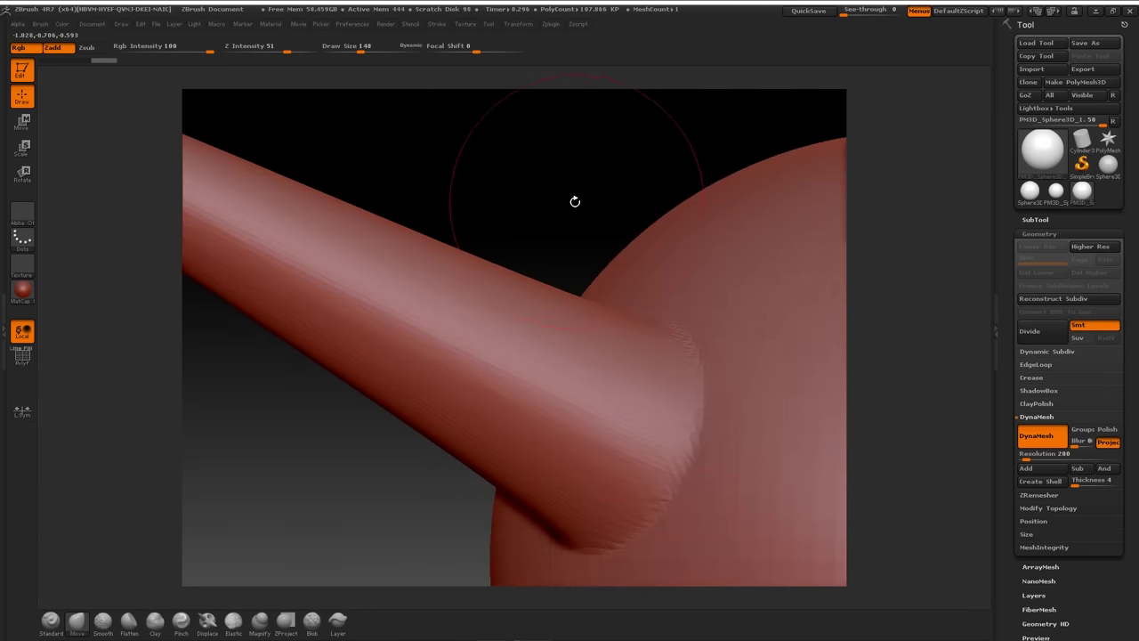
pyautogui.keyDown('alt'); pyautogui.moveTo(577, 199); pyautogui.dragTo(488, 161); pyautogui.keyUp('alt')
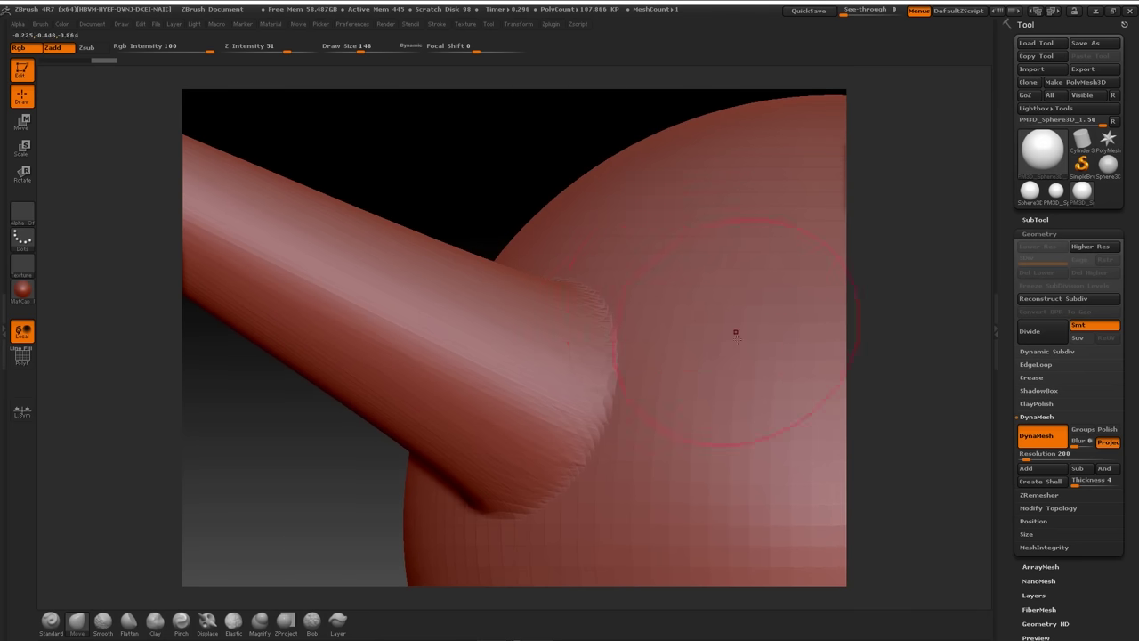
# Step: Try sculpting over the stretched surface of one horn with the Standard brush at Z Intensity 25, and undo the strokes
pyautogui.moveTo(531, 206)
pyautogui.mouseDown()
pyautogui.moveTo(605, 267)
pyautogui.moveTo(414, 329)
pyautogui.moveTo(416, 349)
pyautogui.moveTo(400, 277)
pyautogui.moveTo(410, 361)
pyautogui.moveTo(393, 379)
pyautogui.mouseUp()
pyautogui.click(52, 622)
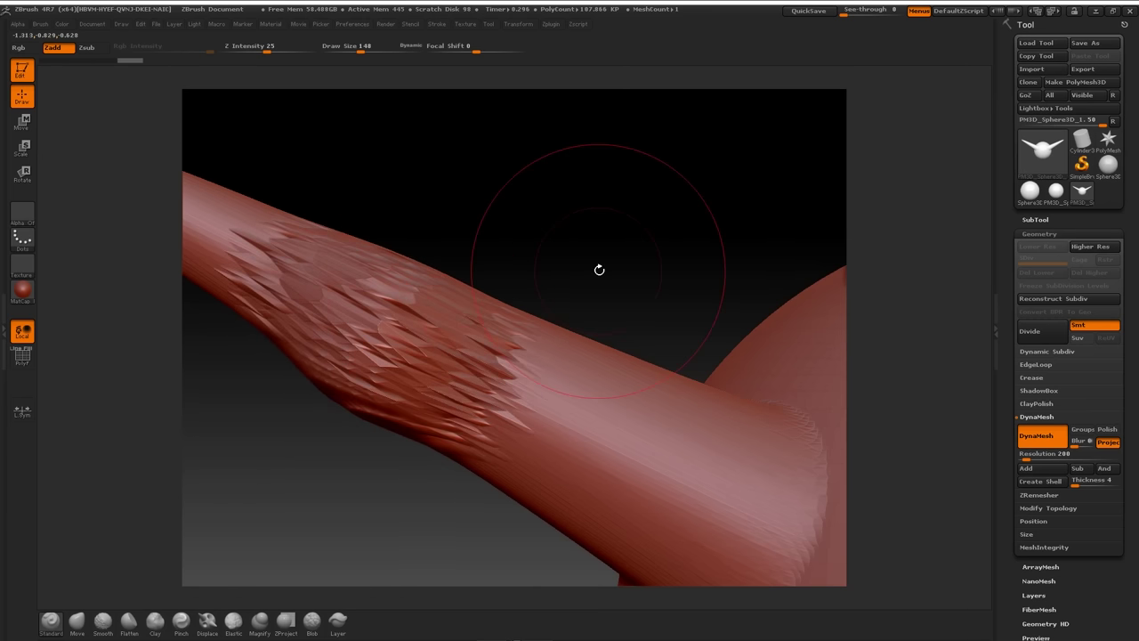
pyautogui.moveTo(599, 270)
pyautogui.keyDown('alt'); pyautogui.mouseDown()
pyautogui.moveTo(558, 215)
pyautogui.moveTo(585, 181)
pyautogui.moveTo(689, 258)
pyautogui.mouseUp(); pyautogui.keyUp('alt')
pyautogui.hotkey('ctrl', 'z')
pyautogui.hotkey('ctrl', 'z')
pyautogui.moveTo(564, 188)
pyautogui.keyDown('alt'); pyautogui.mouseDown()
pyautogui.moveTo(661, 223)
pyautogui.moveTo(623, 213)
pyautogui.mouseUp(); pyautogui.keyUp('alt')
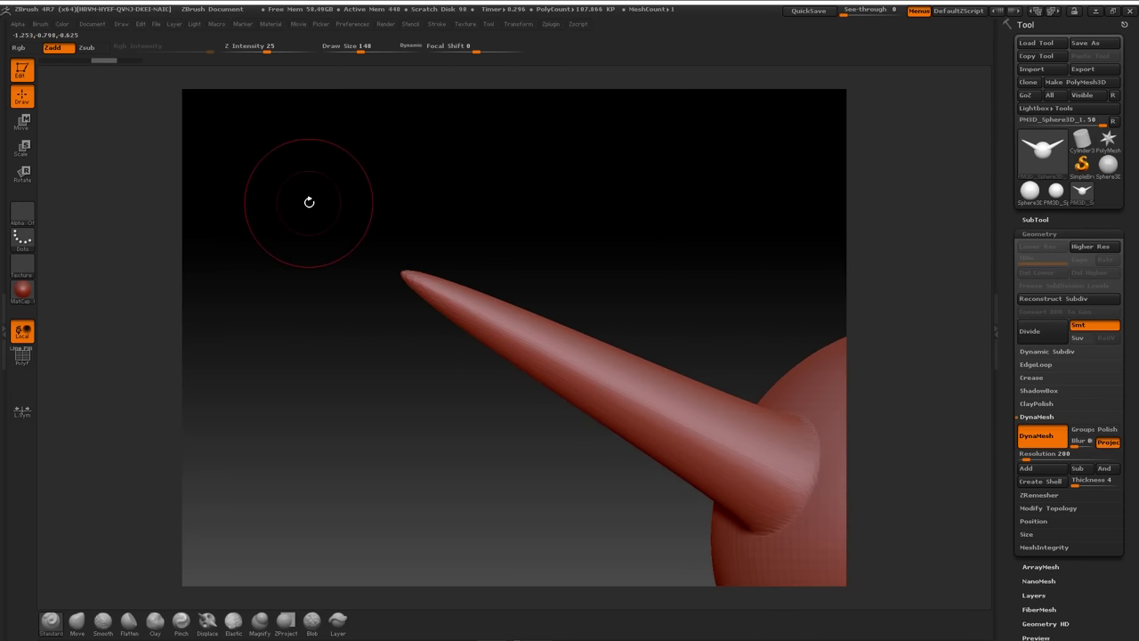
# Step: Remesh the DynaMesh, and raise a rounded bulge midway along the two horns with a smaller Standard brush
pyautogui.keyDown('ctrl'); pyautogui.moveTo(239, 126); pyautogui.dragTo(290, 492); pyautogui.keyUp('ctrl')
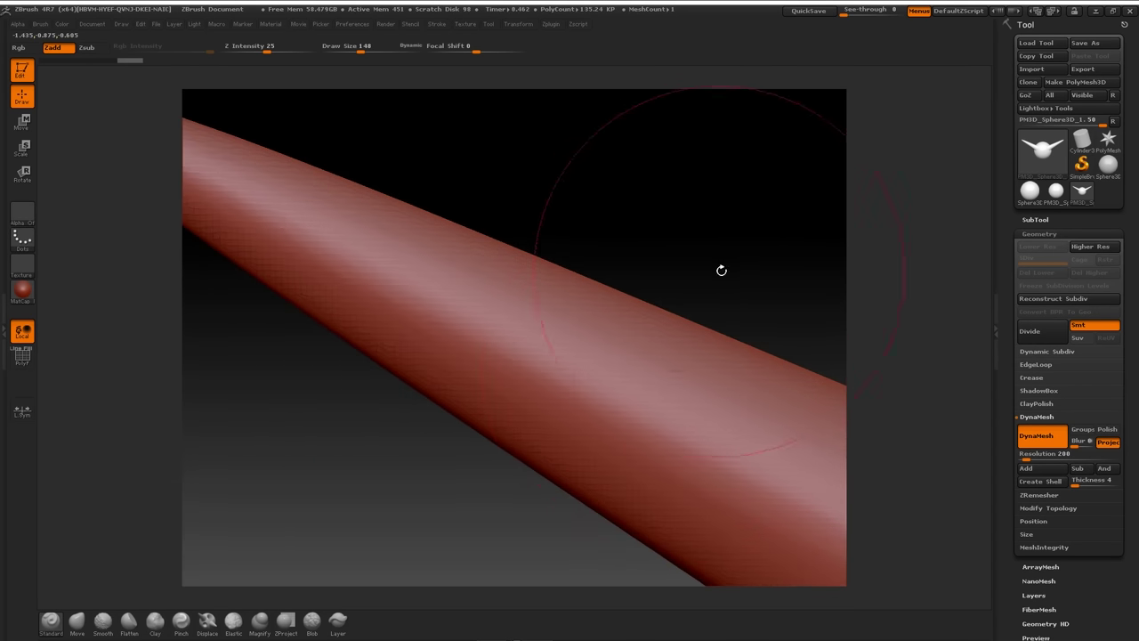
pyautogui.moveTo(721, 269); pyautogui.dragTo(483, 292)
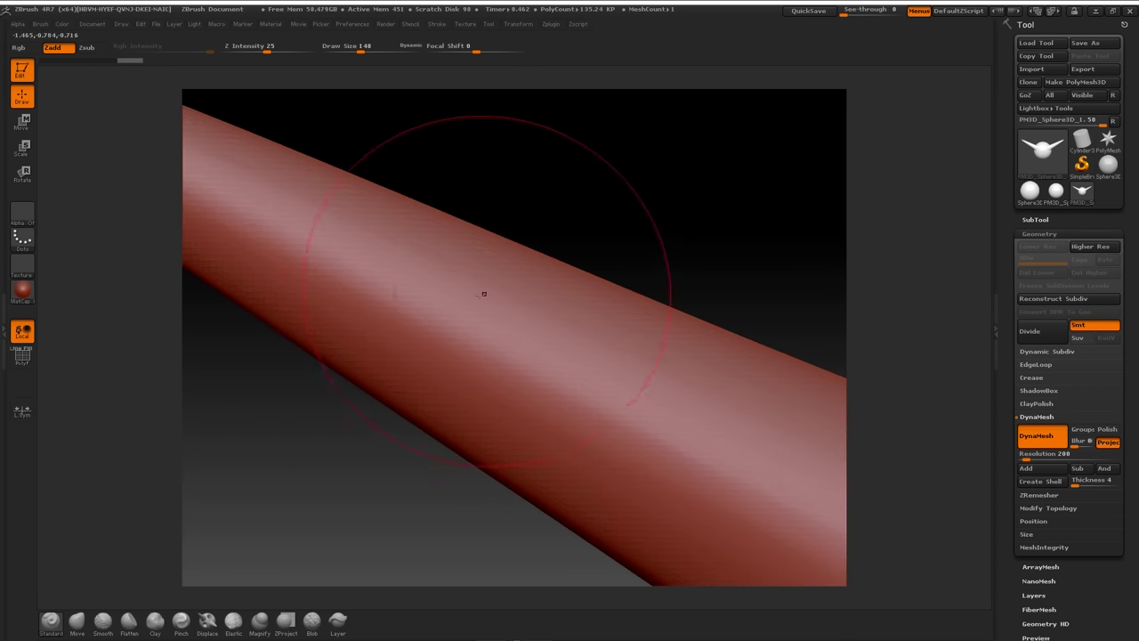
pyautogui.moveTo(679, 265)
pyautogui.mouseDown()
pyautogui.moveTo(674, 188)
pyautogui.moveTo(671, 250)
pyautogui.mouseUp()
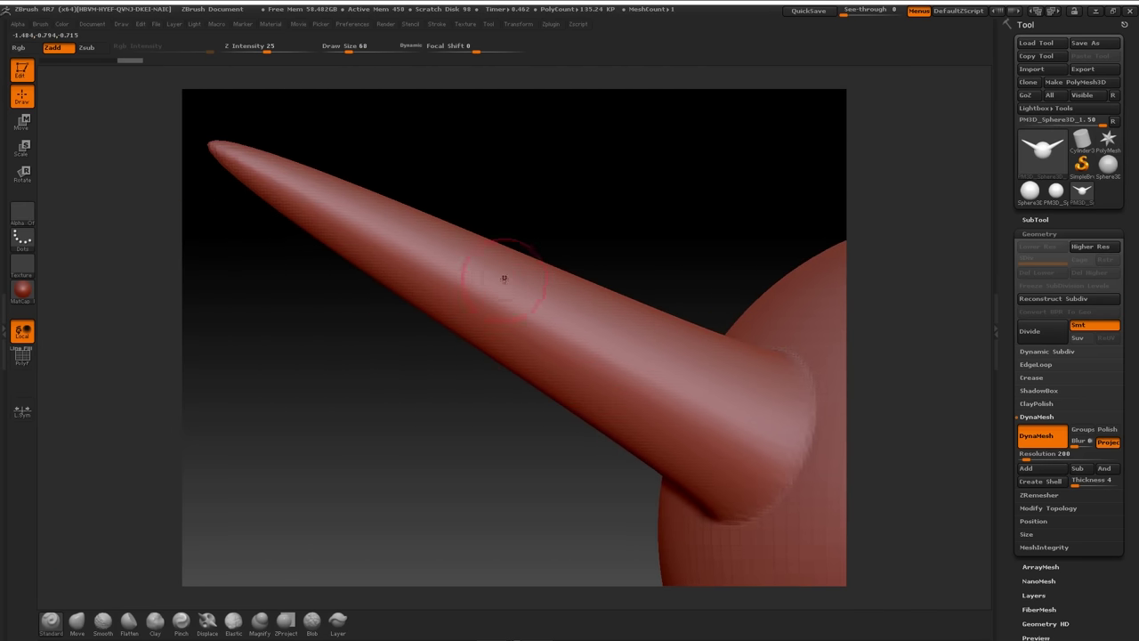
pyautogui.moveTo(504, 278); pyautogui.dragTo(510, 283)
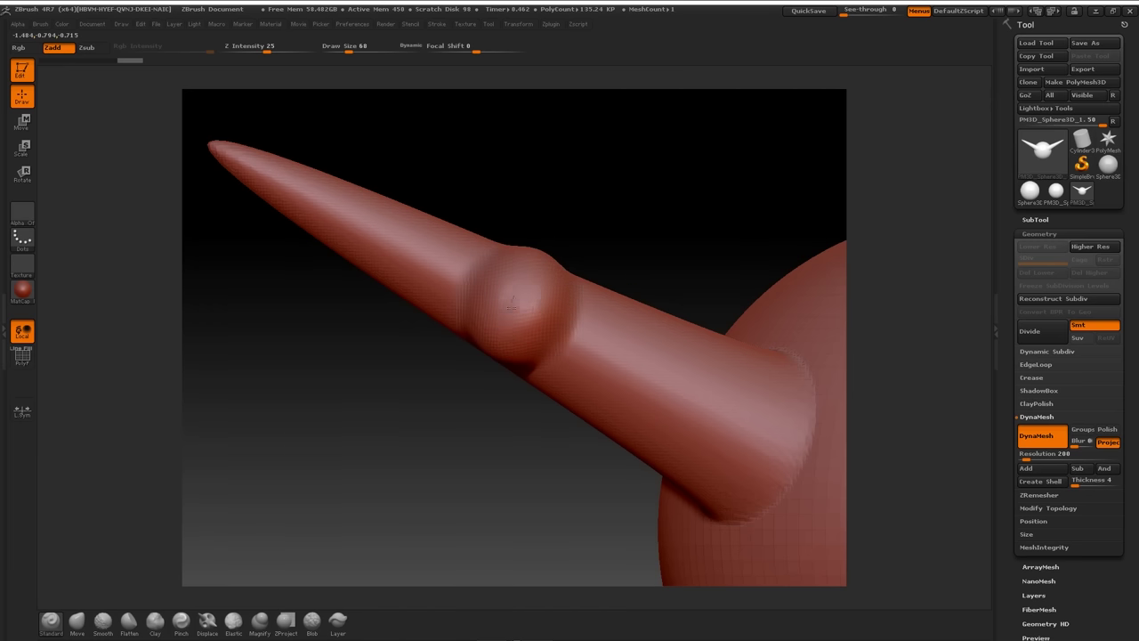
pyautogui.moveTo(659, 188); pyautogui.dragTo(586, 284)
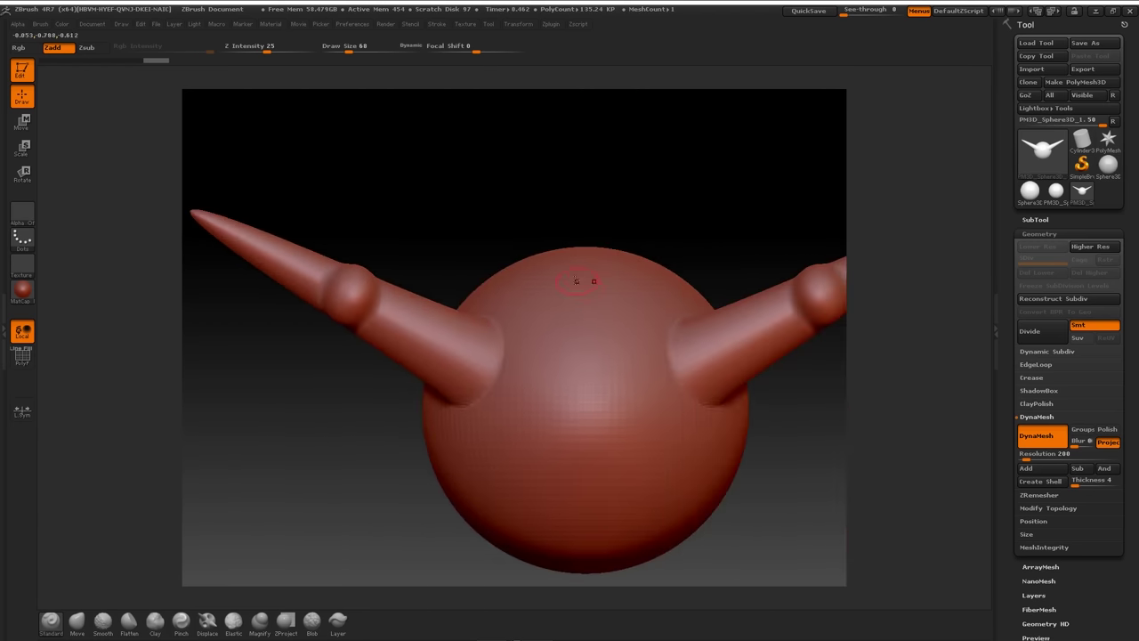
# Step: Pull a second, thinner pair of symmetrical horns out of the top of the sphere with the Move brush
pyautogui.click(76, 623)
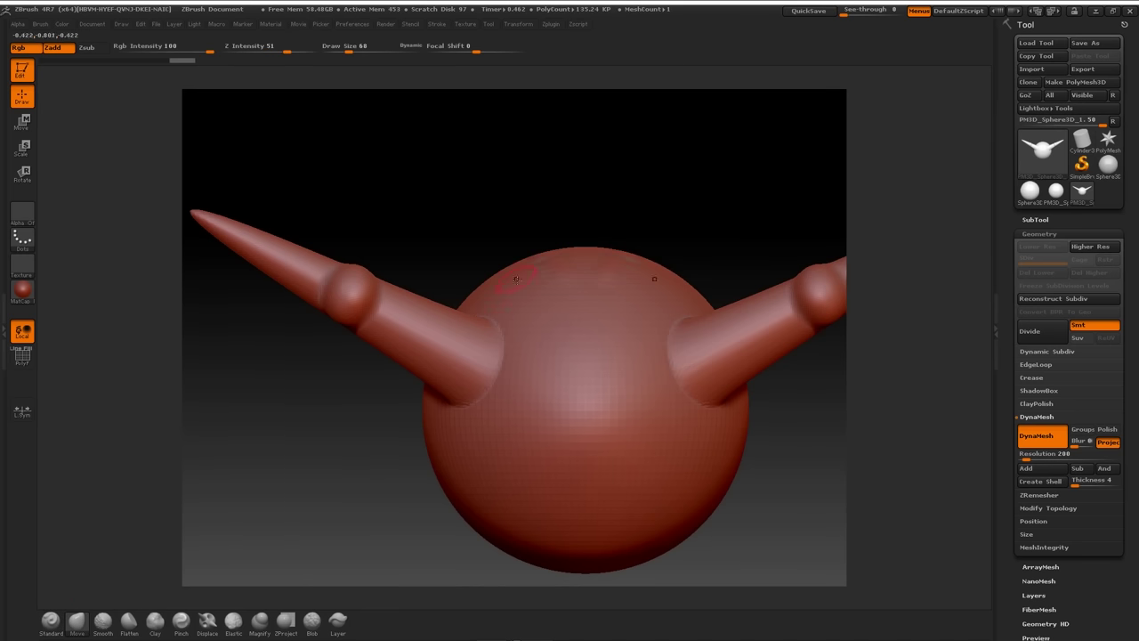
pyautogui.moveTo(516, 283)
pyautogui.mouseDown()
pyautogui.moveTo(471, 254)
pyautogui.moveTo(396, 167)
pyautogui.mouseUp()
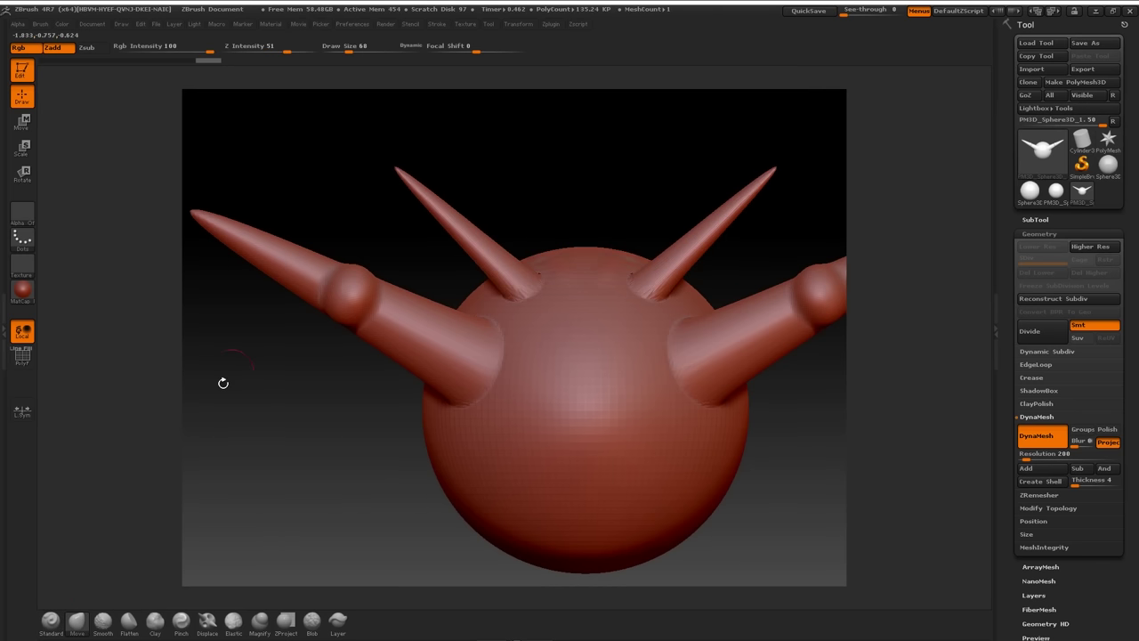
# Step: Remesh the DynaMesh, and raise a rounded bulge midway along the thinner pair of horns with the Standard brush
pyautogui.click(49, 626)
pyautogui.moveTo(469, 214)
pyautogui.mouseDown()
pyautogui.moveTo(467, 233)
pyautogui.moveTo(486, 252)
pyautogui.mouseUp()
pyautogui.hotkey('ctrl', 'z')
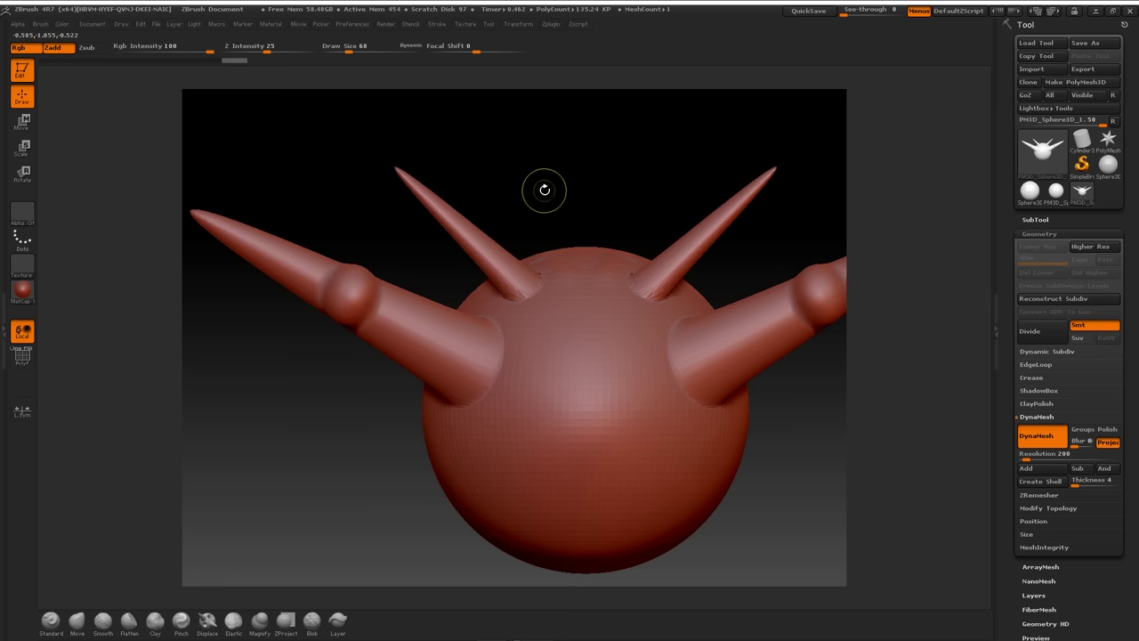
pyautogui.keyDown('ctrl'); pyautogui.moveTo(284, 111); pyautogui.dragTo(300, 209); pyautogui.keyUp('ctrl')
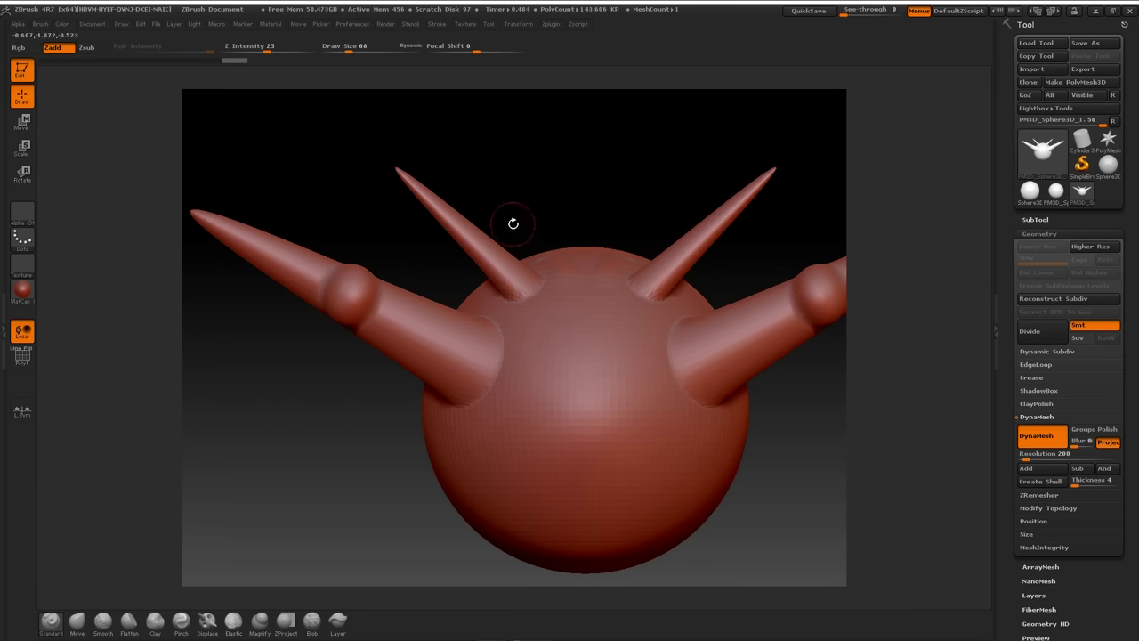
pyautogui.moveTo(470, 237); pyautogui.dragTo(473, 231)
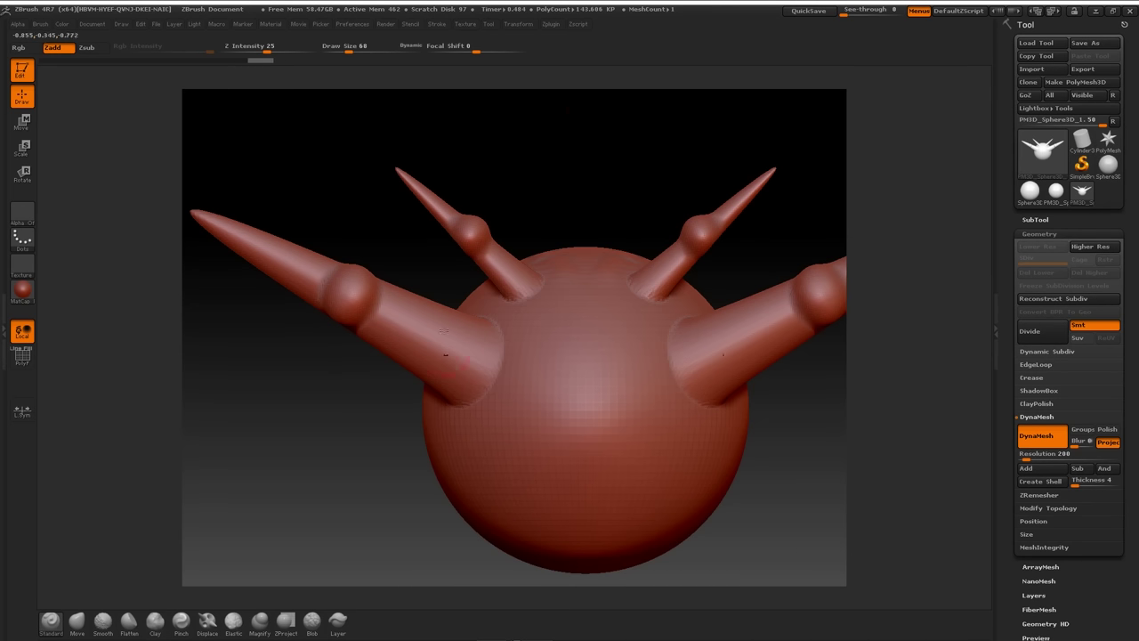
pyautogui.keyDown('alt'); pyautogui.moveTo(612, 198); pyautogui.dragTo(553, 179); pyautogui.keyUp('alt')
pyautogui.moveTo(702, 160)
pyautogui.keyDown('alt'); pyautogui.mouseDown()
pyautogui.moveTo(715, 206)
pyautogui.moveTo(717, 173)
pyautogui.moveTo(739, 168)
pyautogui.moveTo(723, 189)
pyautogui.moveTo(702, 182)
pyautogui.mouseUp(); pyautogui.keyUp('alt')
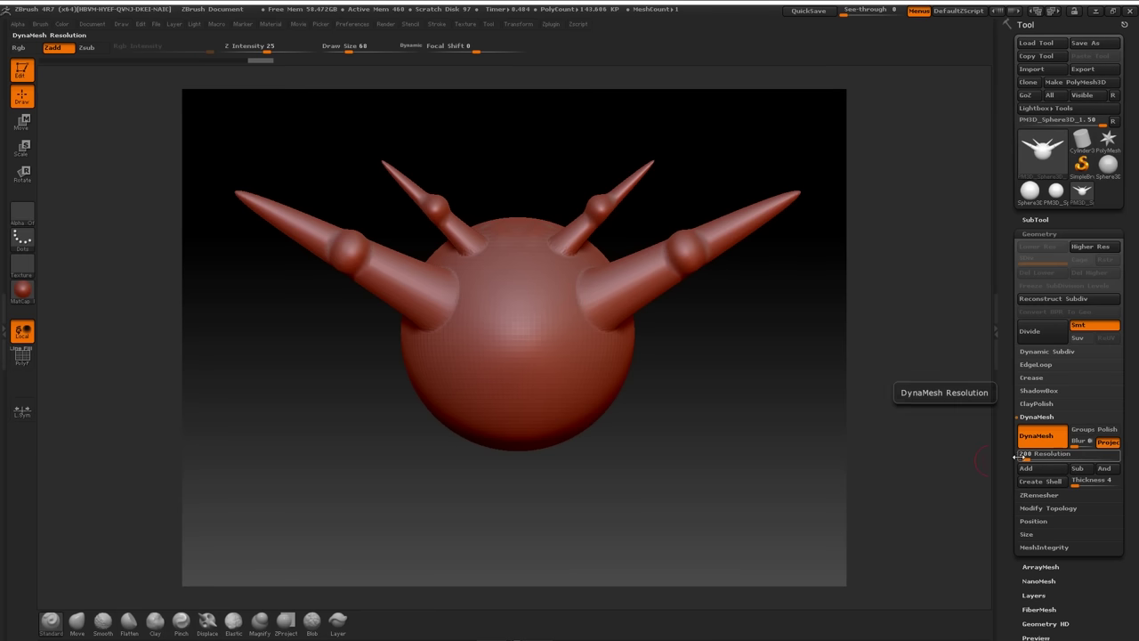
# Step: Switch to the SnakeHook brush at Z Intensity 100 and frame the sphere with free space below it
pyautogui.moveTo(787, 460)
pyautogui.keyDown('alt'); pyautogui.mouseDown()
pyautogui.moveTo(765, 419)
pyautogui.moveTo(749, 299)
pyautogui.mouseUp(); pyautogui.keyUp('alt')
pyautogui.click(207, 621)
pyautogui.press('b')
pyautogui.press('s')
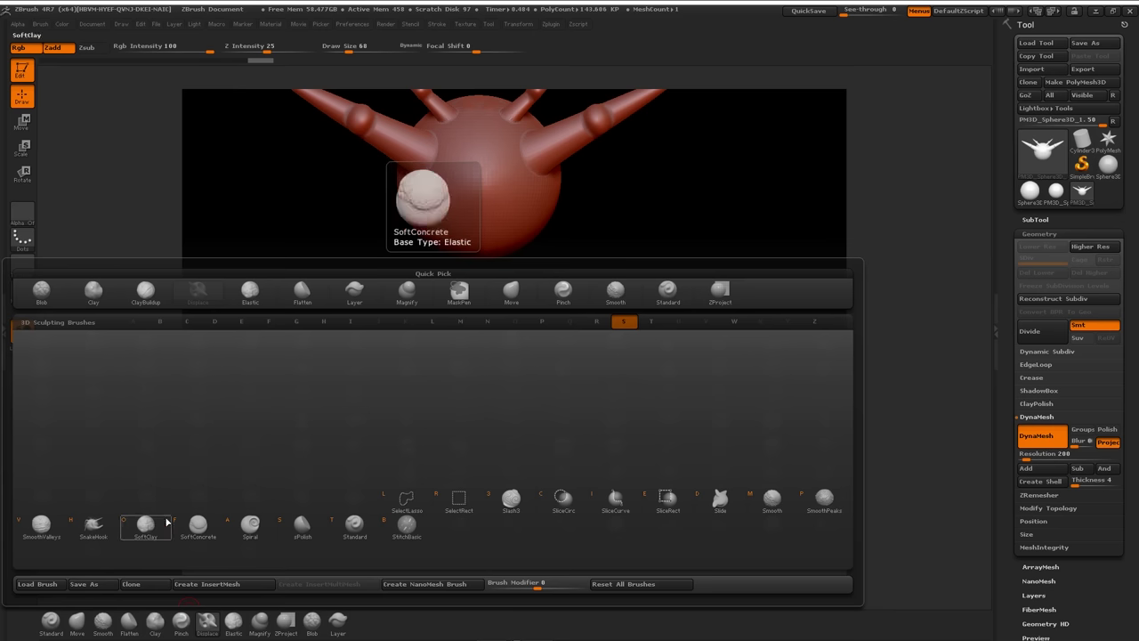
pyautogui.click(93, 525)
pyautogui.moveTo(558, 324); pyautogui.dragTo(579, 353)
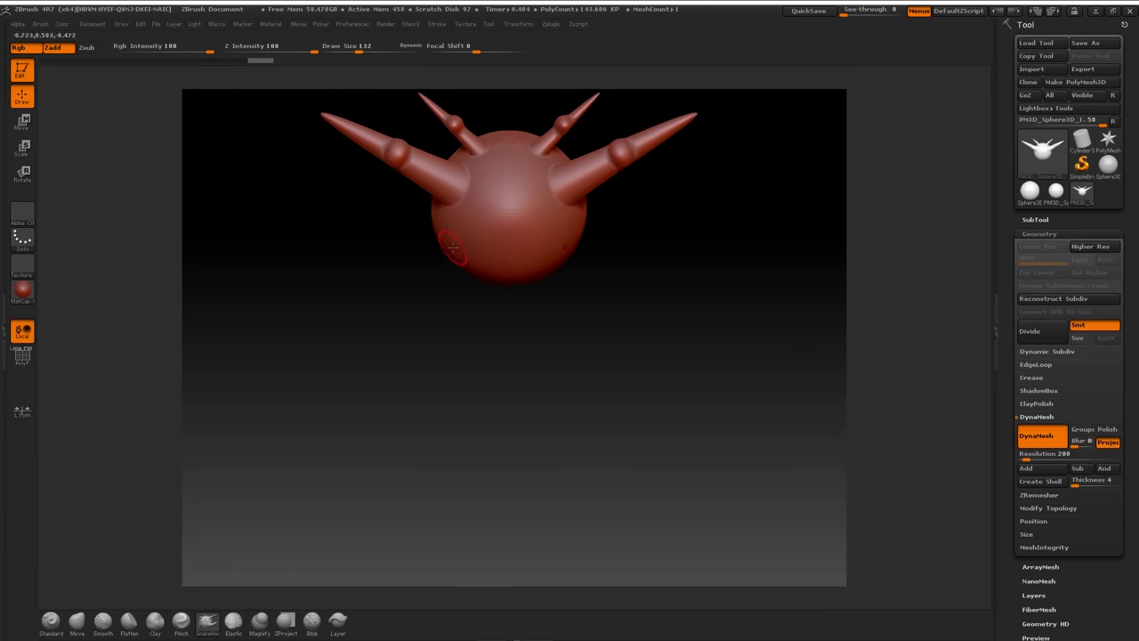
# Step: Try pulling long curved arms from the sphere's lower sides in one SnakeHook stroke, remeshing and smoothing them, and undo it all
pyautogui.moveTo(450, 246)
pyautogui.mouseDown()
pyautogui.moveTo(334, 265)
pyautogui.moveTo(391, 396)
pyautogui.moveTo(351, 531)
pyautogui.mouseUp()
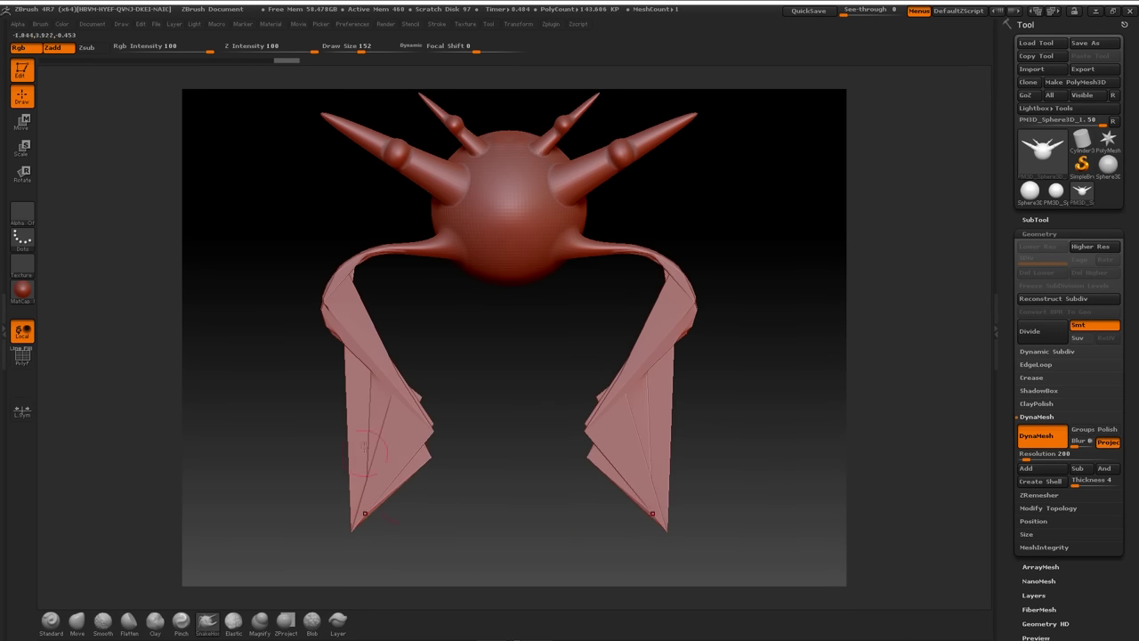
pyautogui.keyDown('ctrl'); pyautogui.moveTo(744, 231); pyautogui.dragTo(758, 402); pyautogui.keyUp('ctrl')
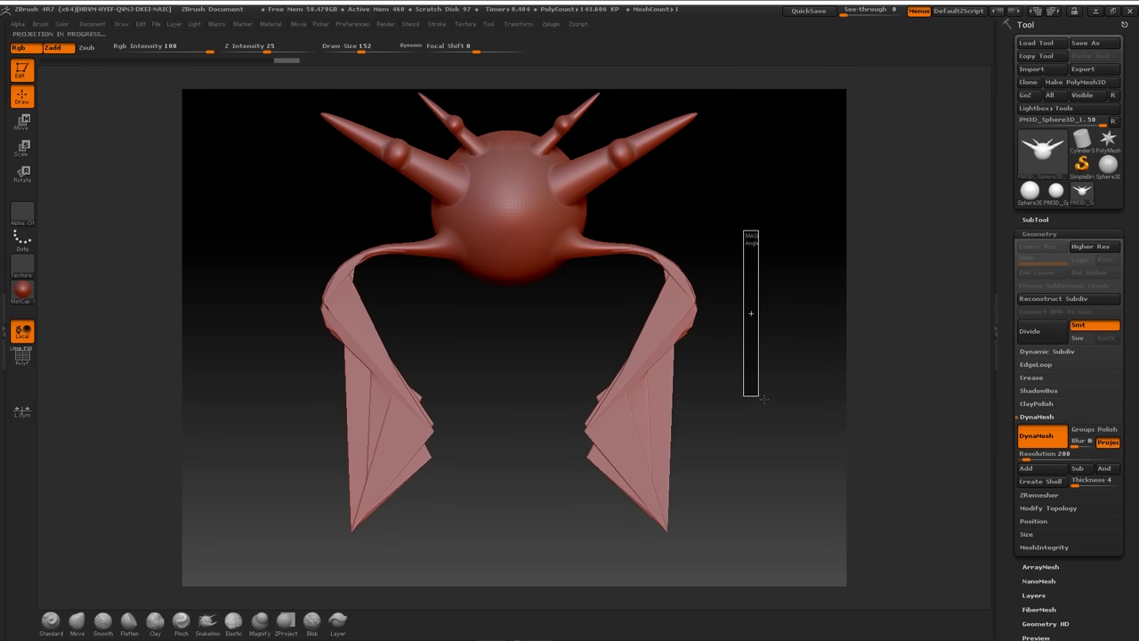
pyautogui.moveTo(674, 387)
pyautogui.keyDown('shift'); pyautogui.mouseDown()
pyautogui.moveTo(654, 374)
pyautogui.moveTo(623, 382)
pyautogui.moveTo(634, 391)
pyautogui.mouseUp(); pyautogui.keyUp('shift')
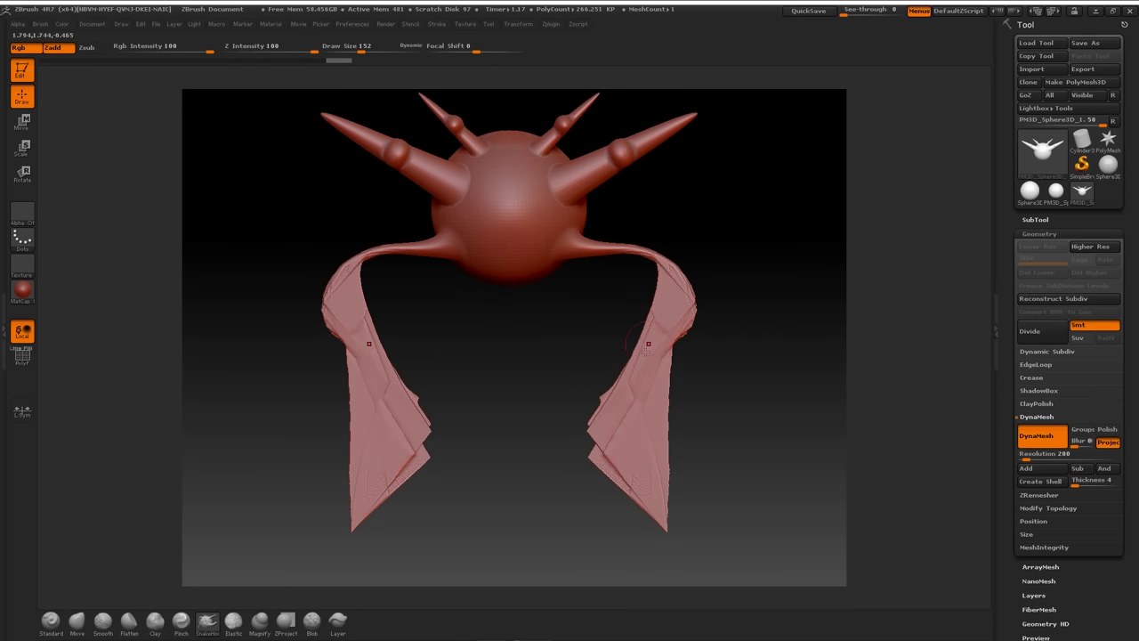
pyautogui.hotkey('ctrl', 'z')
pyautogui.hotkey('ctrl', 'z')
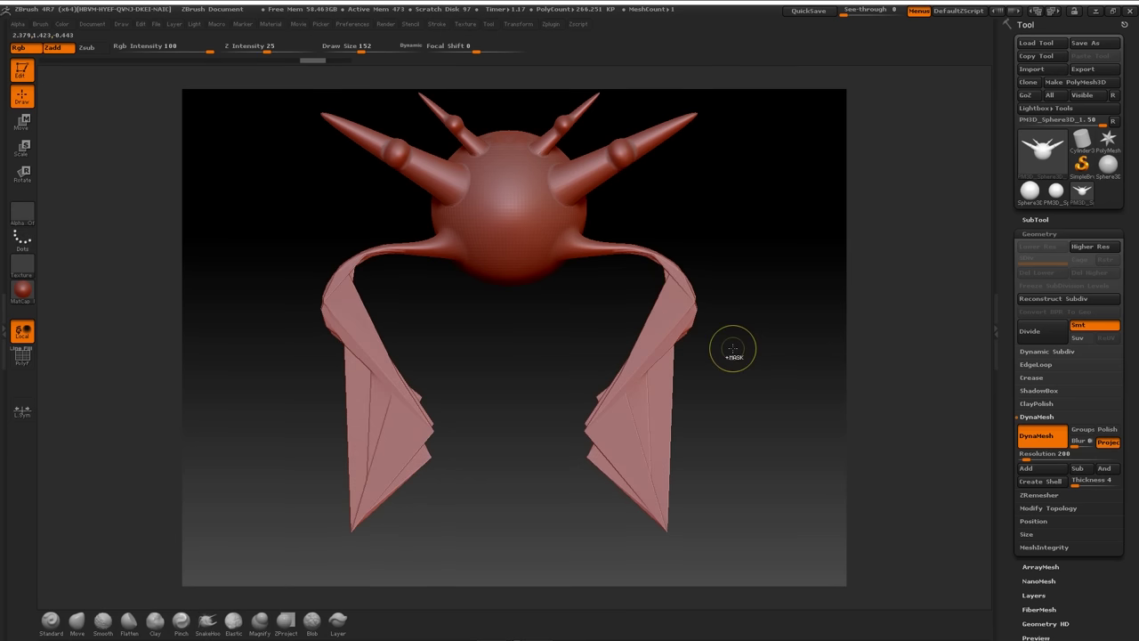
pyautogui.hotkey('ctrl', 'z')
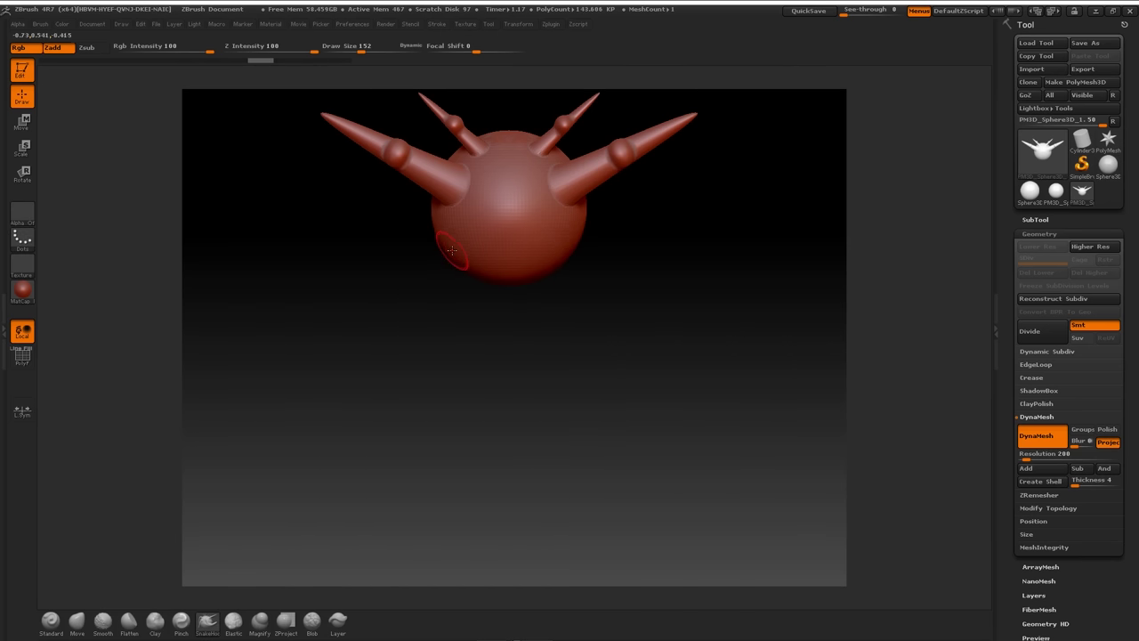
# Step: Try growing thin bent legs from the sphere's lower sides in short SnakeHook strokes, remeshing between strokes and smoothing, and undo them
pyautogui.moveTo(451, 251); pyautogui.dragTo(333, 331)
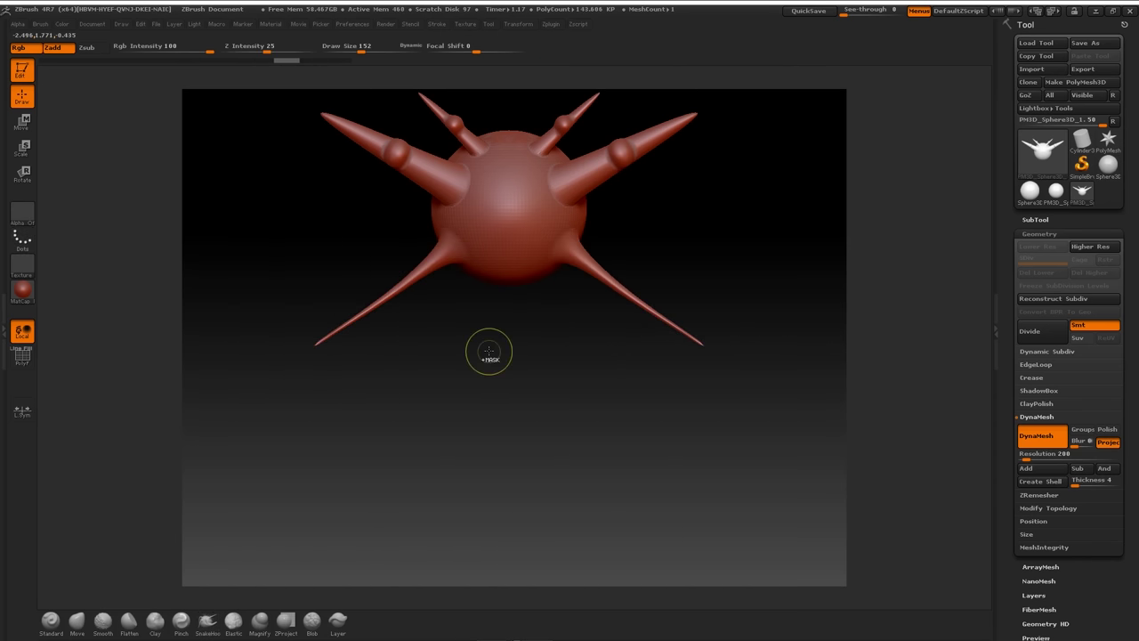
pyautogui.keyDown('ctrl'); pyautogui.moveTo(488, 342); pyautogui.dragTo(507, 448); pyautogui.keyUp('ctrl')
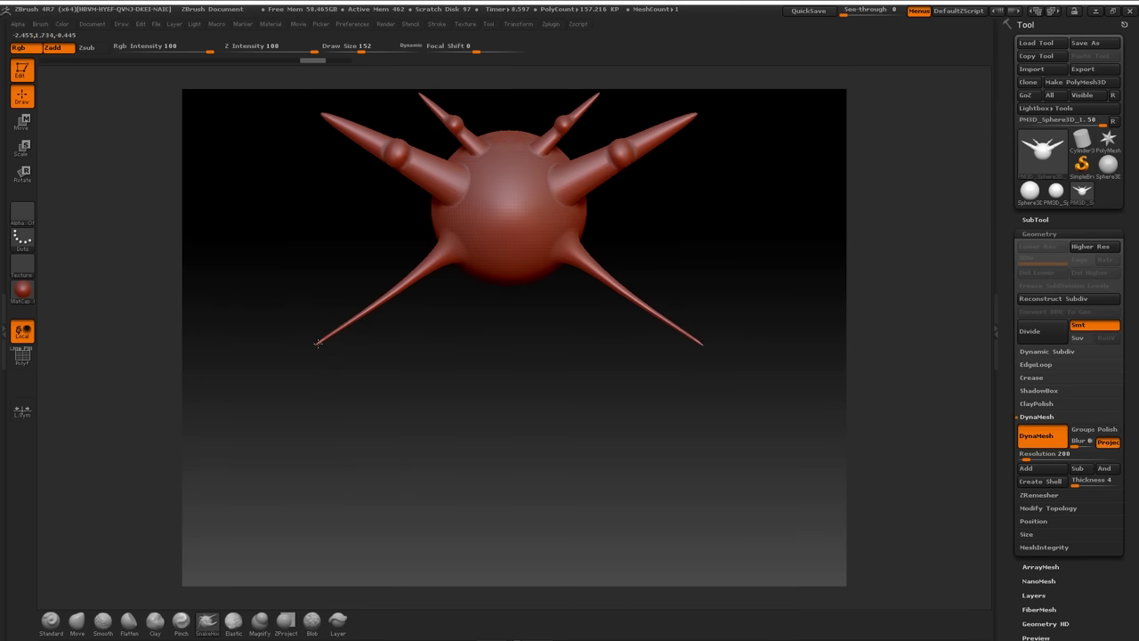
pyautogui.moveTo(356, 414); pyautogui.dragTo(411, 512)
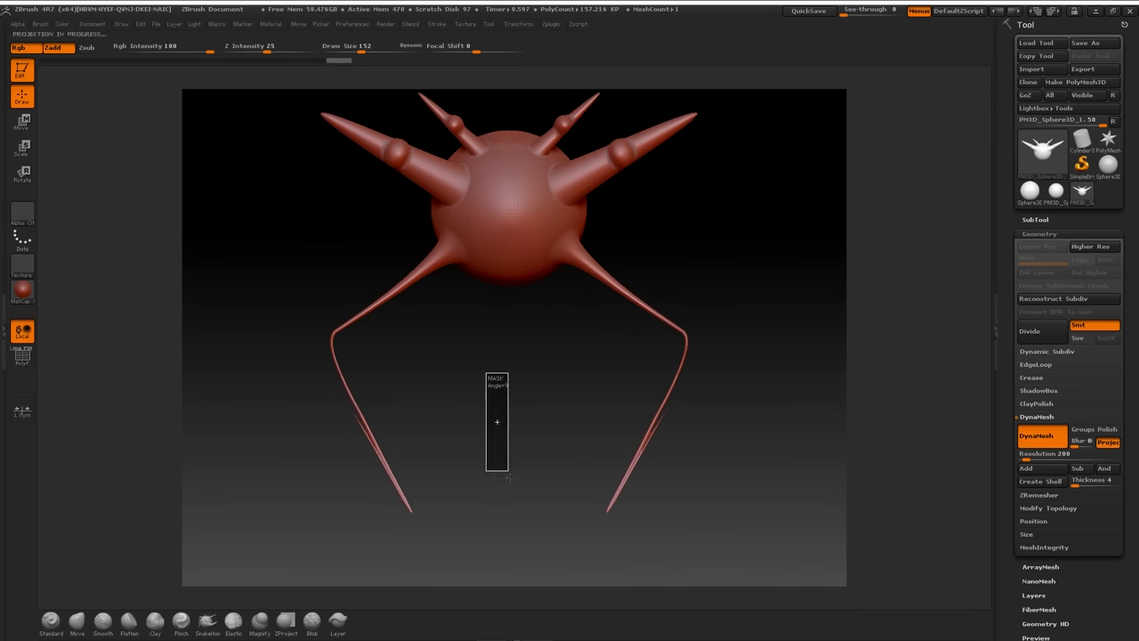
pyautogui.moveTo(355, 374)
pyautogui.keyDown('shift'); pyautogui.mouseDown()
pyautogui.moveTo(352, 396)
pyautogui.moveTo(408, 494)
pyautogui.mouseUp(); pyautogui.keyUp('shift')
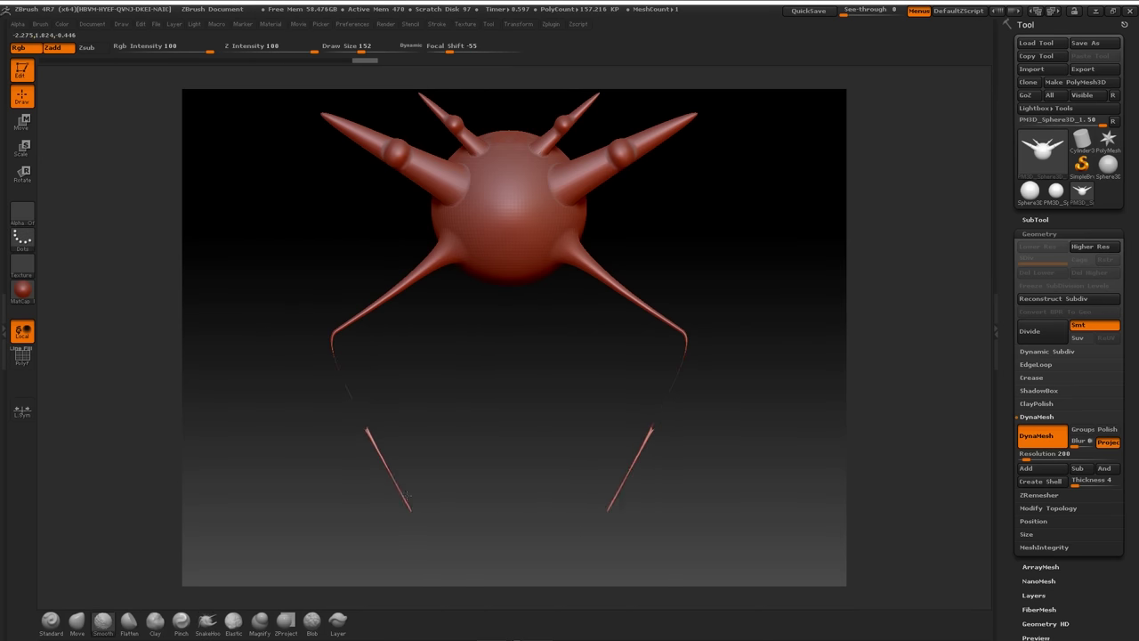
pyautogui.hotkey('ctrl', 'z')
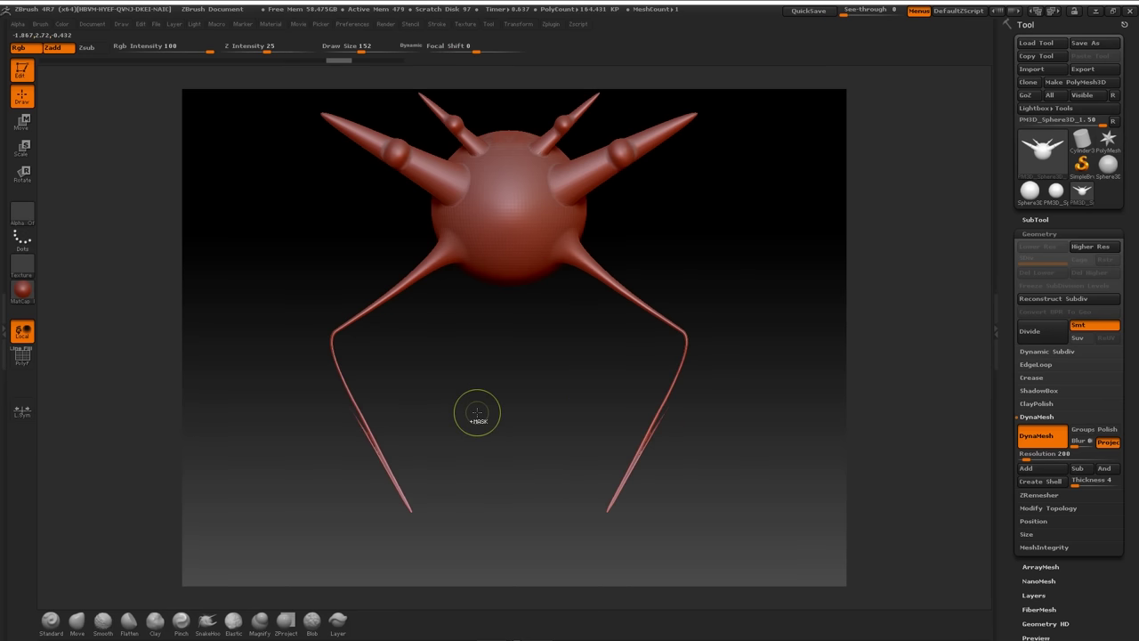
pyautogui.hotkey('ctrl', 'z')
pyautogui.hotkey('ctrl', 'z')
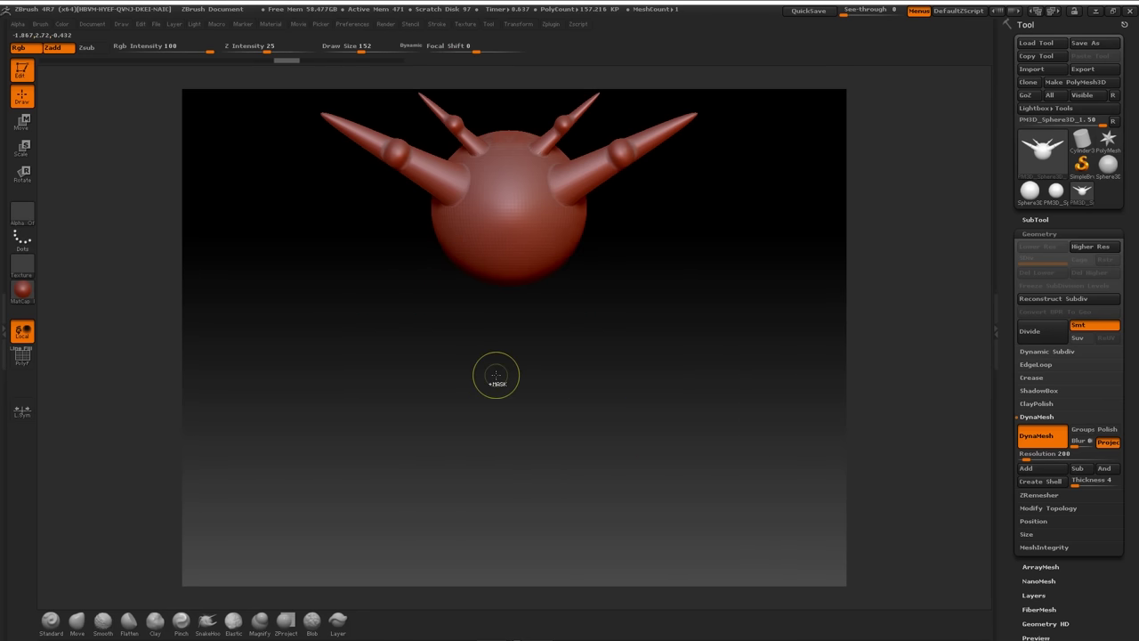
# Step: Examine the sphere and its two pairs of horns from the front and the side
pyautogui.moveTo(644, 327)
pyautogui.keyDown('alt'); pyautogui.mouseDown()
pyautogui.moveTo(637, 282)
pyautogui.moveTo(634, 317)
pyautogui.moveTo(712, 331)
pyautogui.moveTo(732, 445)
pyautogui.moveTo(694, 380)
pyautogui.mouseUp(); pyautogui.keyUp('alt')
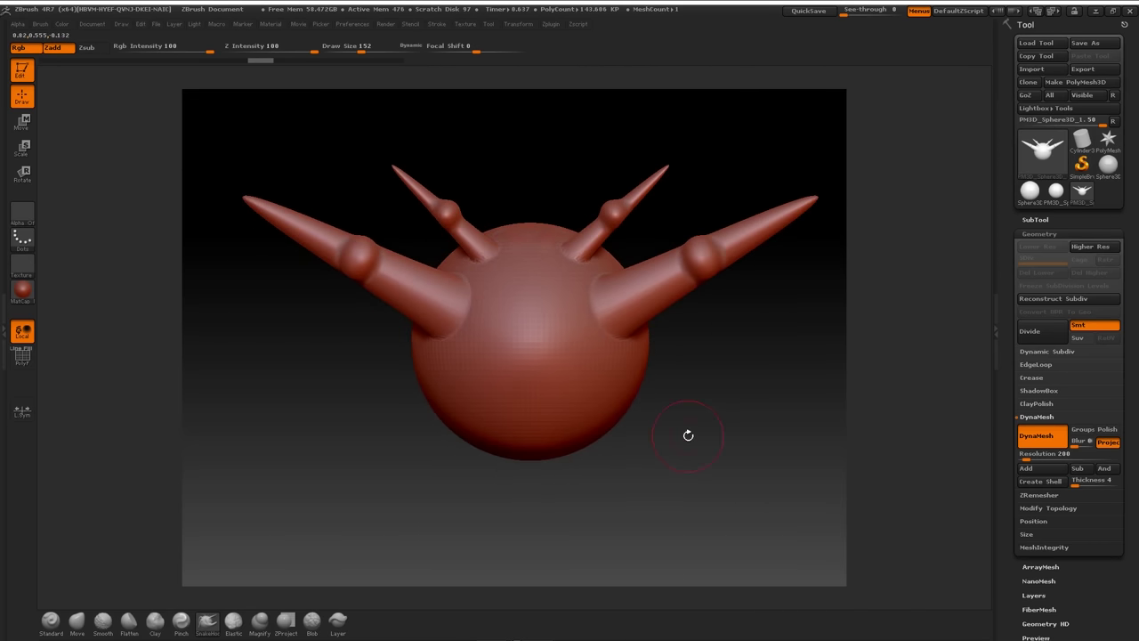
pyautogui.keyDown('alt'); pyautogui.moveTo(698, 408); pyautogui.dragTo(691, 400); pyautogui.keyUp('alt')
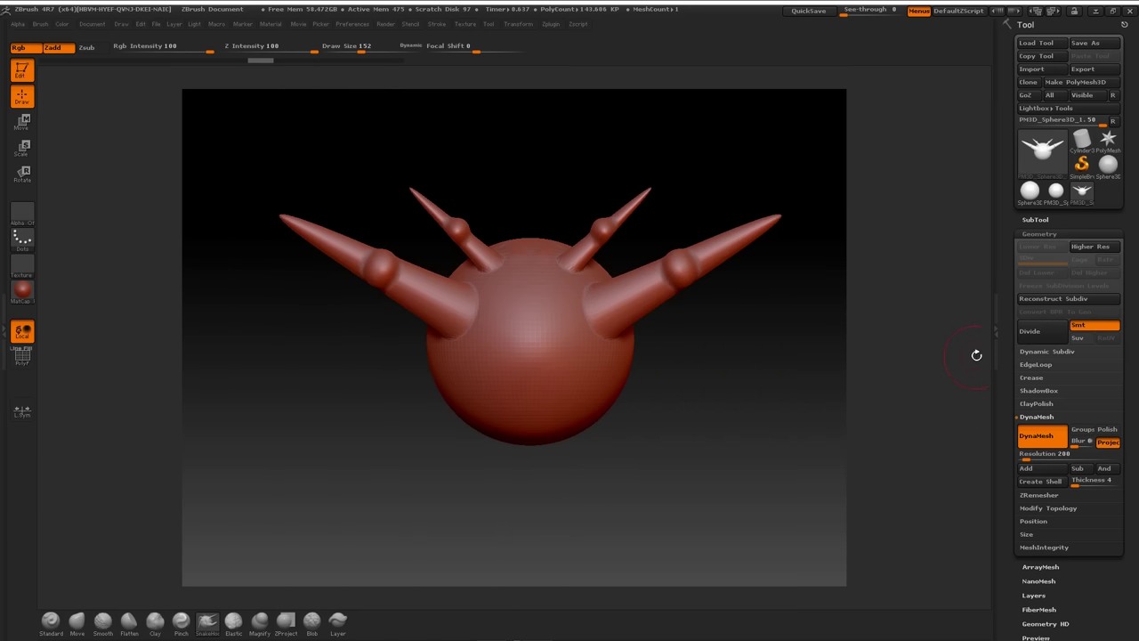
pyautogui.keyDown('alt'); pyautogui.moveTo(752, 356); pyautogui.dragTo(731, 318); pyautogui.keyUp('alt')
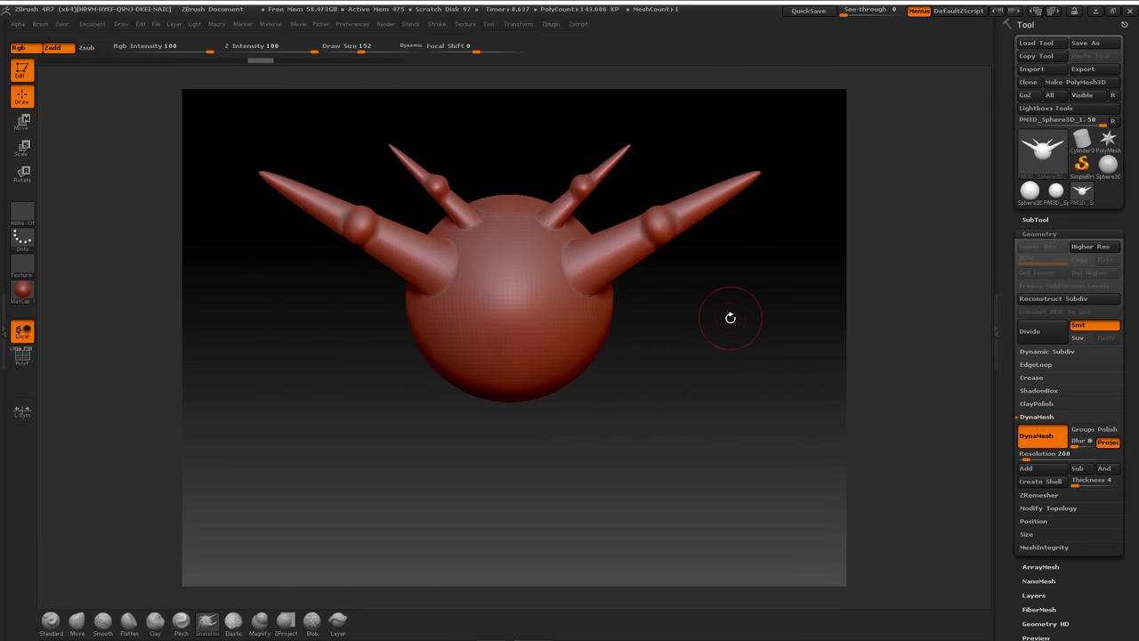
pyautogui.moveTo(712, 323); pyautogui.dragTo(738, 394)
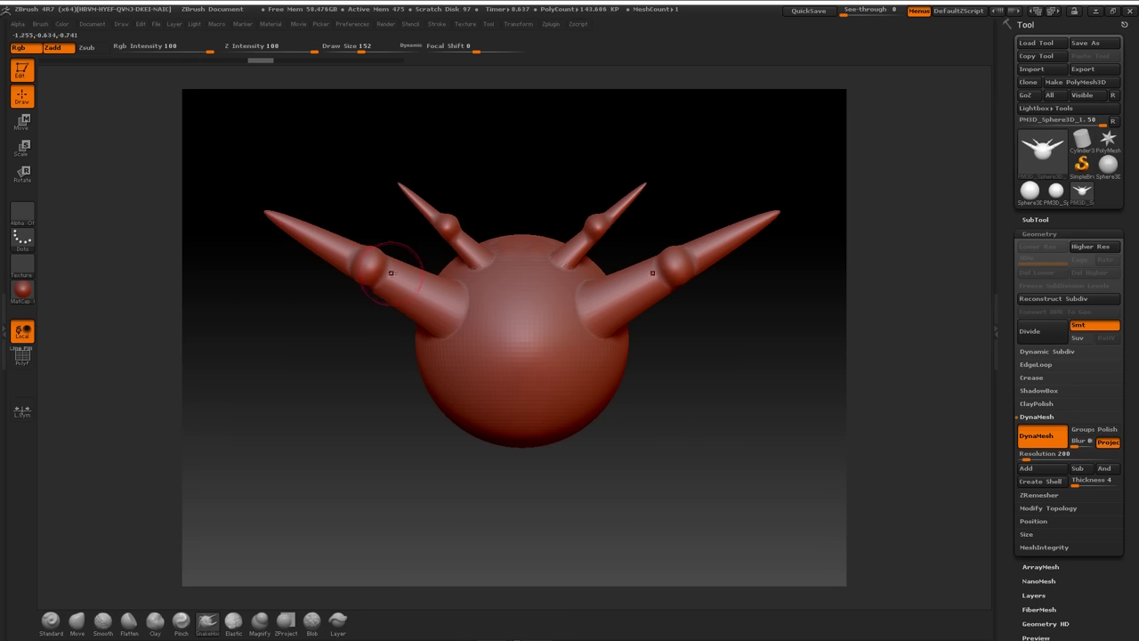
pyautogui.moveTo(483, 196); pyautogui.dragTo(483, 142)
pyautogui.keyDown('shift'); pyautogui.moveTo(756, 392); pyautogui.dragTo(792, 460); pyautogui.keyUp('shift')
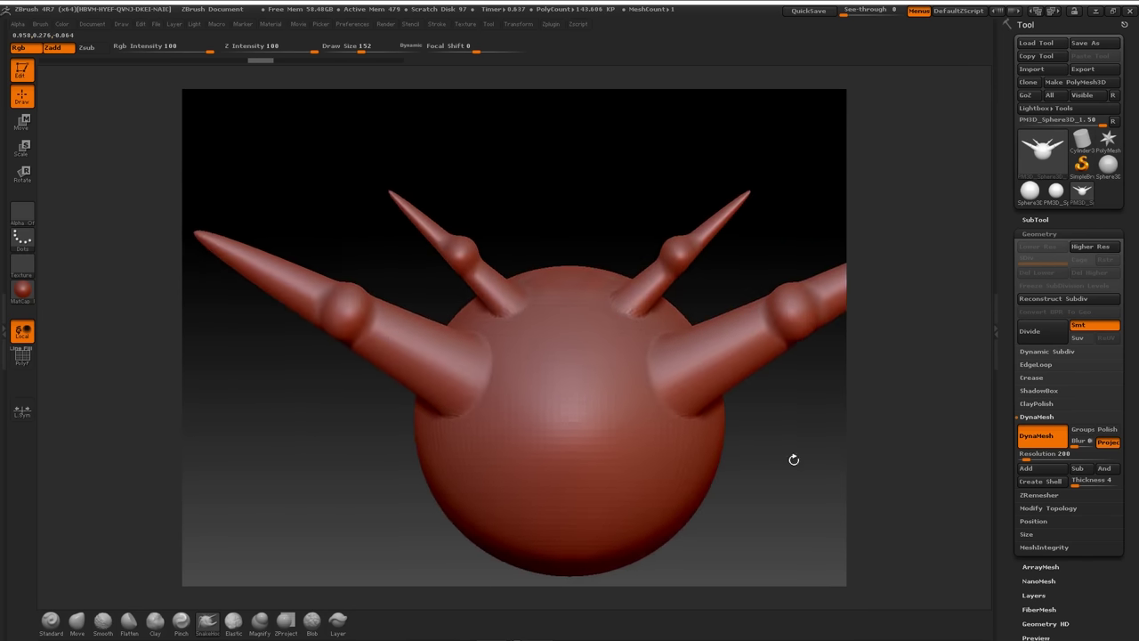
pyautogui.moveTo(587, 218)
pyautogui.mouseDown()
pyautogui.moveTo(549, 208)
pyautogui.moveTo(534, 255)
pyautogui.moveTo(563, 252)
pyautogui.mouseUp()
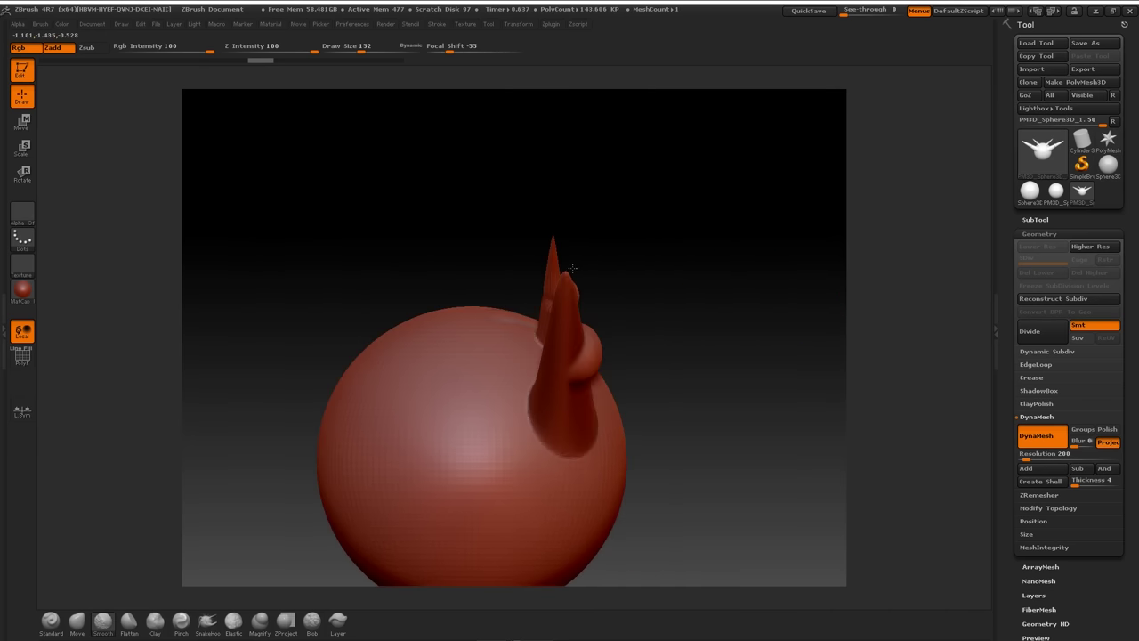
# Step: Isolate the thinner pair of horns by enclosing one of them in a visibility selection that hides the rest of the mesh
pyautogui.moveTo(651, 255)
pyautogui.keyDown('shift'); pyautogui.mouseDown()
pyautogui.moveTo(643, 201)
pyautogui.moveTo(593, 187)
pyautogui.moveTo(632, 234)
pyautogui.moveTo(674, 223)
pyautogui.moveTo(694, 360)
pyautogui.moveTo(548, 225)
pyautogui.mouseUp(); pyautogui.keyUp('shift')
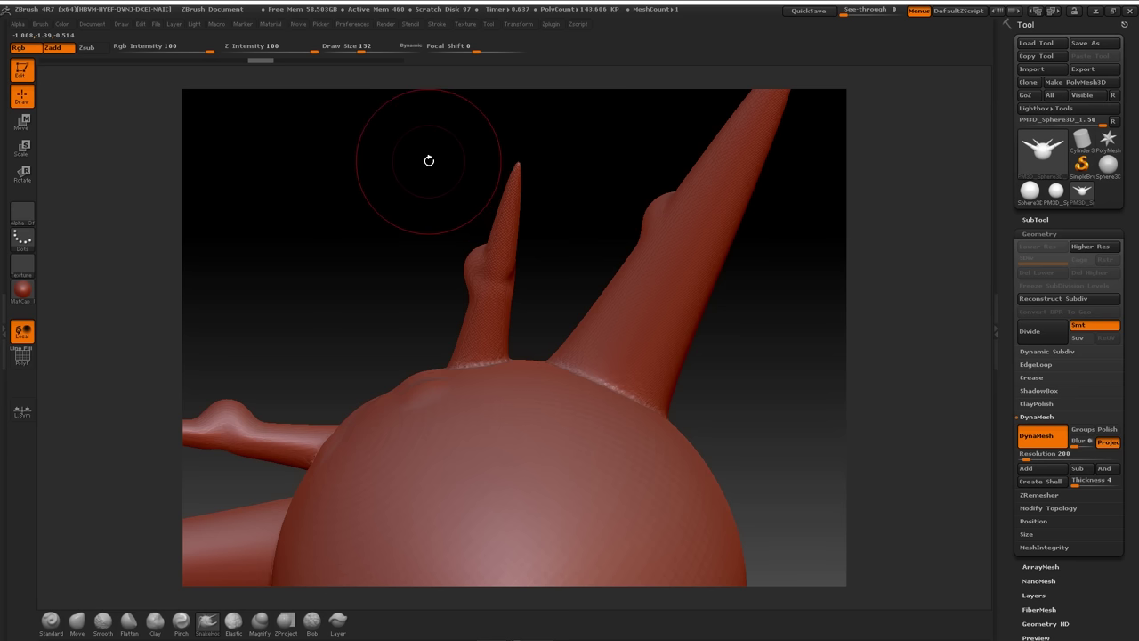
pyautogui.press('ctrl')
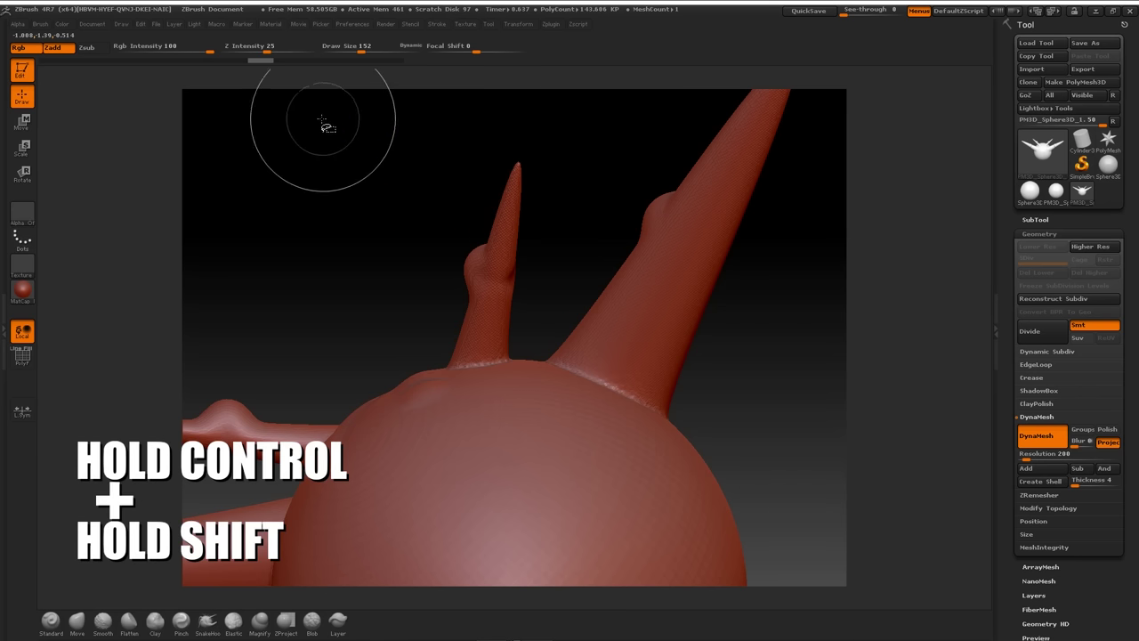
pyautogui.keyDown('ctrl'); pyautogui.keyDown('shift'); pyautogui.moveTo(308, 113); pyautogui.dragTo(538, 356); pyautogui.keyUp('shift'); pyautogui.keyUp('ctrl')
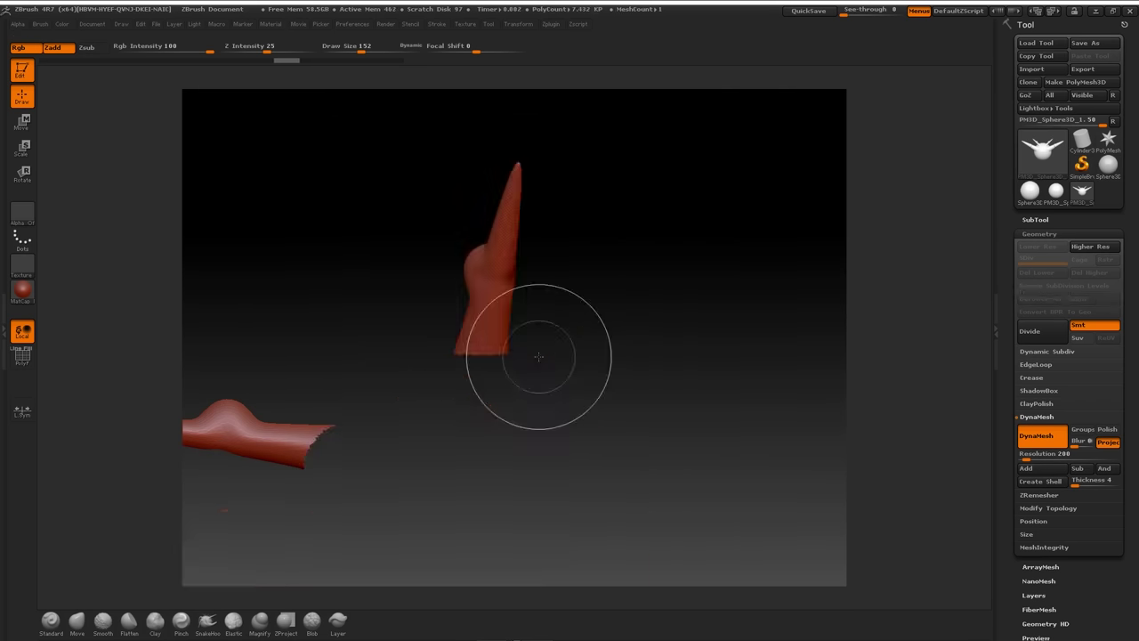
# Step: Invert the visibility to hide the thinner horns, inspect the openings in the sphere, and show the whole mesh again
pyautogui.press('ctrl')
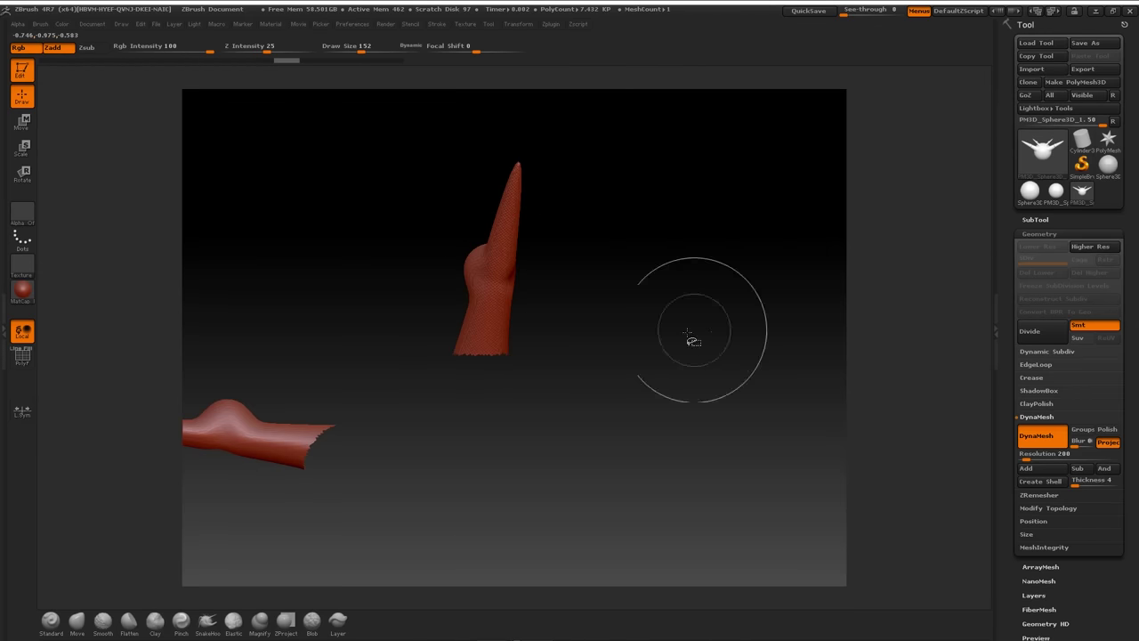
pyautogui.keyDown('ctrl'); pyautogui.keyDown('shift'); pyautogui.click(496, 279); pyautogui.keyUp('shift'); pyautogui.keyUp('ctrl')
pyautogui.moveTo(498, 336)
pyautogui.mouseDown()
pyautogui.moveTo(436, 272)
pyautogui.moveTo(420, 283)
pyautogui.moveTo(432, 293)
pyautogui.moveTo(402, 221)
pyautogui.moveTo(399, 300)
pyautogui.moveTo(506, 195)
pyautogui.moveTo(567, 224)
pyautogui.mouseUp()
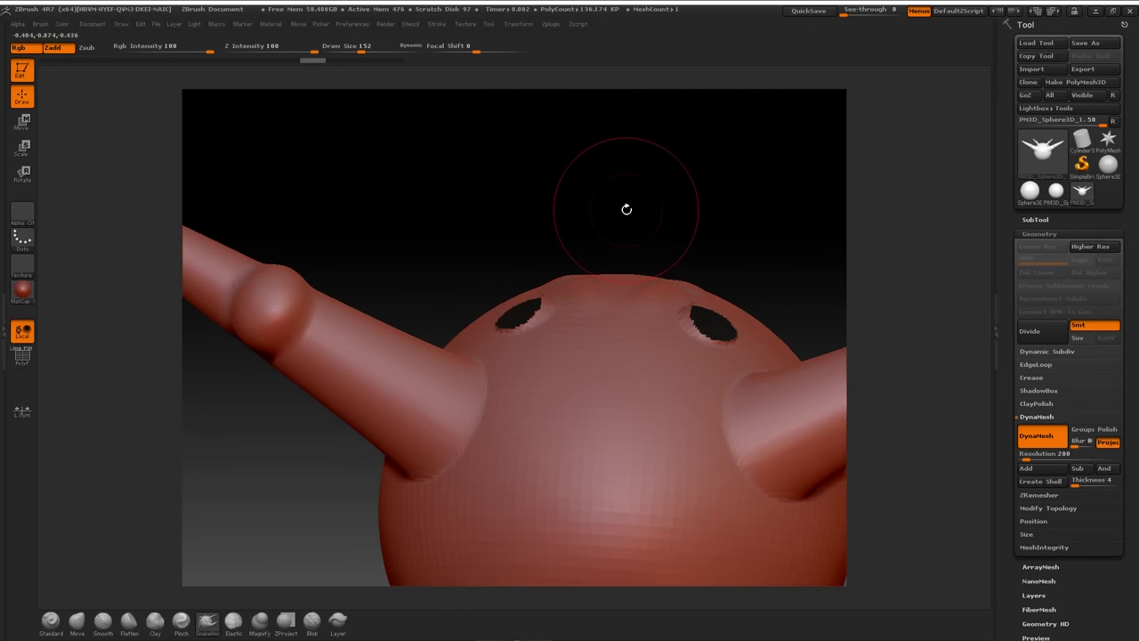
pyautogui.keyDown('ctrl'); pyautogui.keyDown('shift'); pyautogui.click(684, 178); pyautogui.keyUp('shift'); pyautogui.keyUp('ctrl')
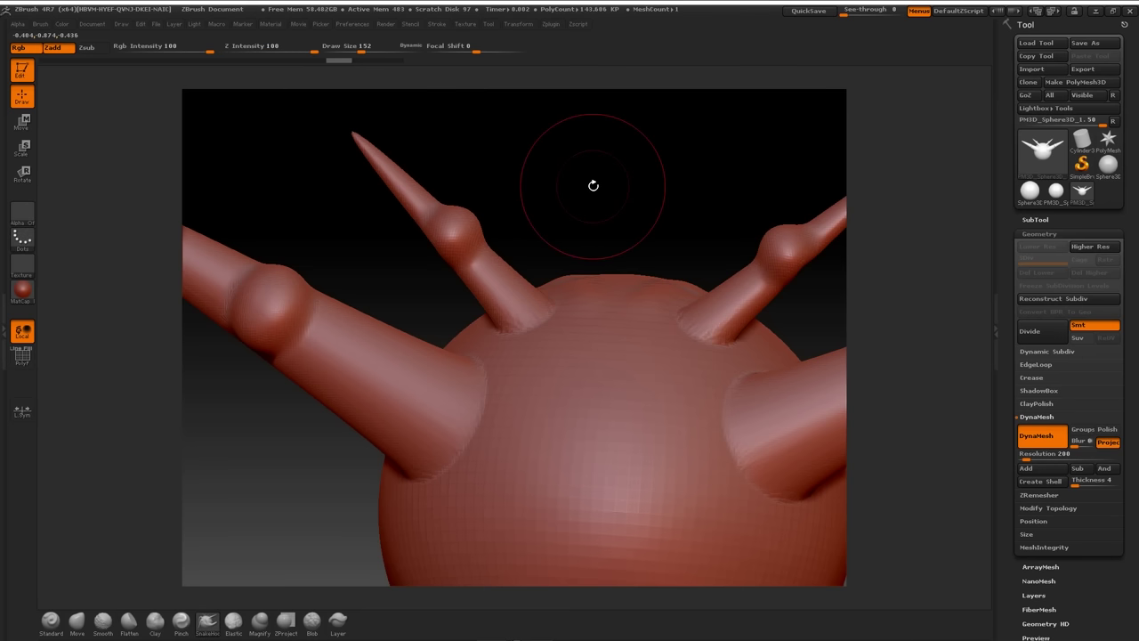
# Step: Hide the thinner pair of horns with a rectangular visibility selection, leaving only short stubs on the sphere
pyautogui.moveTo(593, 183); pyautogui.dragTo(517, 196)
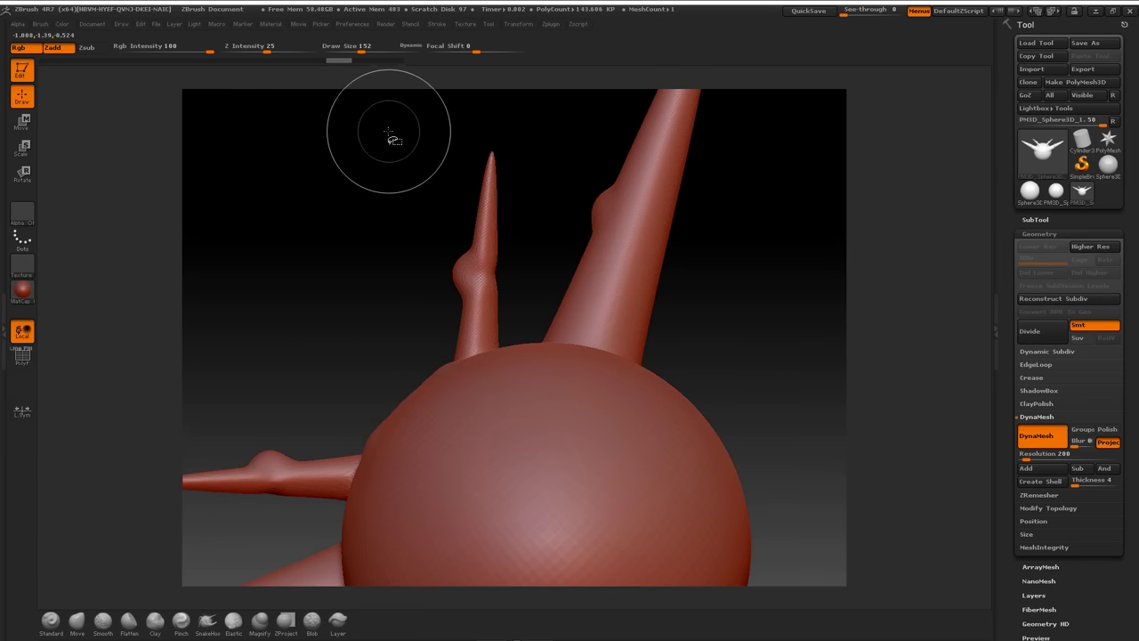
pyautogui.keyDown('ctrl'); pyautogui.keyDown('shift'); pyautogui.moveTo(363, 116); pyautogui.dragTo(514, 341); pyautogui.keyUp('shift'); pyautogui.keyUp('ctrl')
pyautogui.press('b')
pyautogui.press('s')
pyautogui.press('h')
pyautogui.press('b')
pyautogui.press('s')
pyautogui.press('t')
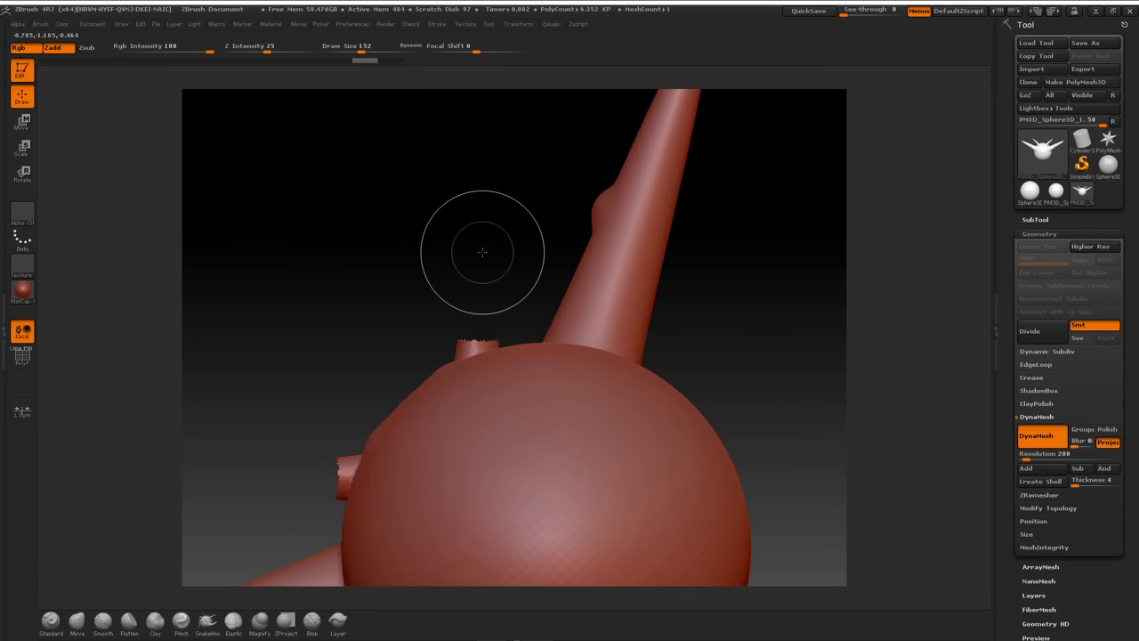
pyautogui.press('b')
pyautogui.press('s')
pyautogui.press('h')
pyautogui.moveTo(483, 252)
pyautogui.mouseDown()
pyautogui.moveTo(463, 267)
pyautogui.moveTo(482, 284)
pyautogui.moveTo(729, 388)
pyautogui.mouseUp()
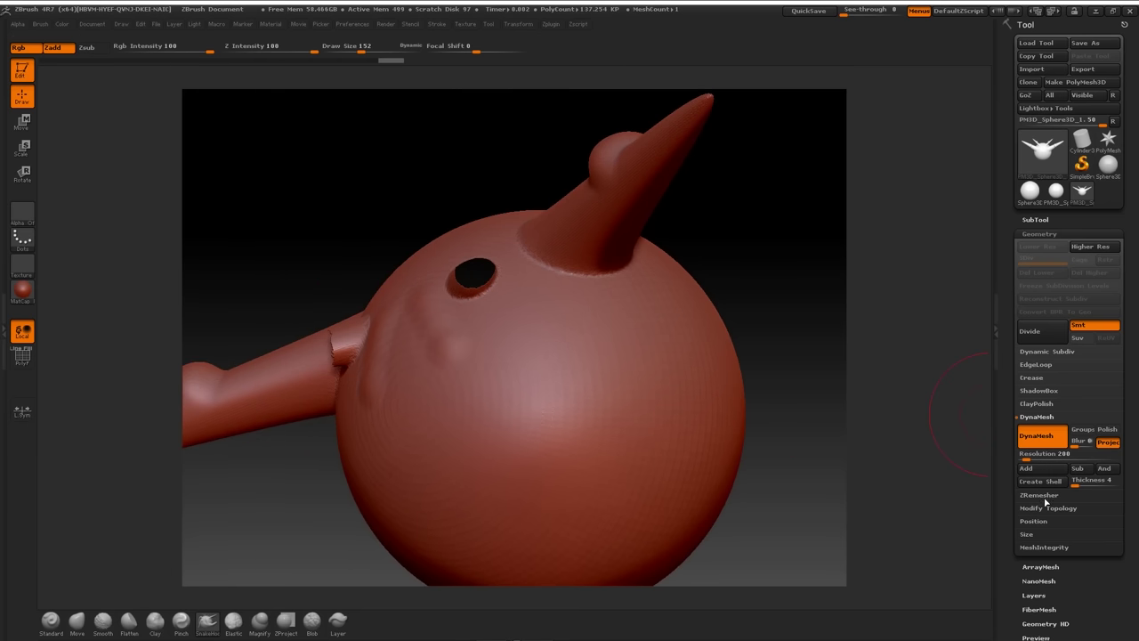
# Step: Delete the hidden horn geometry and close the holes left at the ends of the stubs
pyautogui.moveTo(1008, 487); pyautogui.dragTo(1041, 305)
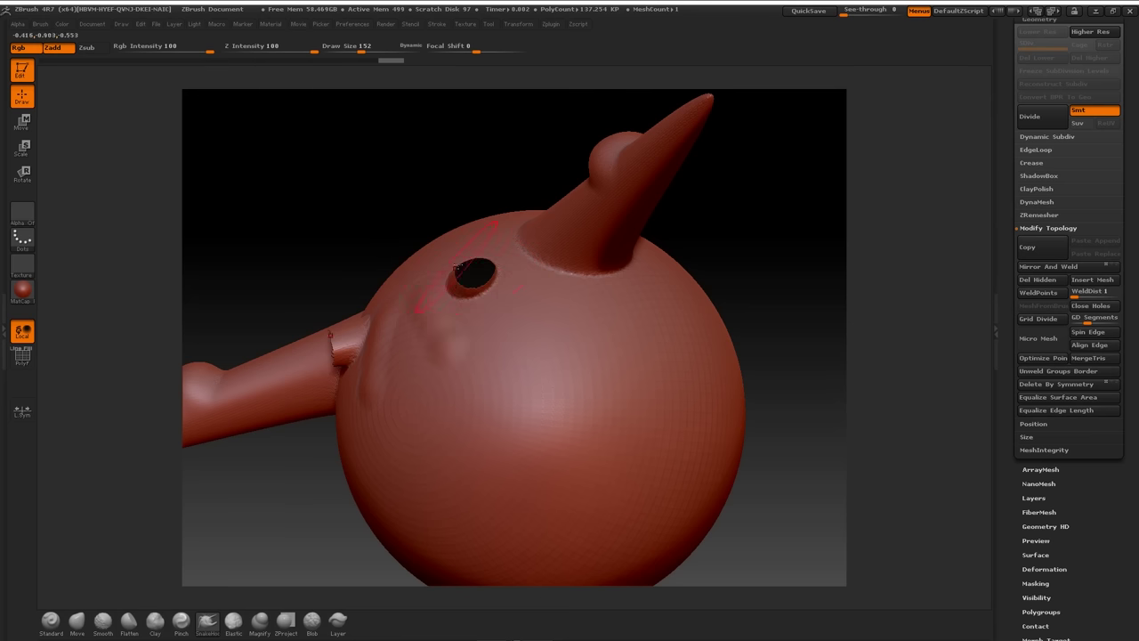
pyautogui.click(1039, 281)
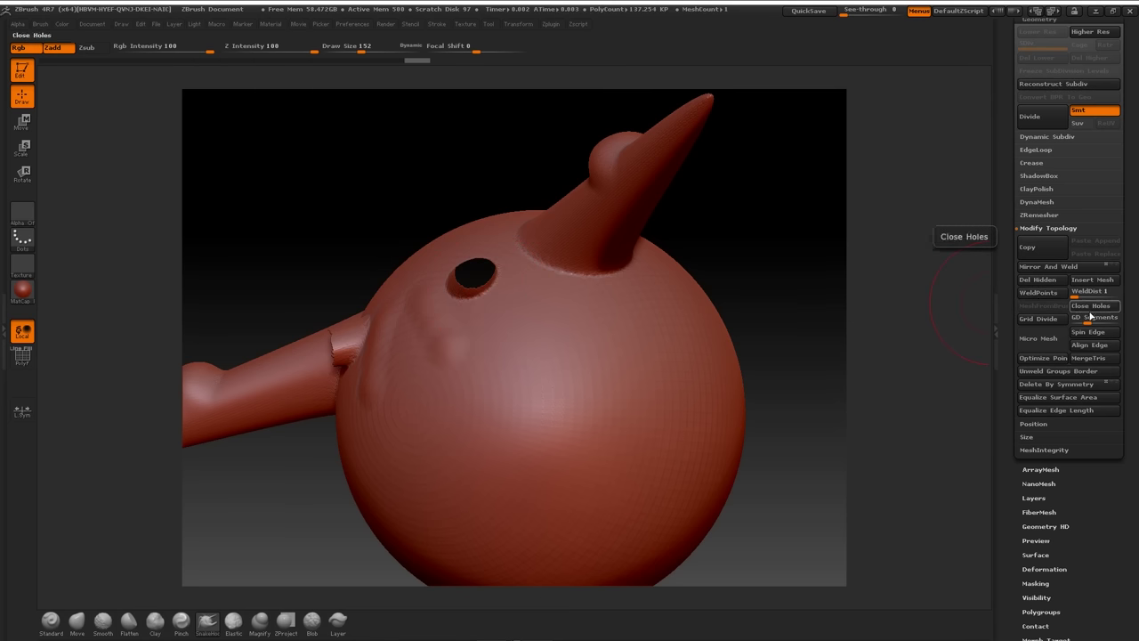
pyautogui.click(1095, 310)
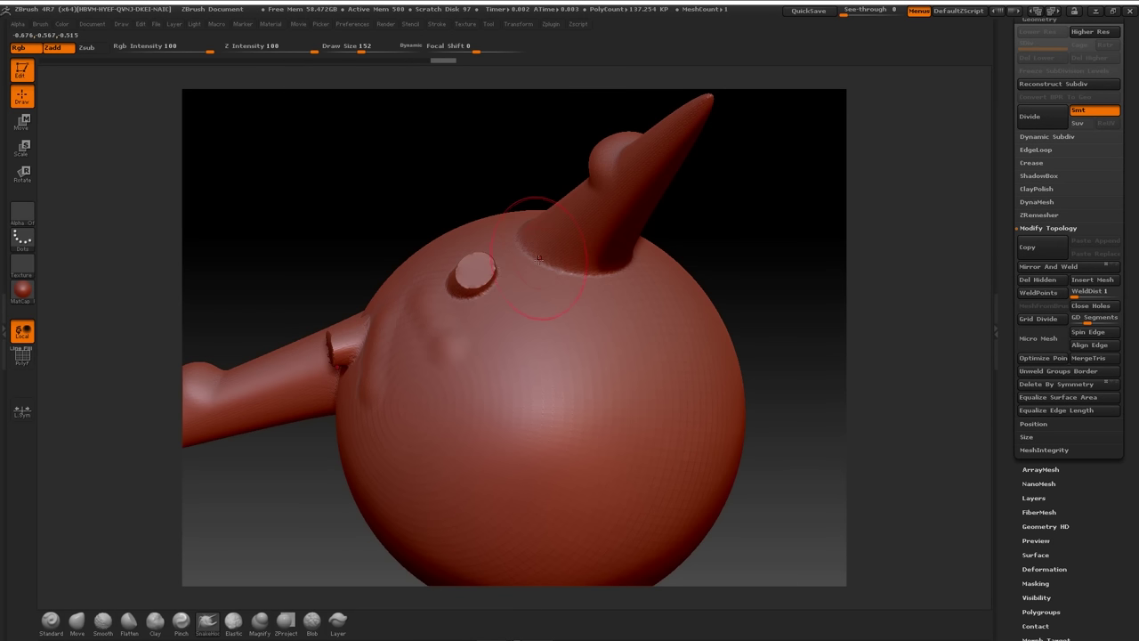
# Step: Remesh the model with DynaMesh and smooth the horn stubs down into the sphere
pyautogui.moveTo(745, 253)
pyautogui.mouseDown()
pyautogui.moveTo(614, 285)
pyautogui.moveTo(727, 286)
pyautogui.moveTo(744, 244)
pyautogui.moveTo(756, 259)
pyautogui.moveTo(737, 258)
pyautogui.mouseUp()
pyautogui.keyDown('ctrl'); pyautogui.moveTo(605, 123); pyautogui.dragTo(649, 255); pyautogui.keyUp('ctrl')
pyautogui.moveTo(653, 195); pyautogui.dragTo(667, 218)
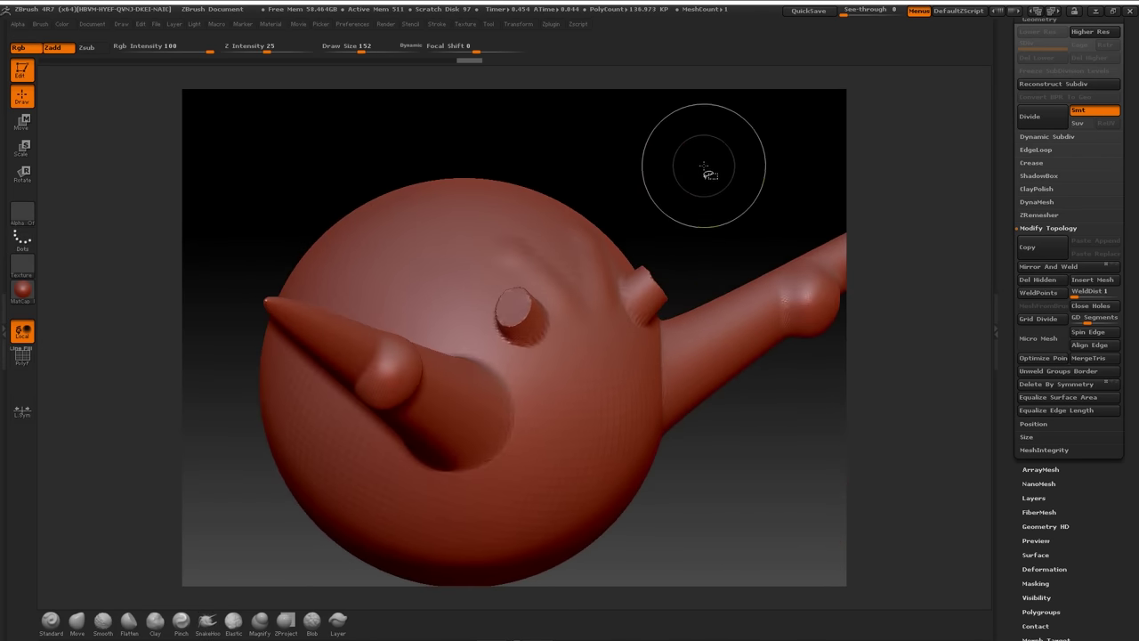
pyautogui.keyDown('ctrl'); pyautogui.moveTo(713, 168); pyautogui.dragTo(737, 208); pyautogui.keyUp('ctrl')
pyautogui.moveTo(580, 328)
pyautogui.keyDown('shift'); pyautogui.mouseDown()
pyautogui.moveTo(553, 327)
pyautogui.moveTo(567, 318)
pyautogui.mouseUp(); pyautogui.keyUp('shift')
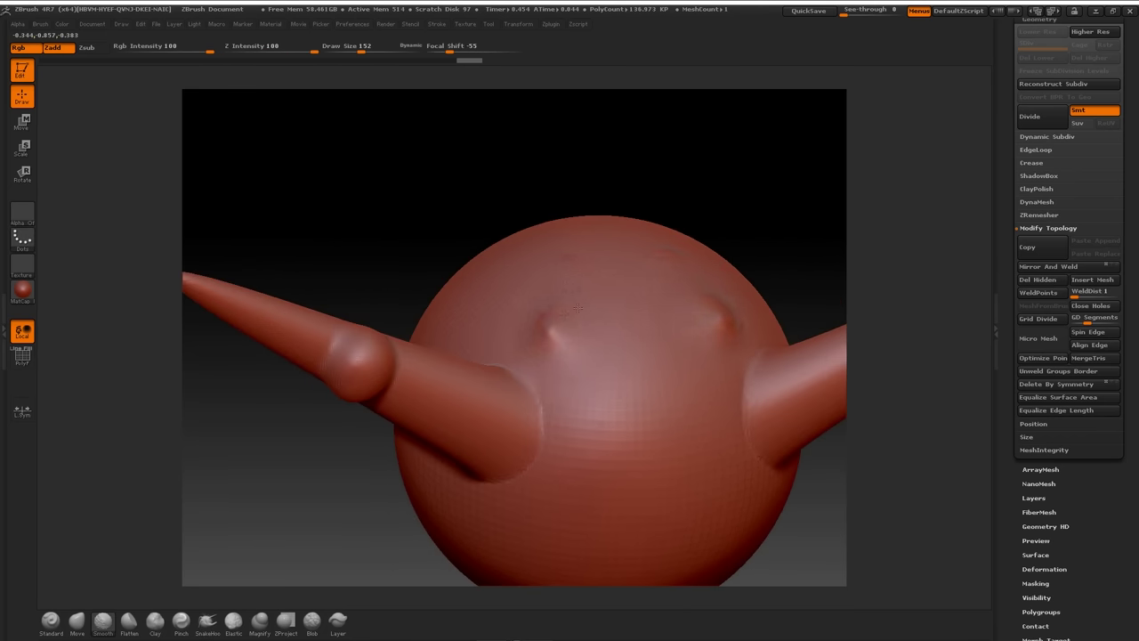
pyautogui.moveTo(628, 397)
pyautogui.keyDown('shift'); pyautogui.mouseDown()
pyautogui.moveTo(648, 427)
pyautogui.moveTo(656, 516)
pyautogui.mouseUp(); pyautogui.keyUp('shift')
# Step: Smooth the back and underside of the sphere and the bases of the remaining horns
pyautogui.moveTo(690, 185)
pyautogui.mouseDown()
pyautogui.moveTo(703, 208)
pyautogui.moveTo(650, 309)
pyautogui.mouseUp()
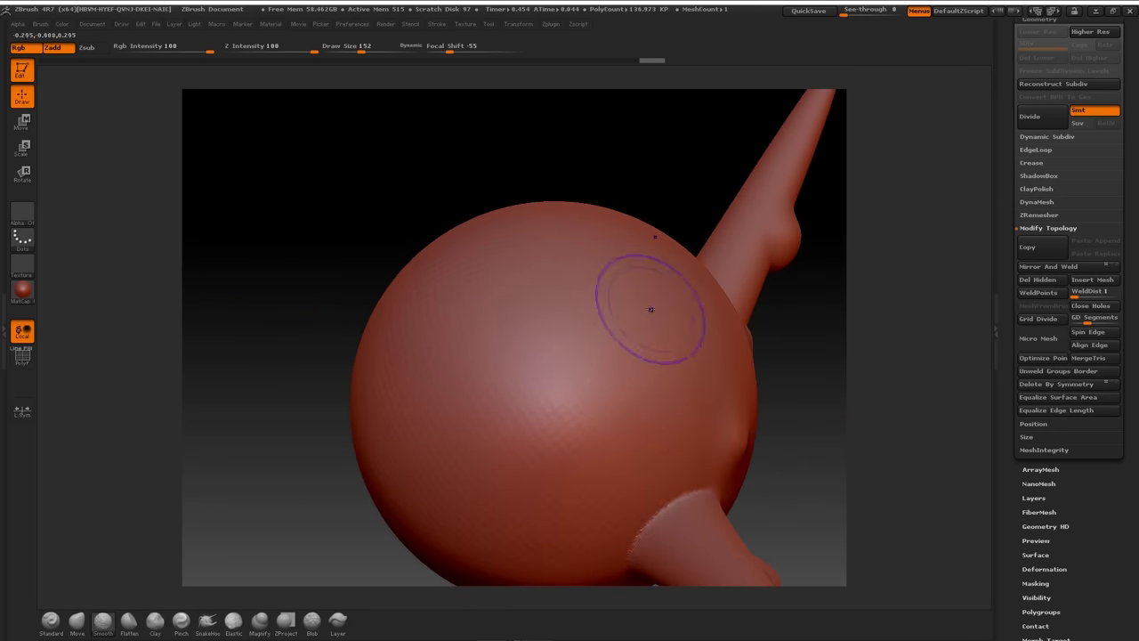
pyautogui.keyDown('shift'); pyautogui.moveTo(667, 358); pyautogui.dragTo(593, 480); pyautogui.keyUp('shift')
pyautogui.keyDown('shift'); pyautogui.moveTo(667, 516); pyautogui.dragTo(577, 585); pyautogui.keyUp('shift')
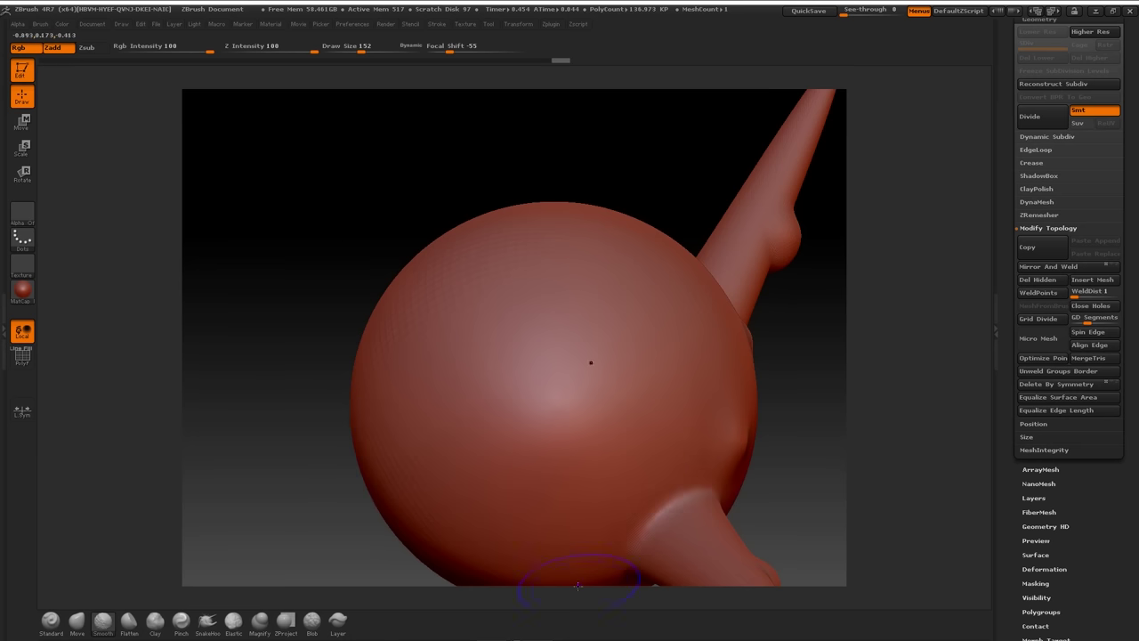
pyautogui.keyDown('shift'); pyautogui.moveTo(518, 208); pyautogui.dragTo(472, 298); pyautogui.keyUp('shift')
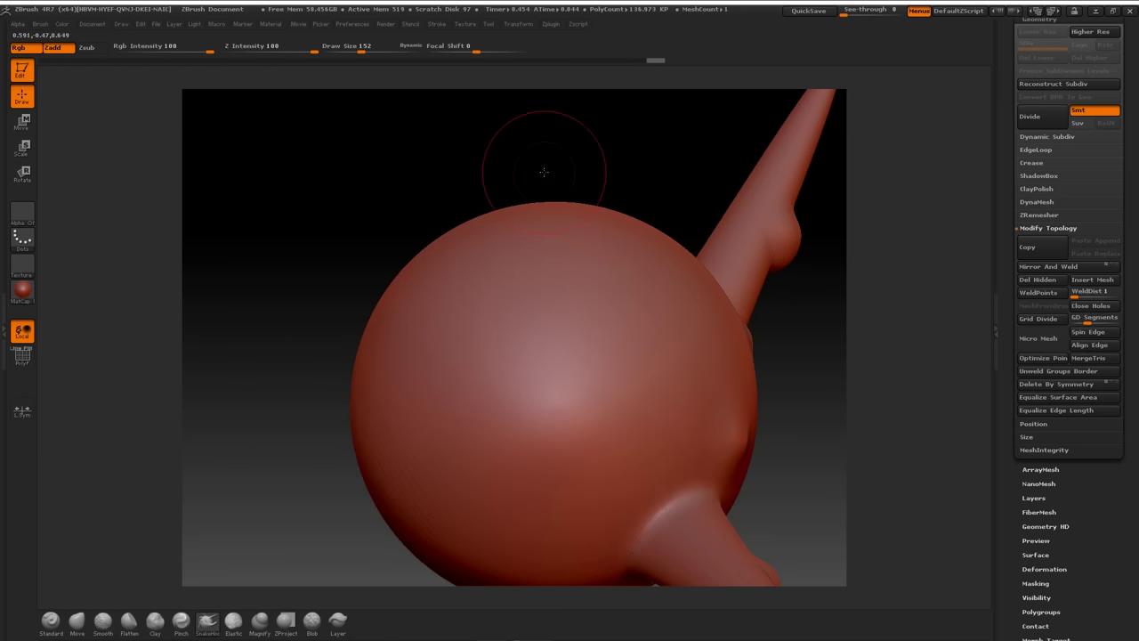
pyautogui.moveTo(569, 169); pyautogui.dragTo(507, 149)
pyautogui.moveTo(748, 367); pyautogui.dragTo(686, 365)
pyautogui.hotkey('ctrl', 'shift', 'z')
pyautogui.hotkey('ctrl', 'shift', 'z')
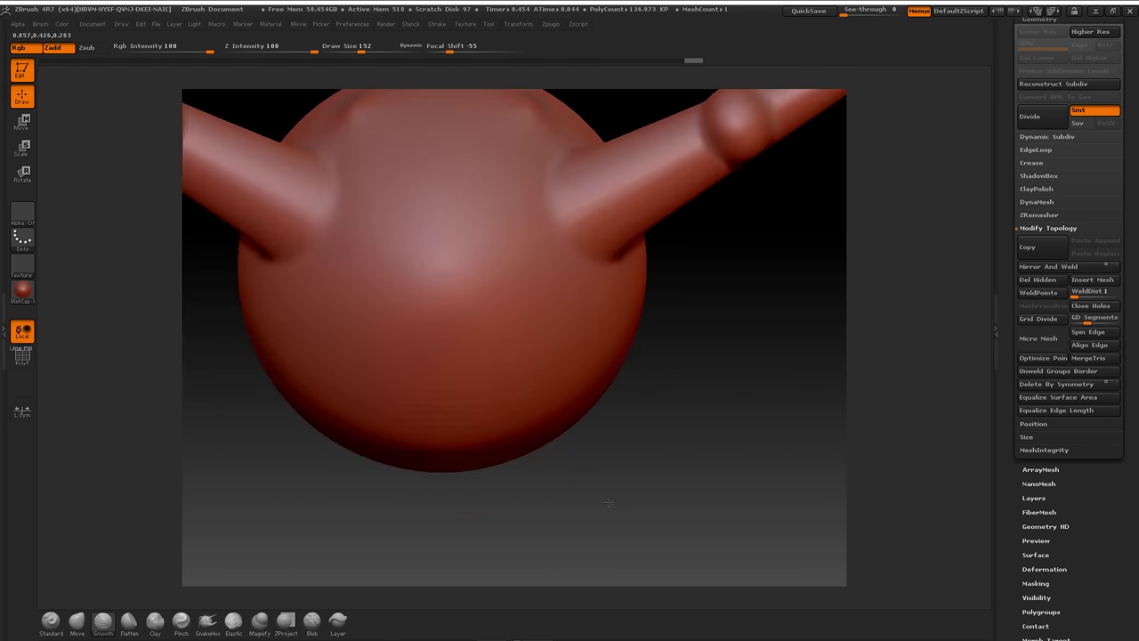
pyautogui.hotkey('ctrl', 'shift', 'z')
pyautogui.hotkey('ctrl', 'shift', 'z')
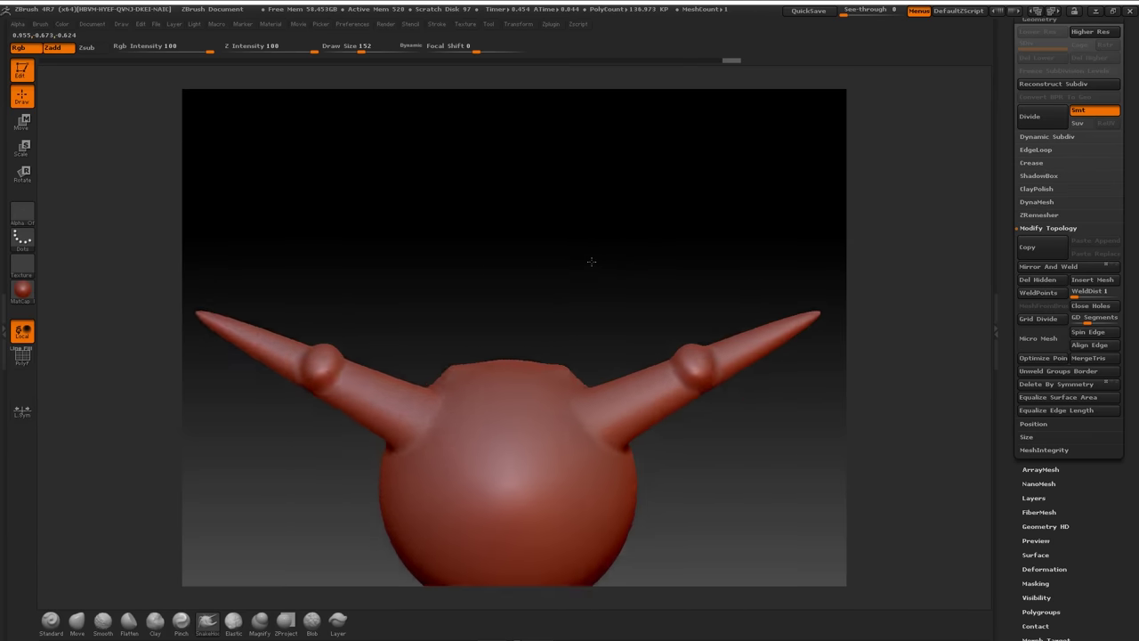
pyautogui.moveTo(588, 192); pyautogui.dragTo(442, 157)
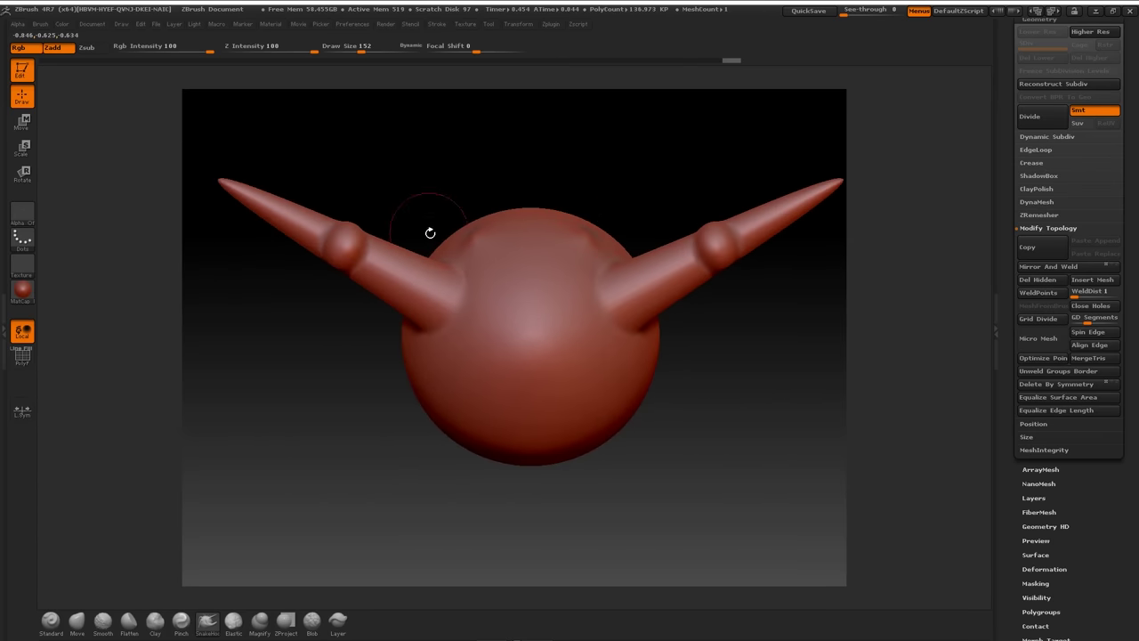
pyautogui.press('shift')
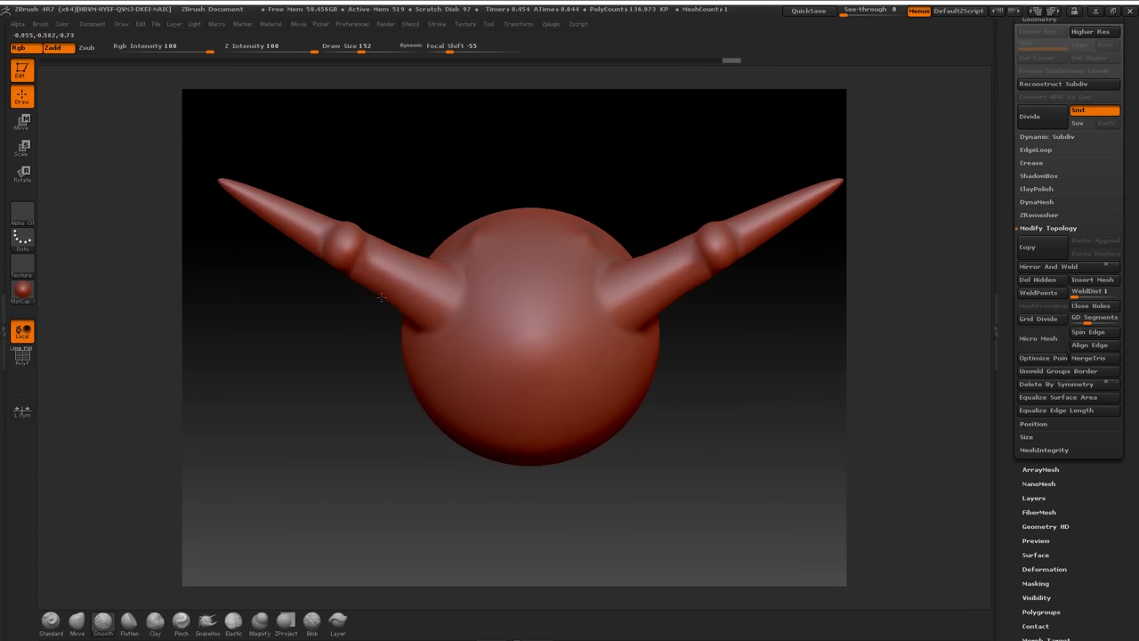
# Step: Isolate a rectangular patch at the top of the sphere between the horns and invert the visibility to hide it
pyautogui.moveTo(490, 162)
pyautogui.mouseDown()
pyautogui.moveTo(557, 152)
pyautogui.moveTo(542, 148)
pyautogui.moveTo(554, 190)
pyautogui.mouseUp()
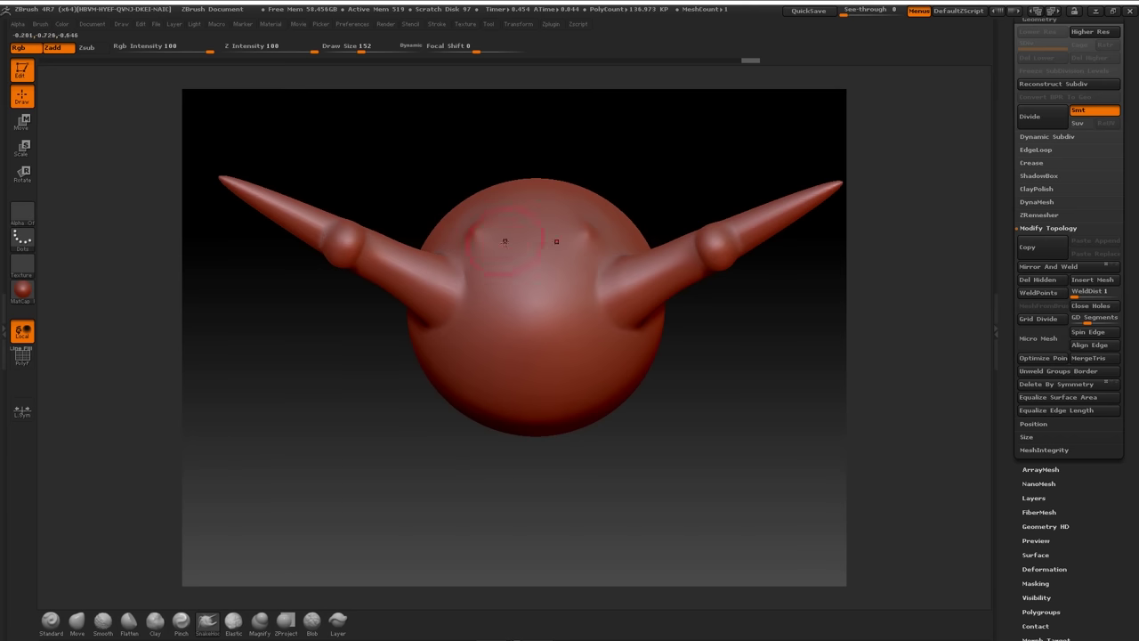
pyautogui.moveTo(651, 158); pyautogui.dragTo(618, 175)
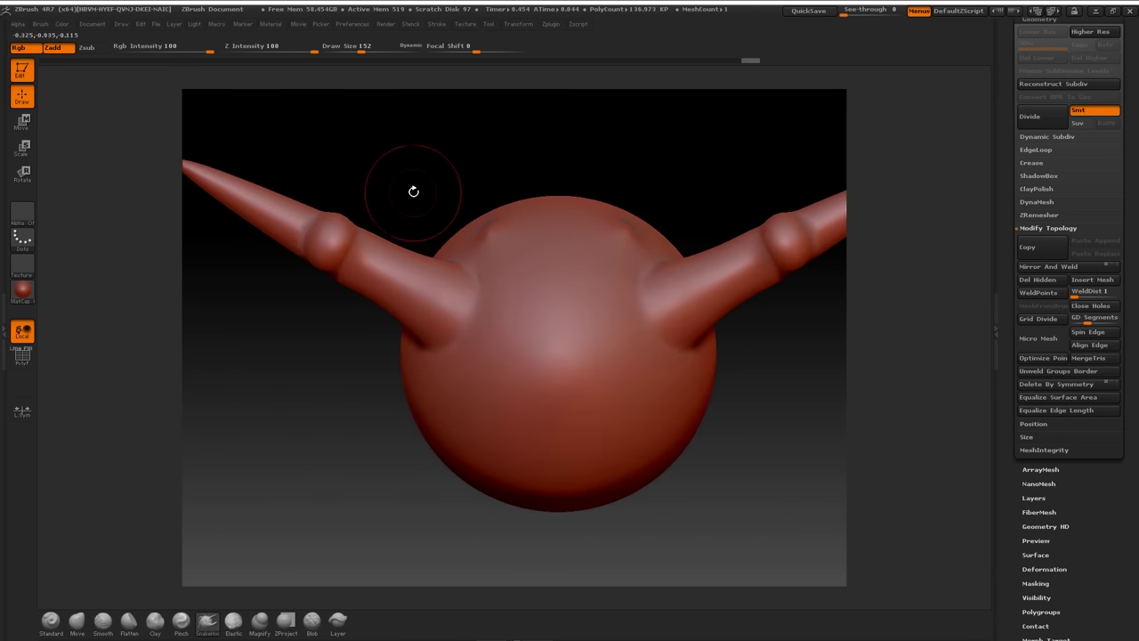
pyautogui.moveTo(411, 163); pyautogui.dragTo(435, 224)
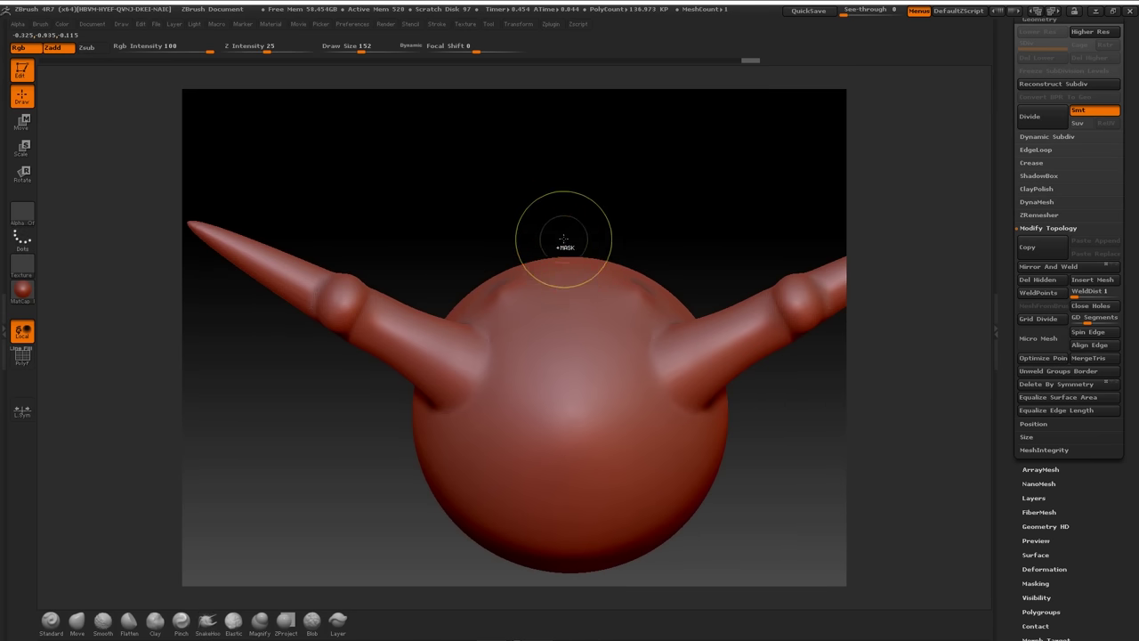
pyautogui.keyDown('ctrl'); pyautogui.keyDown('shift'); pyautogui.moveTo(512, 167); pyautogui.dragTo(617, 348); pyautogui.keyUp('shift'); pyautogui.keyUp('ctrl')
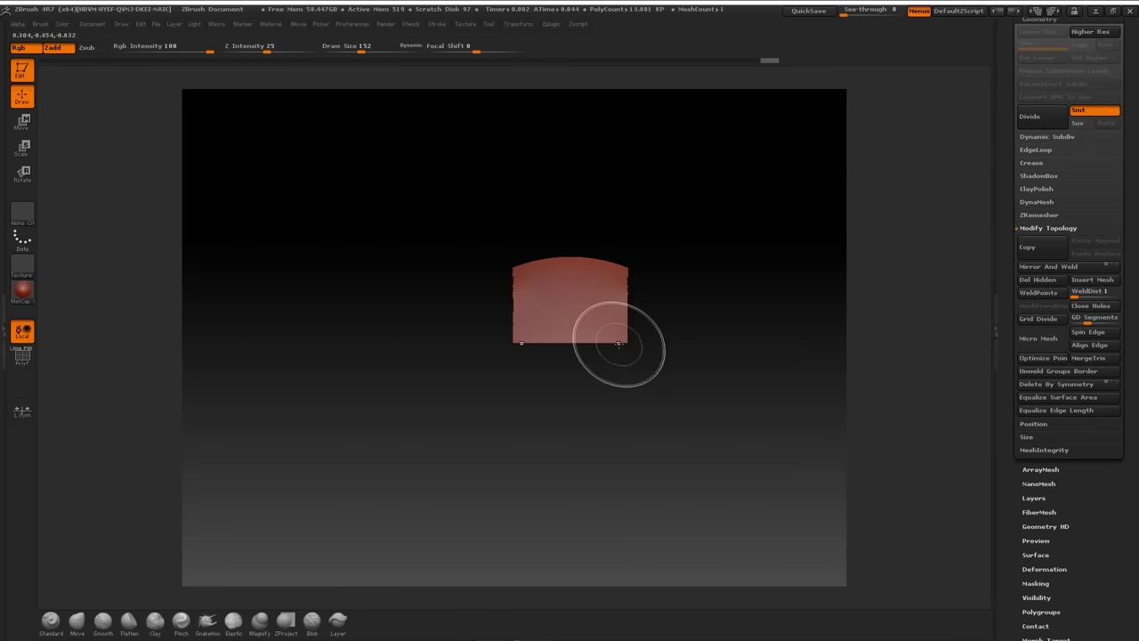
pyautogui.moveTo(703, 264); pyautogui.dragTo(744, 255)
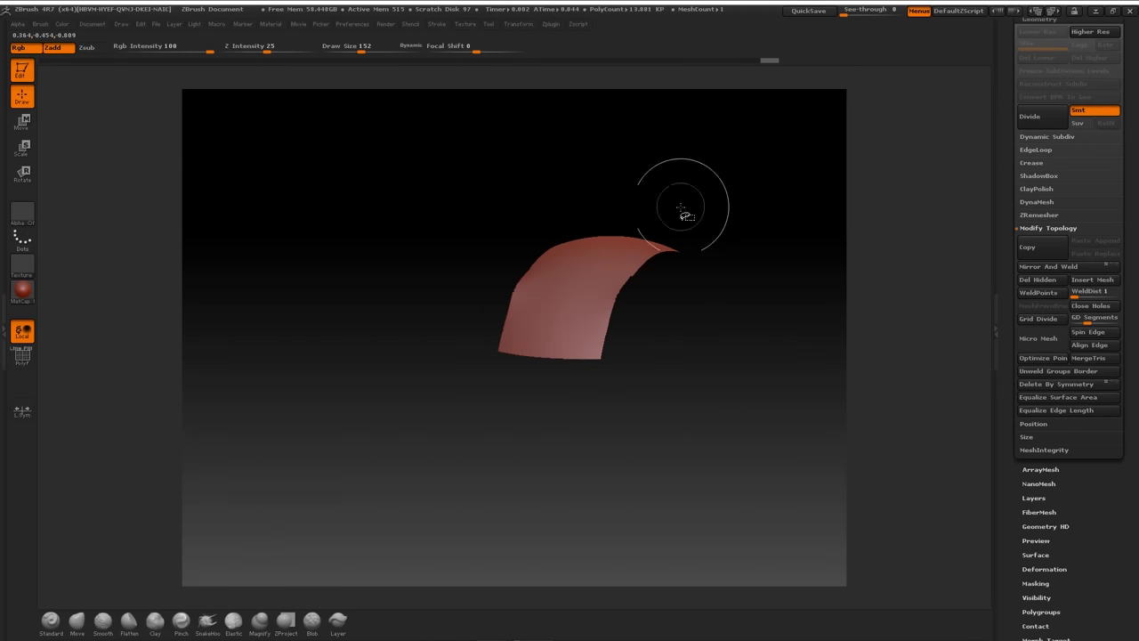
pyautogui.keyDown('ctrl'); pyautogui.keyDown('shift'); pyautogui.click(614, 252); pyautogui.keyUp('shift'); pyautogui.keyUp('ctrl')
pyautogui.moveTo(685, 206)
pyautogui.mouseDown()
pyautogui.moveTo(700, 186)
pyautogui.moveTo(678, 215)
pyautogui.mouseUp()
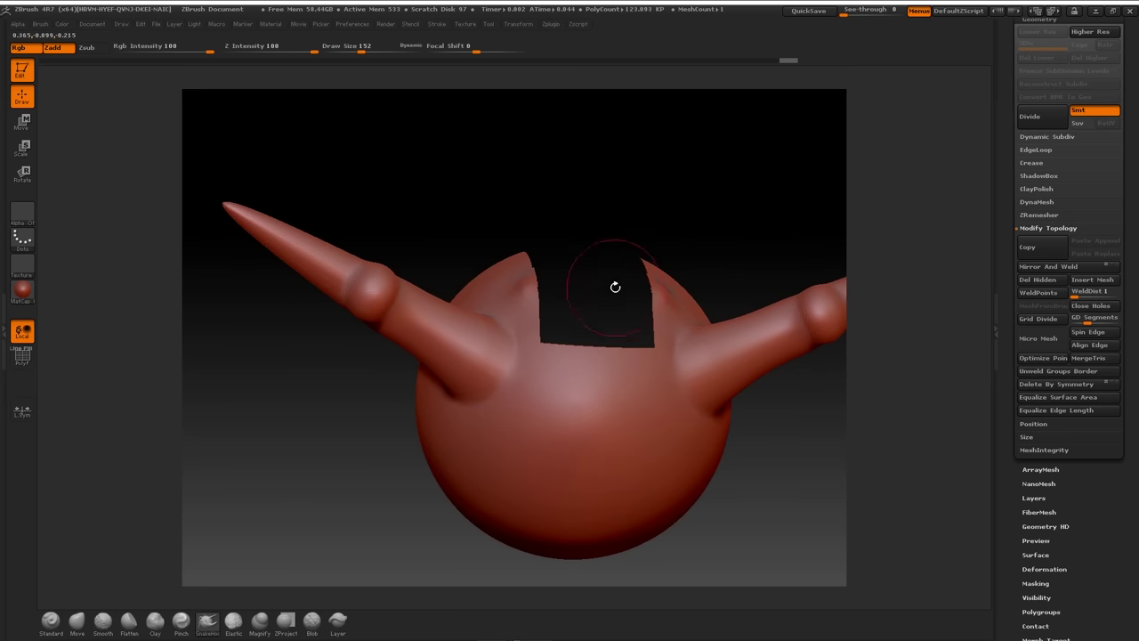
pyautogui.moveTo(650, 253); pyautogui.dragTo(711, 233)
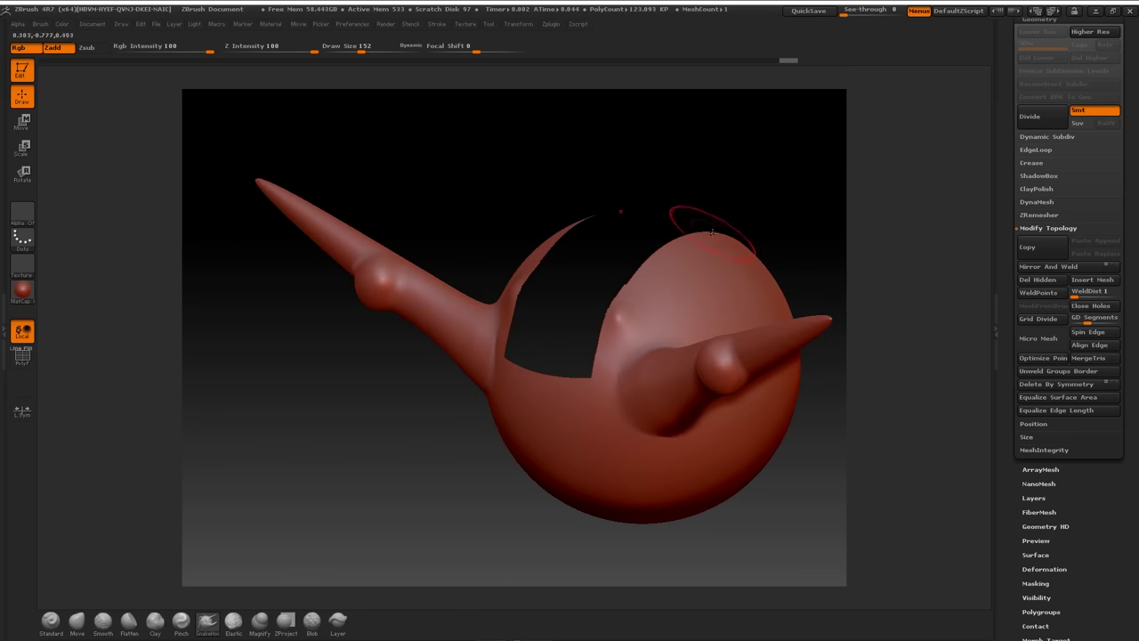
pyautogui.moveTo(627, 272); pyautogui.dragTo(797, 234)
pyautogui.moveTo(803, 189); pyautogui.dragTo(915, 297)
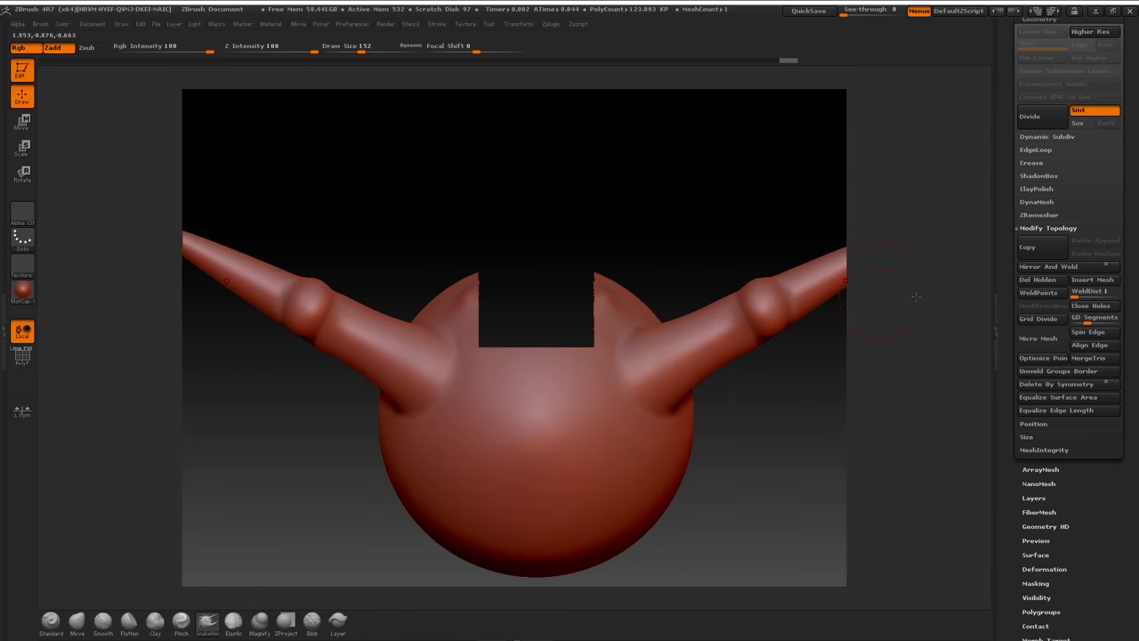
# Step: Close the rectangular opening in the top of the sphere and remesh with DynaMesh
pyautogui.click(1090, 305)
pyautogui.moveTo(800, 250); pyautogui.dragTo(716, 219)
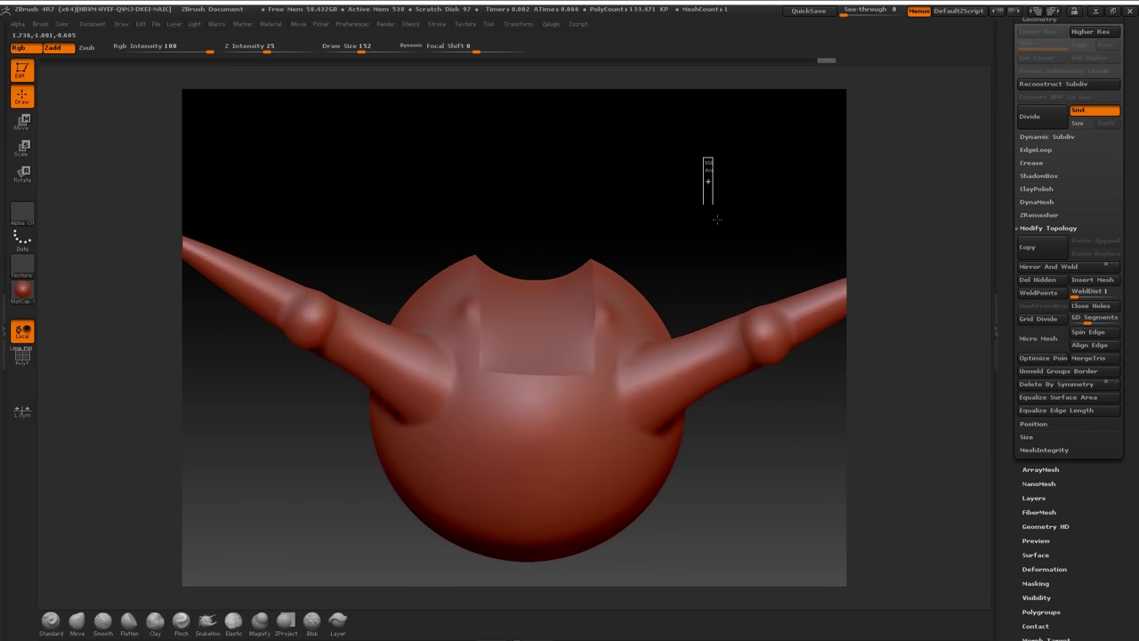
pyautogui.moveTo(705, 264); pyautogui.dragTo(559, 282)
# Step: Smooth the sharp edges of the notch at the top of the sphere
pyautogui.press('shift')
pyautogui.moveTo(564, 329)
pyautogui.mouseDown()
pyautogui.moveTo(649, 312)
pyautogui.moveTo(703, 285)
pyautogui.mouseUp()
pyautogui.moveTo(564, 257)
pyautogui.keyDown('shift'); pyautogui.mouseDown()
pyautogui.moveTo(450, 297)
pyautogui.moveTo(520, 267)
pyautogui.mouseUp(); pyautogui.keyUp('shift')
pyautogui.moveTo(778, 265)
pyautogui.mouseDown()
pyautogui.moveTo(771, 242)
pyautogui.moveTo(760, 254)
pyautogui.moveTo(780, 310)
pyautogui.moveTo(755, 201)
pyautogui.moveTo(785, 408)
pyautogui.moveTo(789, 305)
pyautogui.moveTo(775, 356)
pyautogui.moveTo(803, 369)
pyautogui.moveTo(776, 336)
pyautogui.moveTo(792, 297)
pyautogui.moveTo(826, 278)
pyautogui.moveTo(775, 221)
pyautogui.moveTo(732, 252)
pyautogui.moveTo(750, 318)
pyautogui.moveTo(732, 446)
pyautogui.moveTo(767, 298)
pyautogui.moveTo(737, 312)
pyautogui.mouseUp()
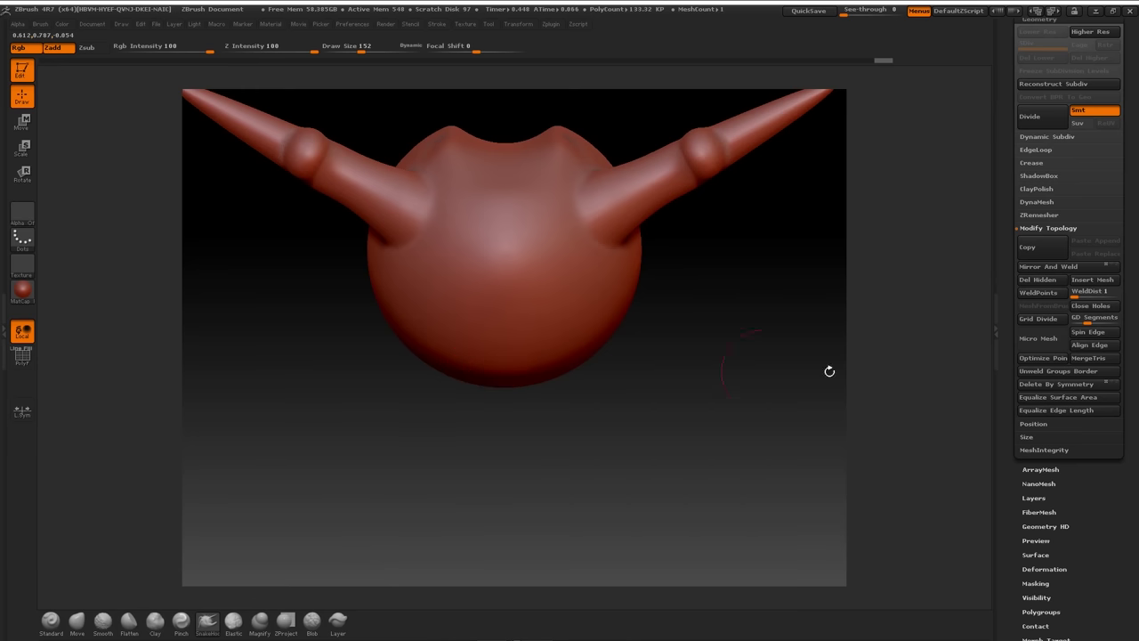
pyautogui.click(1028, 228)
pyautogui.click(1035, 216)
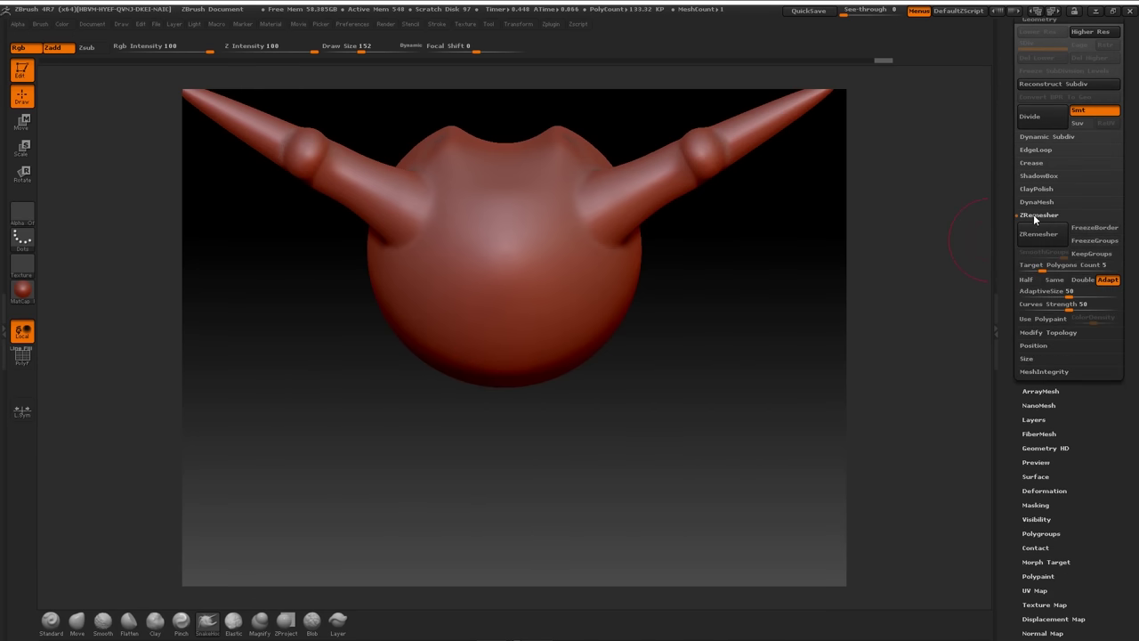
# Step: Pull long legs diagonally downward from the sphere using the Move brush at Z Intensity 34 and Draw Size 393, and remesh
pyautogui.moveTo(801, 266)
pyautogui.mouseDown()
pyautogui.moveTo(756, 264)
pyautogui.moveTo(674, 293)
pyautogui.mouseUp()
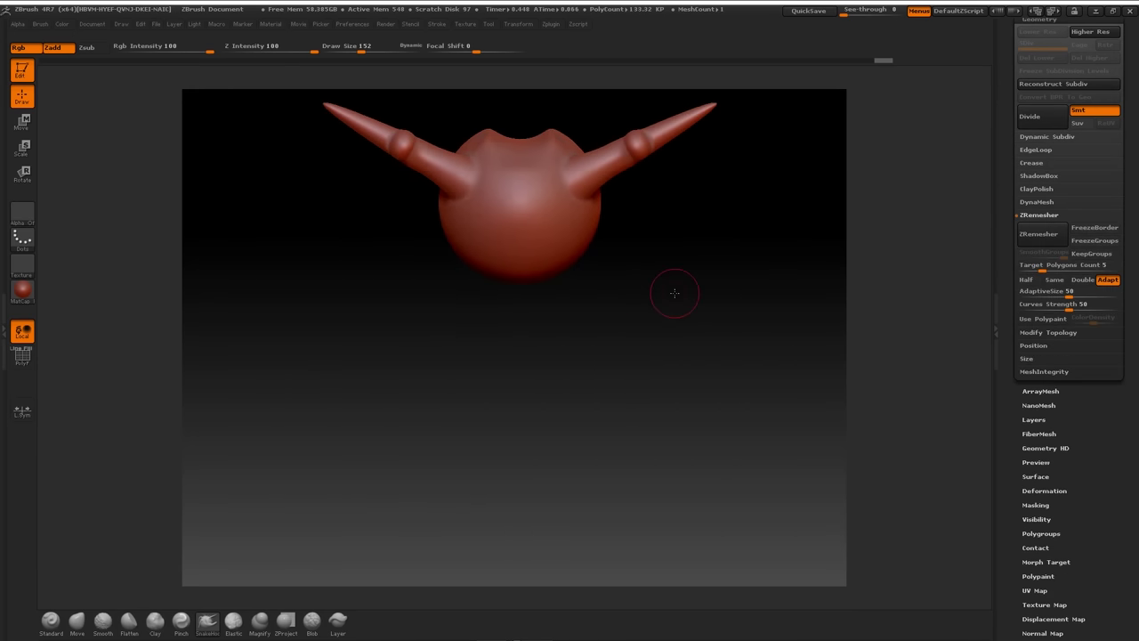
pyautogui.click(76, 620)
pyautogui.moveTo(276, 52)
pyautogui.mouseDown()
pyautogui.moveTo(303, 50)
pyautogui.moveTo(275, 50)
pyautogui.mouseUp()
pyautogui.moveTo(360, 51); pyautogui.dragTo(382, 51)
pyautogui.moveTo(468, 242)
pyautogui.mouseDown()
pyautogui.moveTo(269, 438)
pyautogui.moveTo(253, 480)
pyautogui.mouseUp()
pyautogui.keyDown('ctrl'); pyautogui.moveTo(489, 378); pyautogui.dragTo(505, 510); pyautogui.keyUp('ctrl')
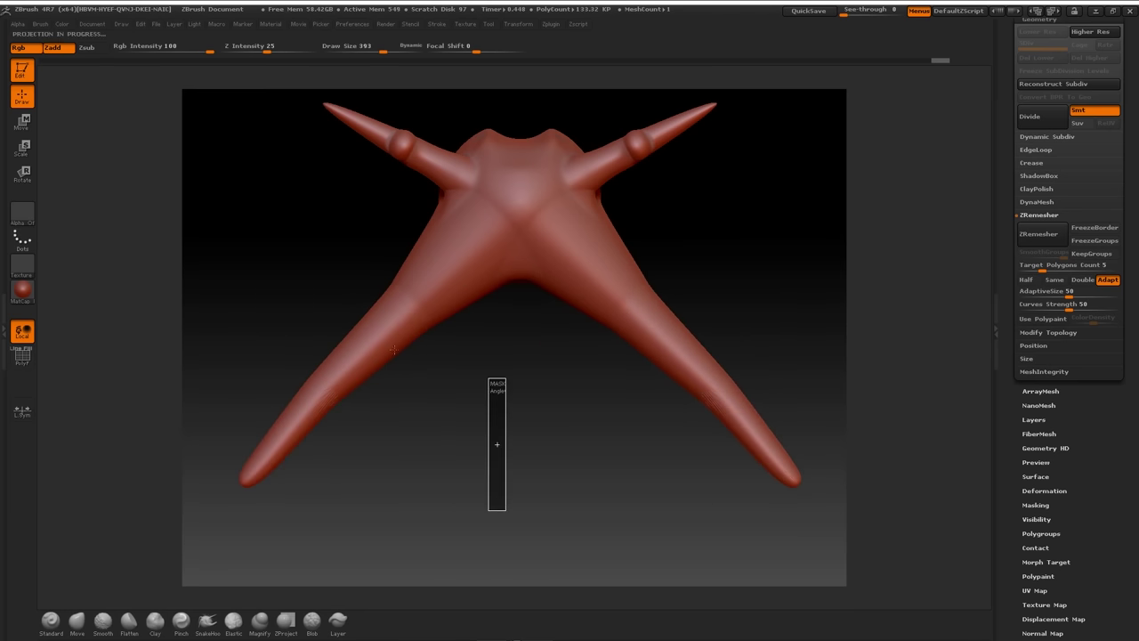
# Step: Pull a pair of arms upward and outward from the middle of the legs with the Move brush and remesh
pyautogui.moveTo(394, 292)
pyautogui.mouseDown()
pyautogui.moveTo(350, 272)
pyautogui.moveTo(219, 147)
pyautogui.mouseUp()
pyautogui.keyDown('ctrl'); pyautogui.moveTo(535, 374); pyautogui.dragTo(610, 520); pyautogui.keyUp('ctrl')
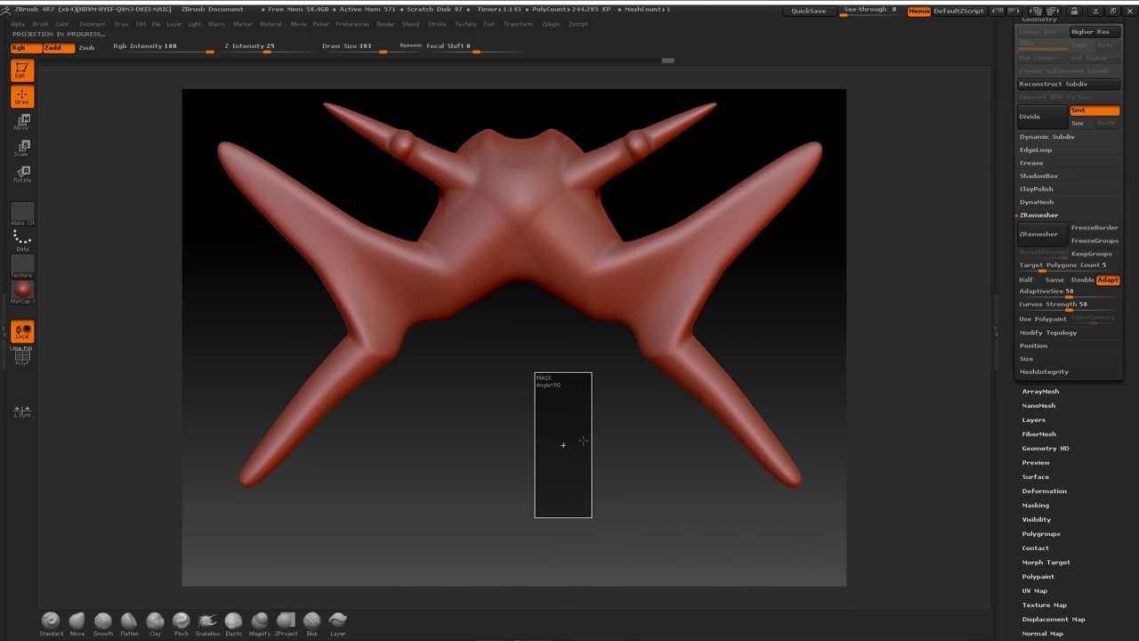
pyautogui.keyDown('alt'); pyautogui.moveTo(472, 368); pyautogui.dragTo(524, 411); pyautogui.keyUp('alt')
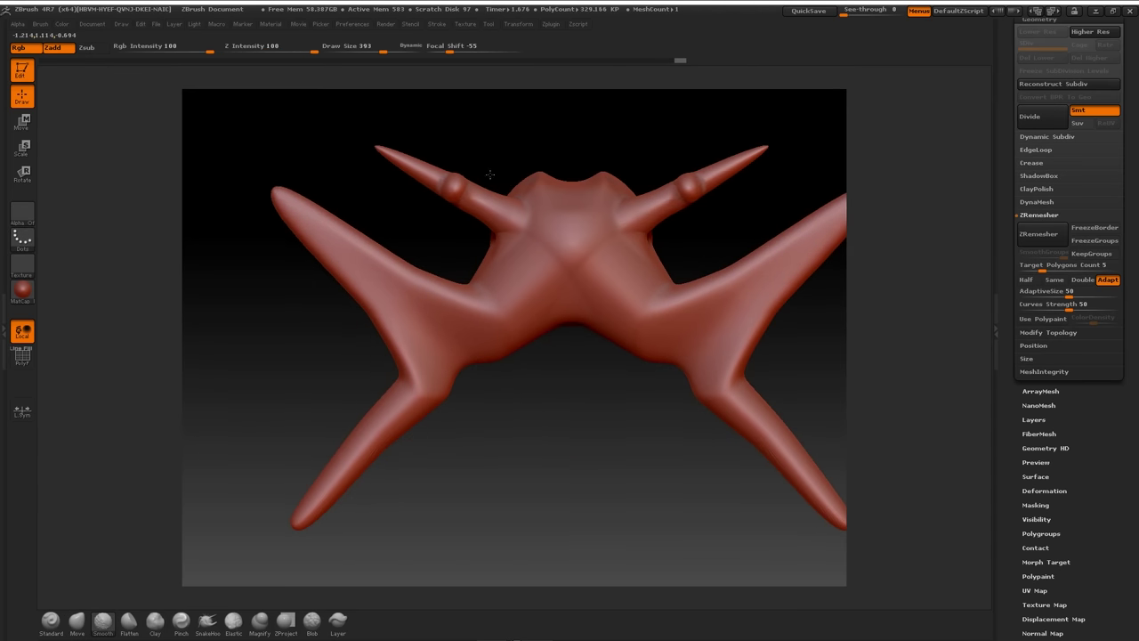
# Step: Reduce the Move brush's Draw Size to 117 for working around the small horn
pyautogui.moveTo(564, 412); pyautogui.dragTo(637, 549)
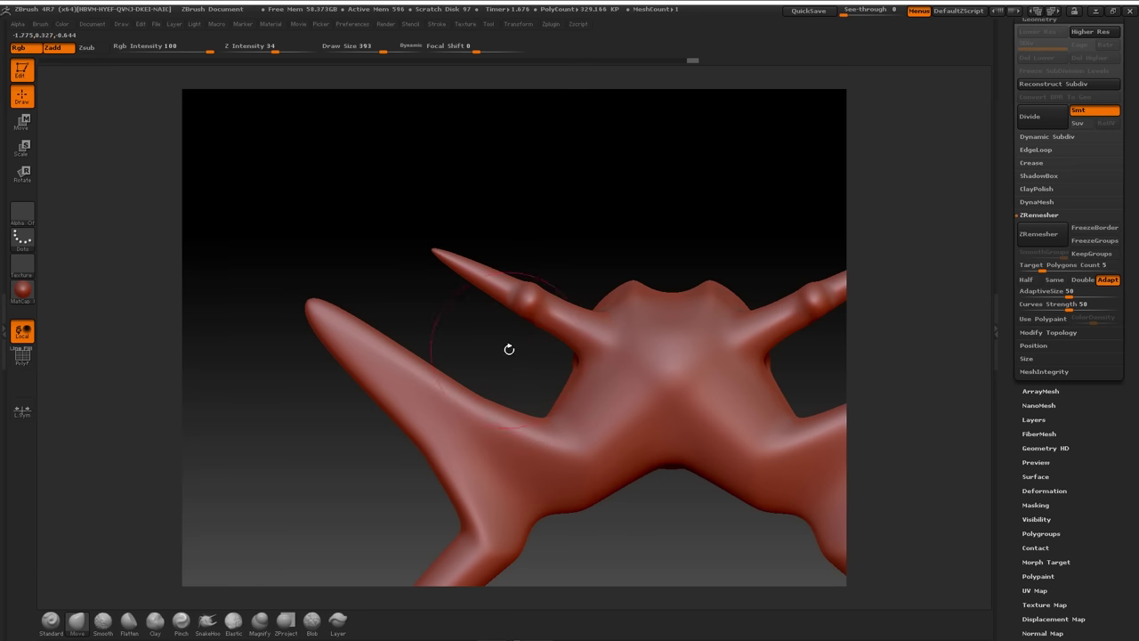
pyautogui.press('[')
pyautogui.press('[')
pyautogui.press('[')
pyautogui.press('[')
pyautogui.moveTo(617, 193)
pyautogui.mouseDown()
pyautogui.moveTo(625, 211)
pyautogui.moveTo(602, 227)
pyautogui.mouseUp()
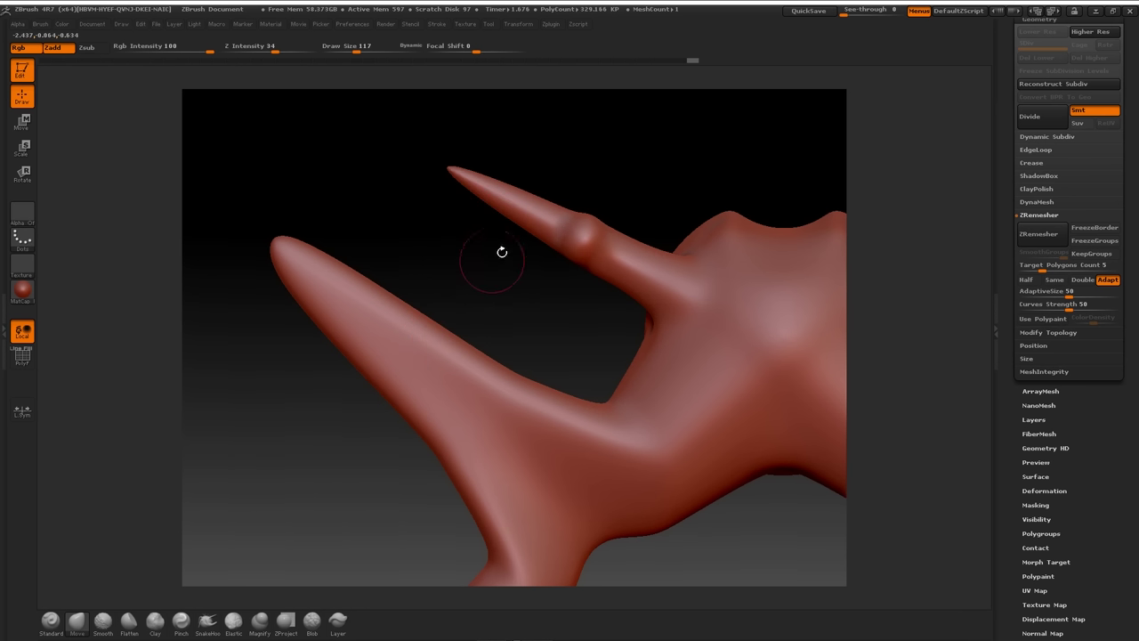
# Step: Mask a patch on the large arm, pull the horn's underside down into it with the Move brush, and remesh to fuse them
pyautogui.moveTo(432, 318)
pyautogui.keyDown('ctrl'); pyautogui.mouseDown()
pyautogui.moveTo(427, 331)
pyautogui.moveTo(453, 331)
pyautogui.mouseUp(); pyautogui.keyUp('ctrl')
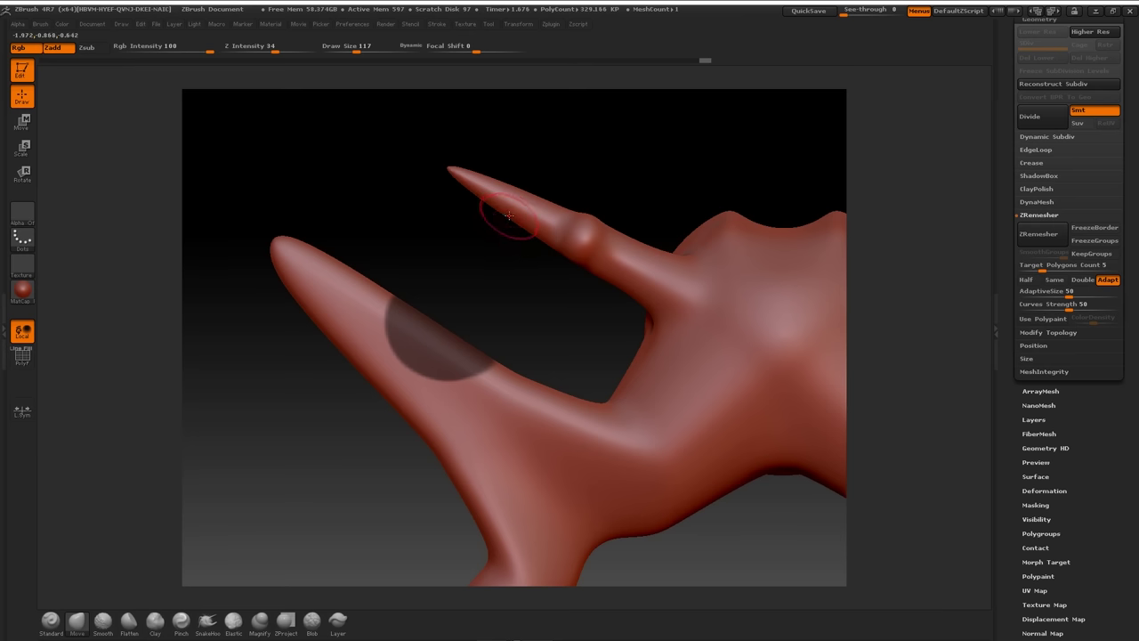
pyautogui.moveTo(512, 214)
pyautogui.mouseDown()
pyautogui.moveTo(509, 238)
pyautogui.moveTo(427, 324)
pyautogui.mouseUp()
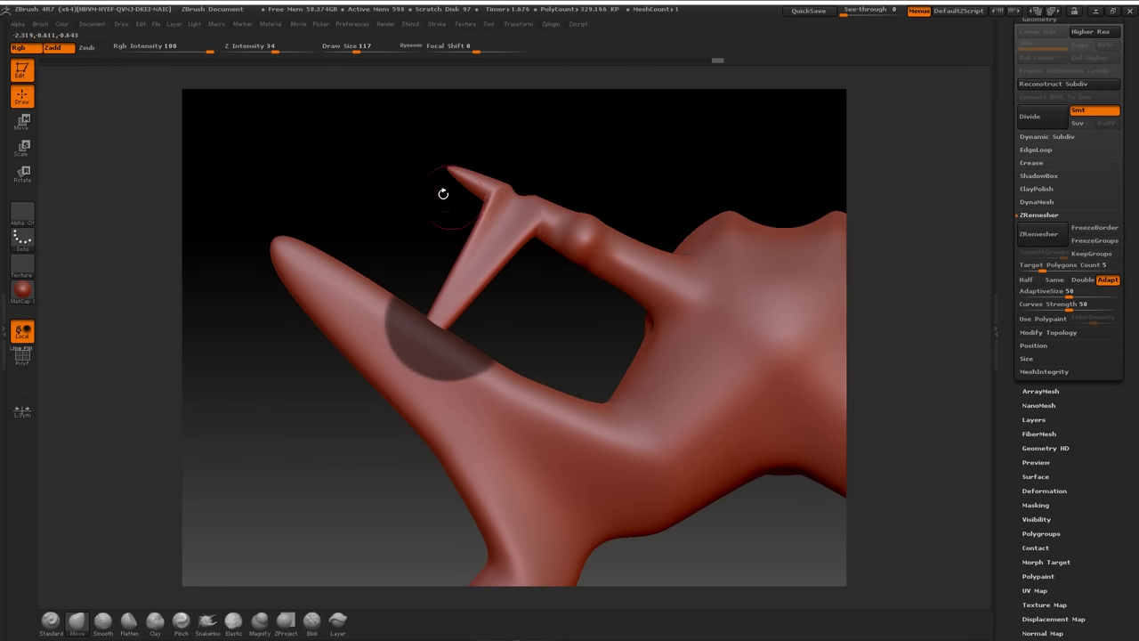
pyautogui.keyDown('ctrl'); pyautogui.click(380, 193); pyautogui.keyUp('ctrl')
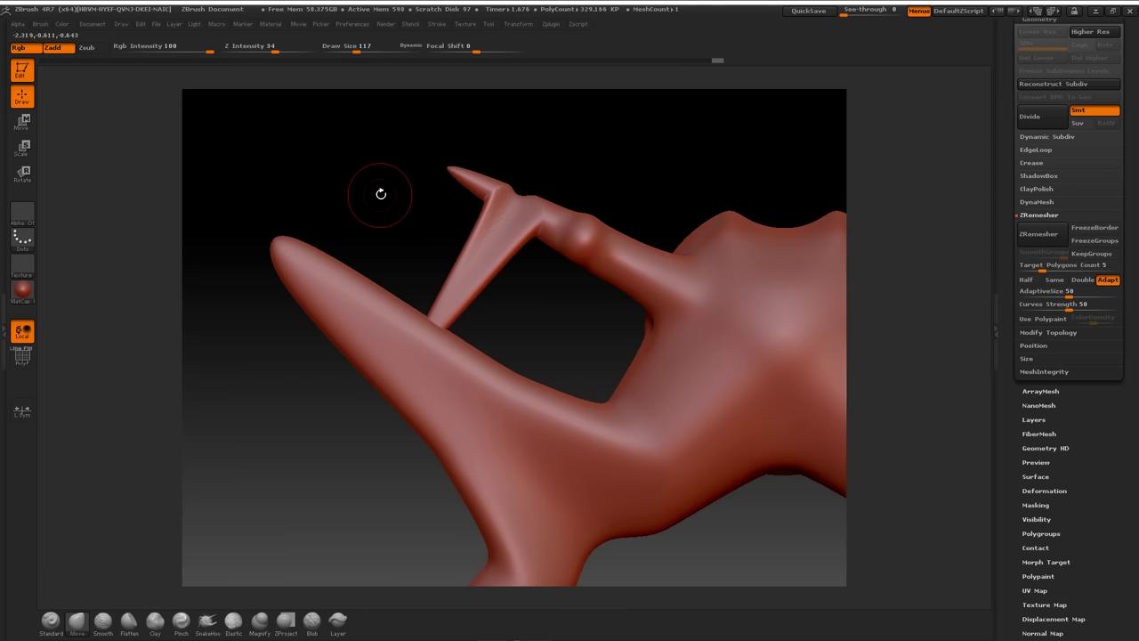
pyautogui.moveTo(597, 153); pyautogui.dragTo(676, 216)
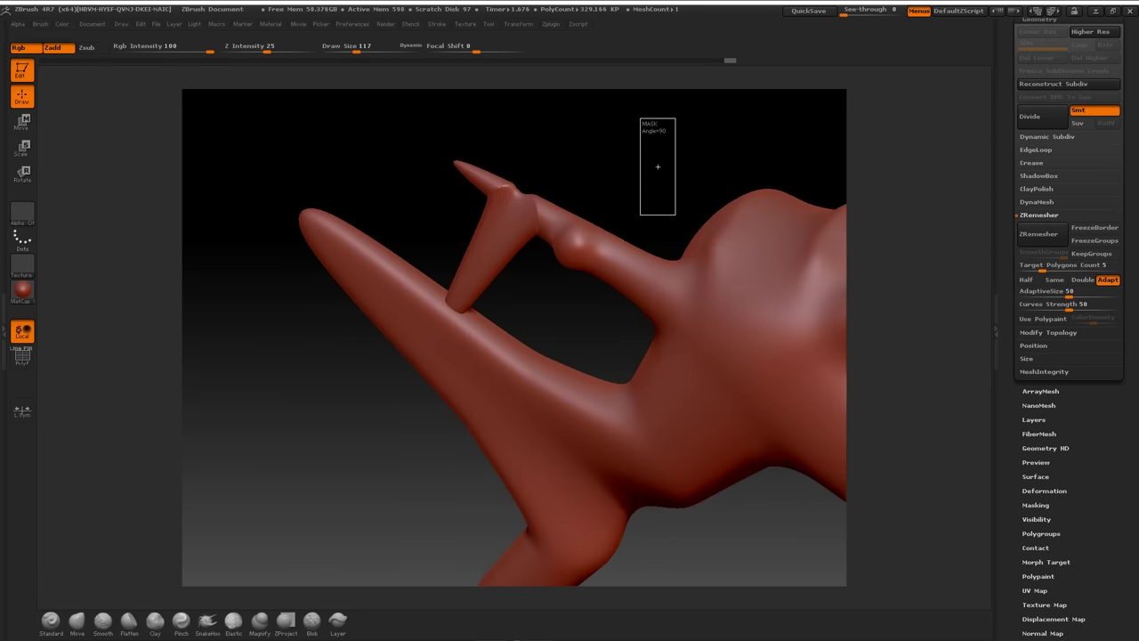
# Step: Smooth the new bridge between the horn and the arm, especially where it branches off the horn
pyautogui.press('b')
pyautogui.press('m')
pyautogui.press('v')
pyautogui.keyDown('alt'); pyautogui.moveTo(641, 177); pyautogui.dragTo(630, 284); pyautogui.keyUp('alt')
pyautogui.keyDown('shift'); pyautogui.moveTo(403, 422); pyautogui.dragTo(374, 419); pyautogui.keyUp('shift')
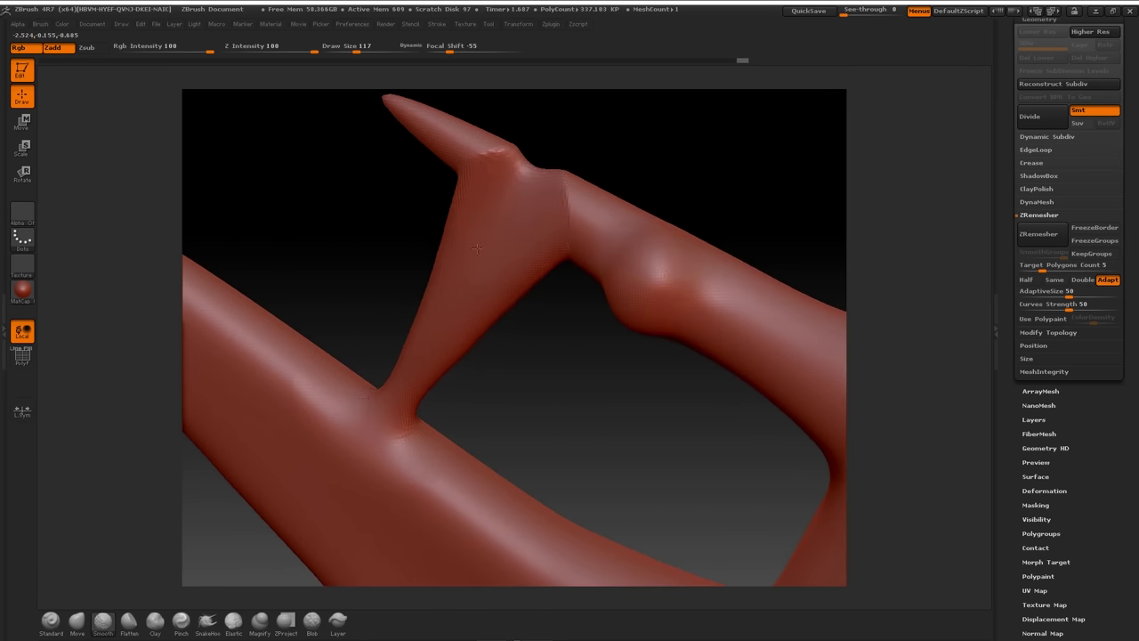
pyautogui.moveTo(502, 199)
pyautogui.keyDown('shift'); pyautogui.mouseDown()
pyautogui.moveTo(521, 162)
pyautogui.moveTo(434, 163)
pyautogui.moveTo(444, 143)
pyautogui.mouseUp(); pyautogui.keyUp('shift')
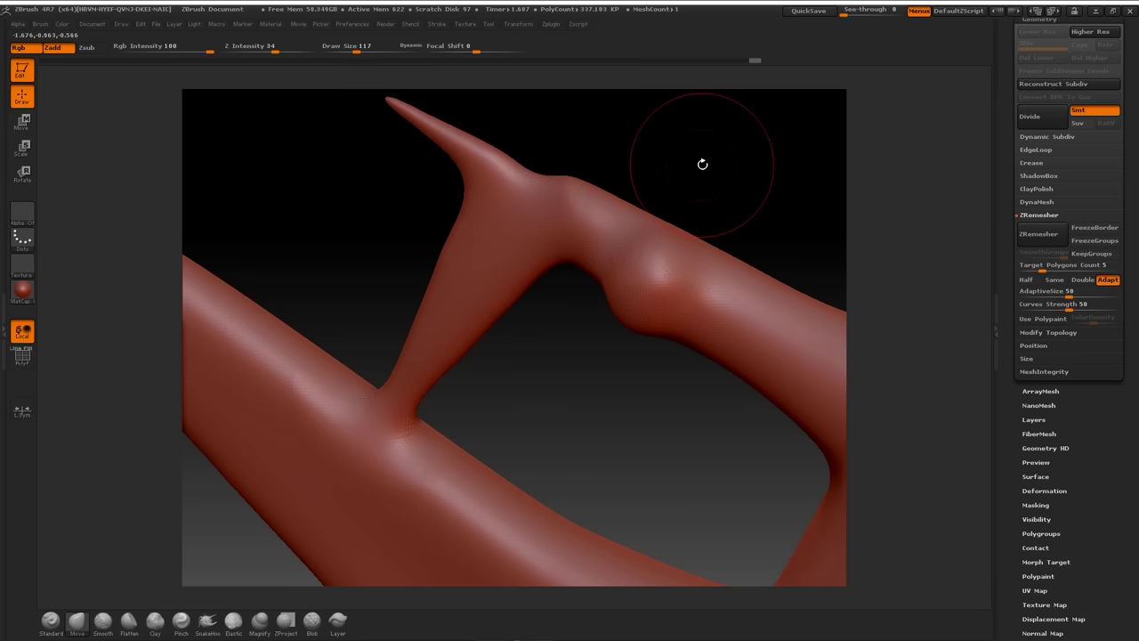
# Step: Isolate the middle section of the bridge, invert the visibility, and delete the hidden section
pyautogui.moveTo(702, 164)
pyautogui.mouseDown()
pyautogui.moveTo(712, 150)
pyautogui.moveTo(628, 234)
pyautogui.moveTo(663, 133)
pyautogui.moveTo(629, 255)
pyautogui.moveTo(562, 254)
pyautogui.moveTo(537, 226)
pyautogui.moveTo(681, 294)
pyautogui.moveTo(659, 261)
pyautogui.moveTo(610, 264)
pyautogui.moveTo(407, 379)
pyautogui.moveTo(349, 390)
pyautogui.moveTo(427, 393)
pyautogui.mouseUp()
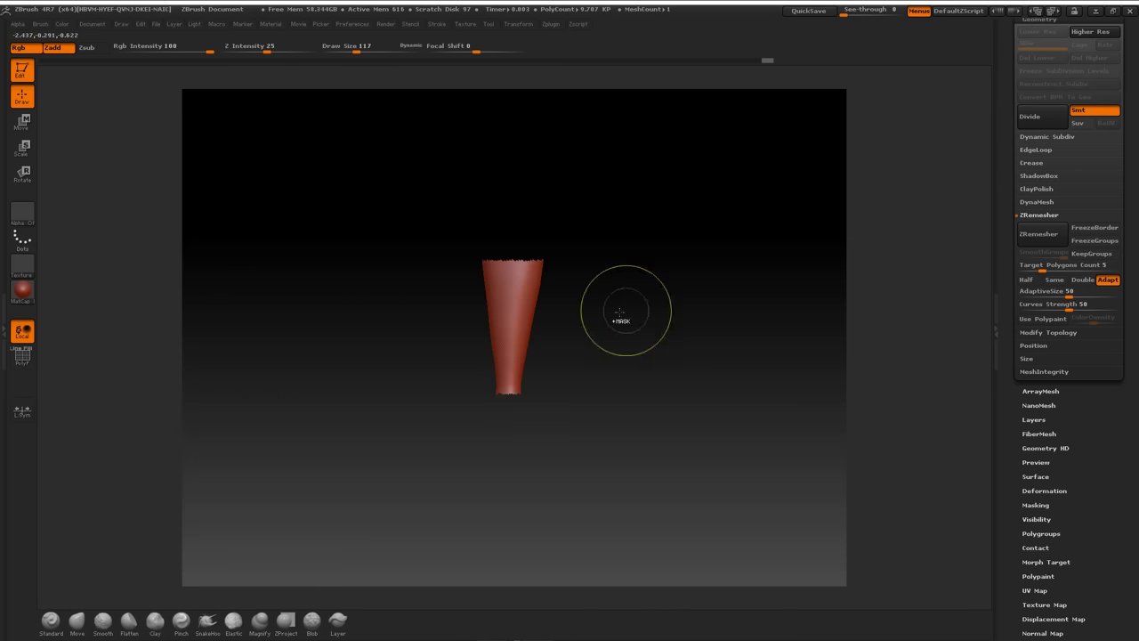
pyautogui.moveTo(569, 317)
pyautogui.keyDown('ctrl'); pyautogui.keyDown('shift'); pyautogui.mouseDown()
pyautogui.moveTo(528, 320)
pyautogui.moveTo(707, 284)
pyautogui.mouseUp(); pyautogui.keyUp('shift'); pyautogui.keyUp('ctrl')
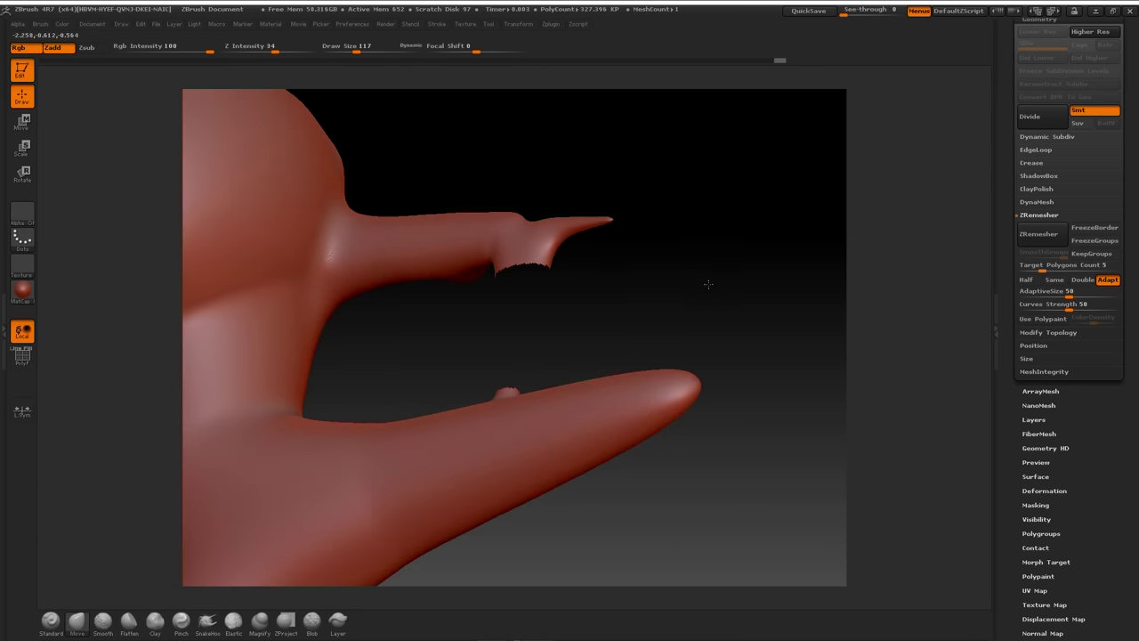
pyautogui.click(1048, 332)
pyautogui.click(1037, 279)
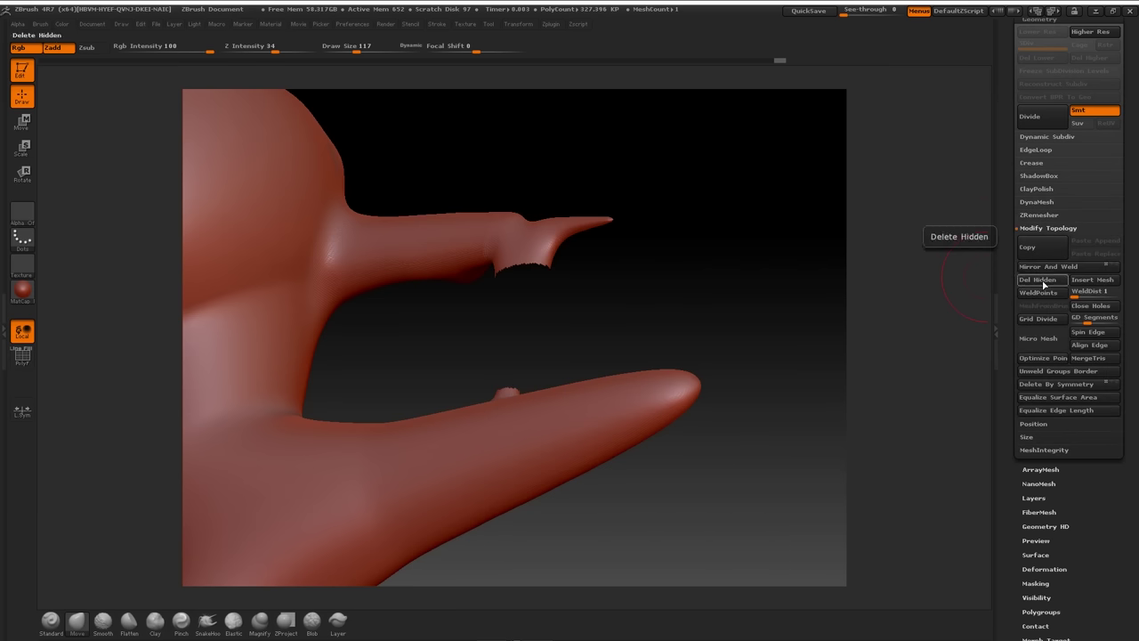
# Step: Close the holes left on the horn and the arm, then remesh and smooth the remaining stubs
pyautogui.click(1089, 305)
pyautogui.moveTo(711, 257)
pyautogui.mouseDown()
pyautogui.moveTo(673, 267)
pyautogui.moveTo(488, 254)
pyautogui.mouseUp()
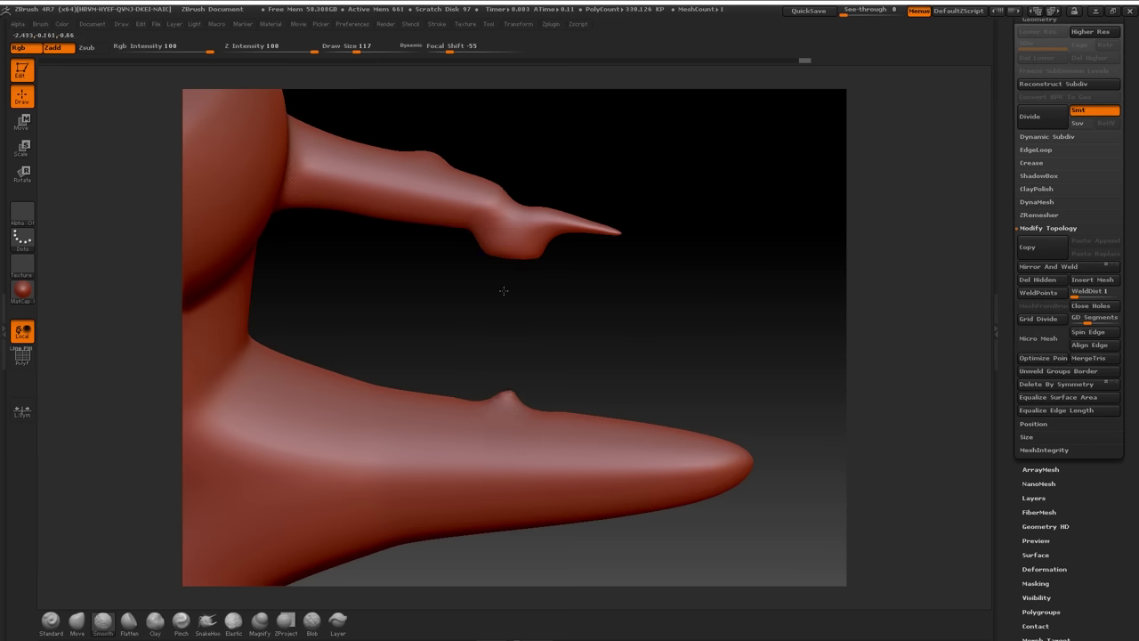
pyautogui.moveTo(557, 244)
pyautogui.mouseDown()
pyautogui.moveTo(666, 311)
pyautogui.moveTo(560, 161)
pyautogui.moveTo(661, 183)
pyautogui.moveTo(648, 184)
pyautogui.moveTo(700, 160)
pyautogui.moveTo(697, 181)
pyautogui.moveTo(664, 158)
pyautogui.moveTo(677, 141)
pyautogui.mouseUp()
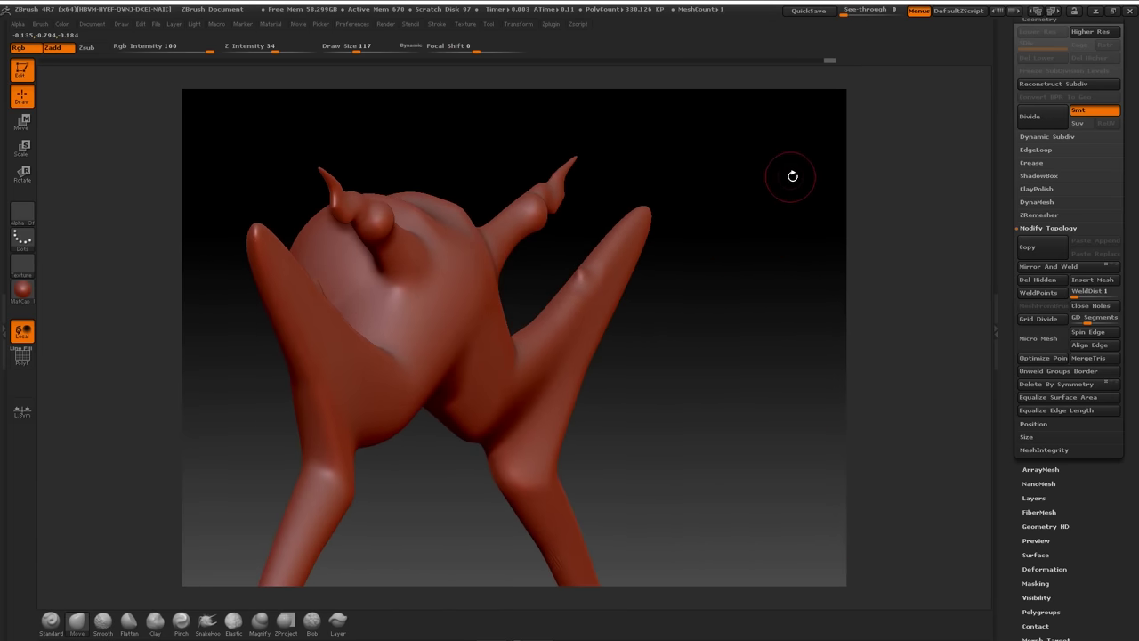
pyautogui.moveTo(792, 176)
pyautogui.mouseDown()
pyautogui.moveTo(796, 203)
pyautogui.moveTo(728, 218)
pyautogui.moveTo(644, 178)
pyautogui.moveTo(601, 137)
pyautogui.moveTo(641, 184)
pyautogui.mouseUp()
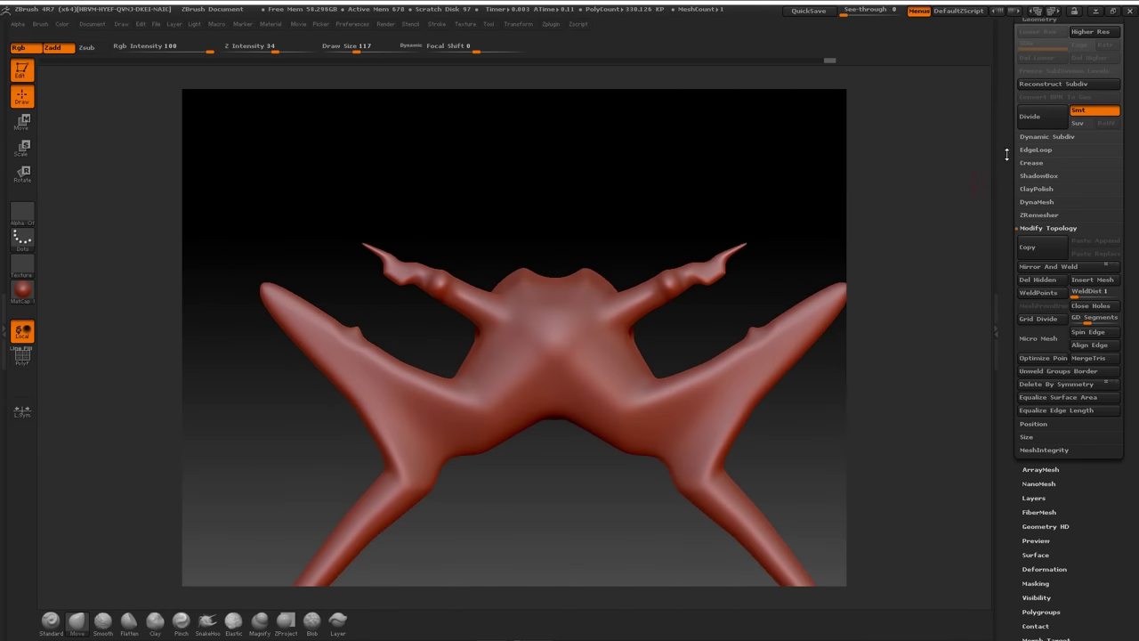
# Step: Import the Man OBJ model from the Desktop into the Cylinder3D tool and frame the figure
pyautogui.moveTo(1006, 155); pyautogui.dragTo(1003, 279)
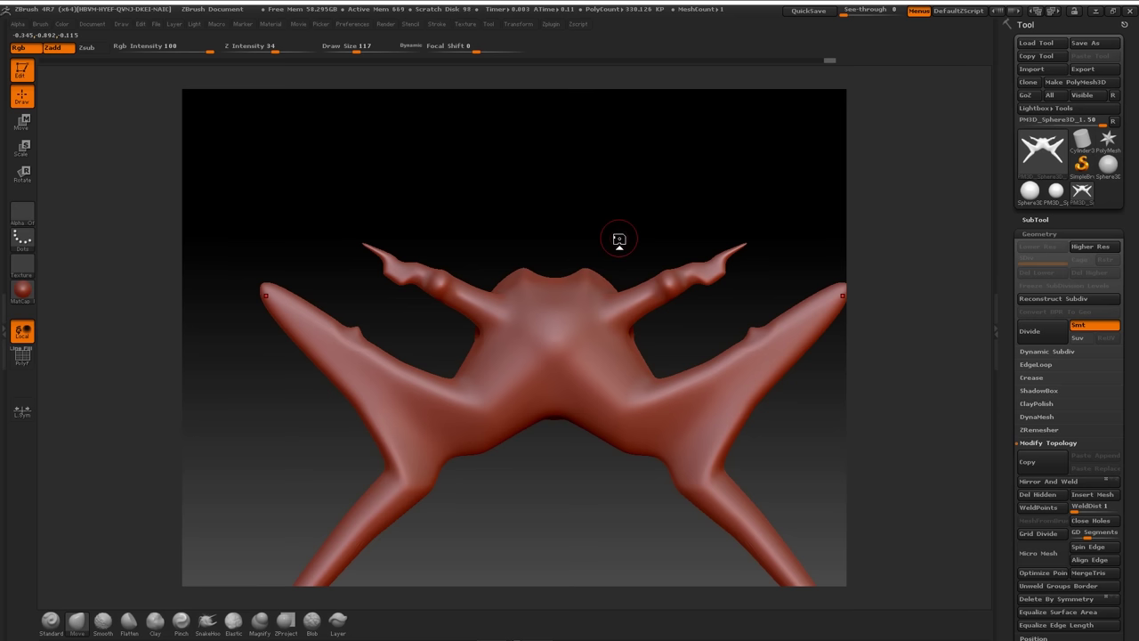
pyautogui.click(1020, 218)
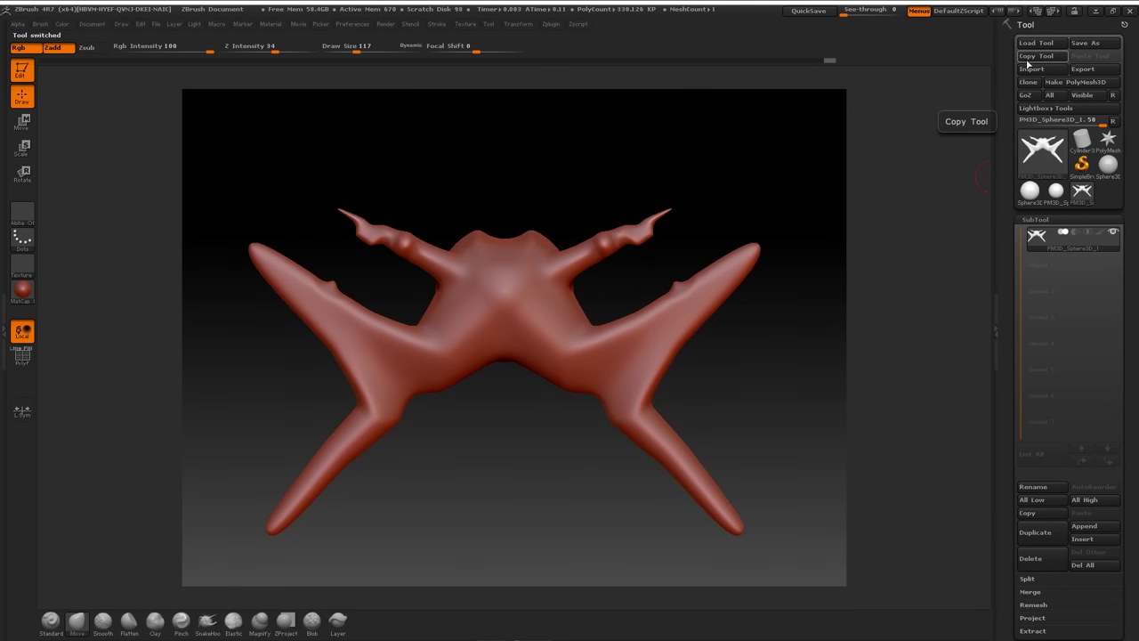
pyautogui.click(1081, 140)
pyautogui.click(1030, 70)
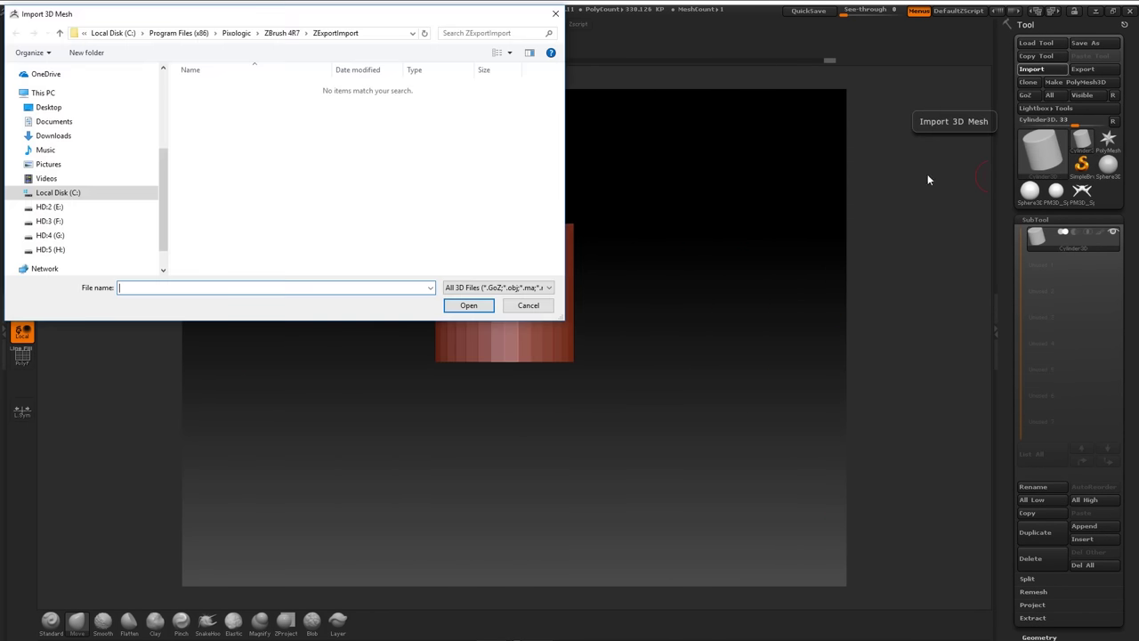
pyautogui.click(48, 107)
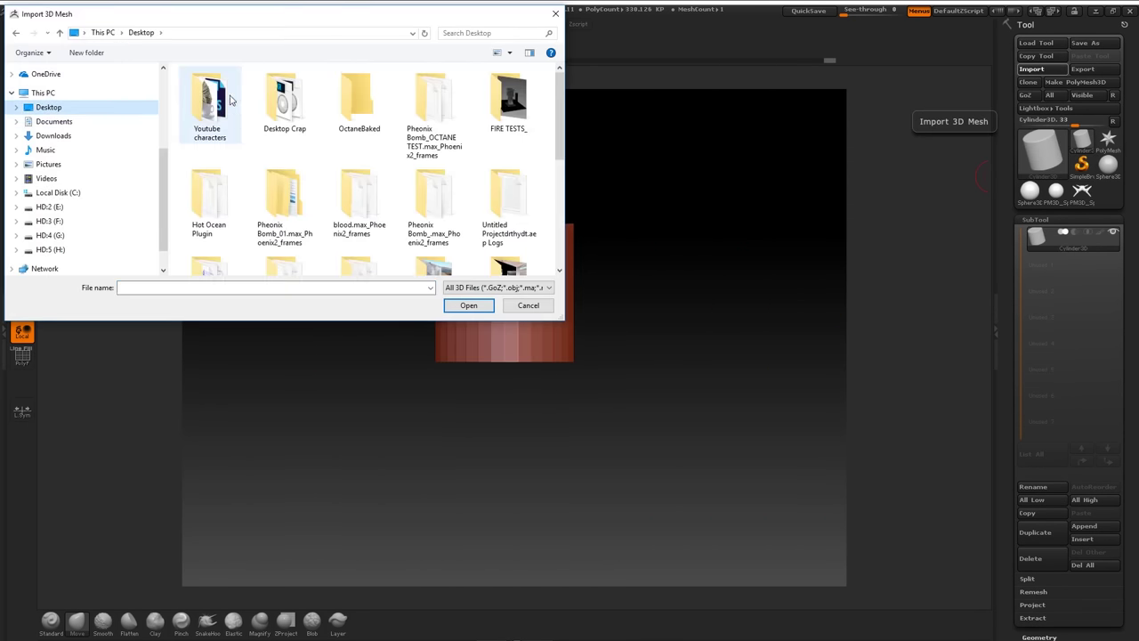
pyautogui.scroll(-3, 544, 227)
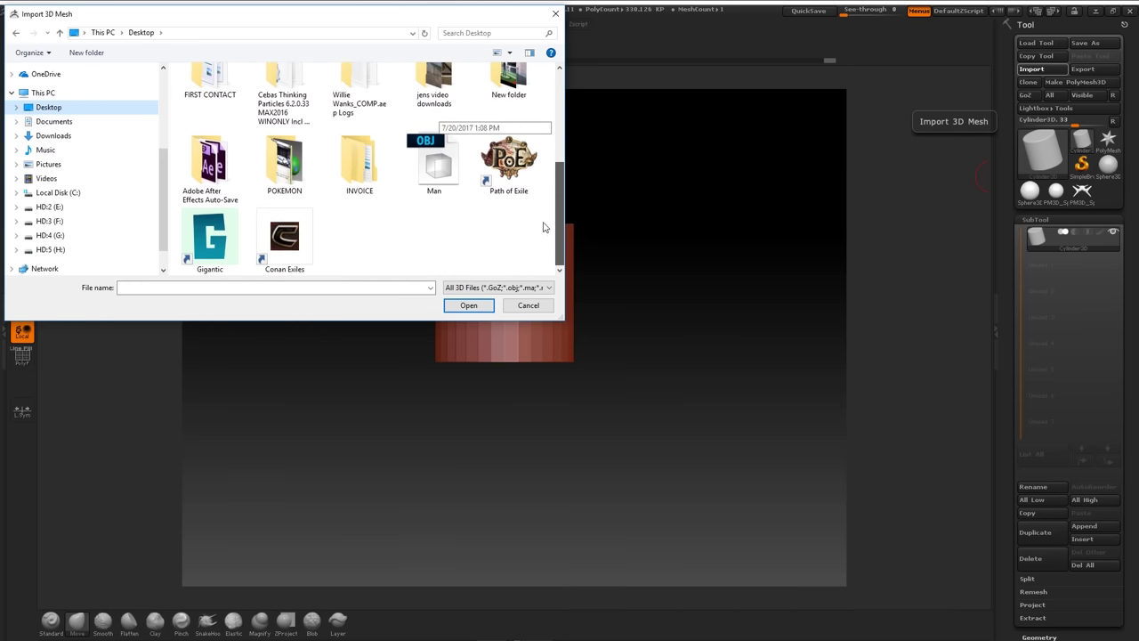
pyautogui.click(434, 165)
pyautogui.click(467, 305)
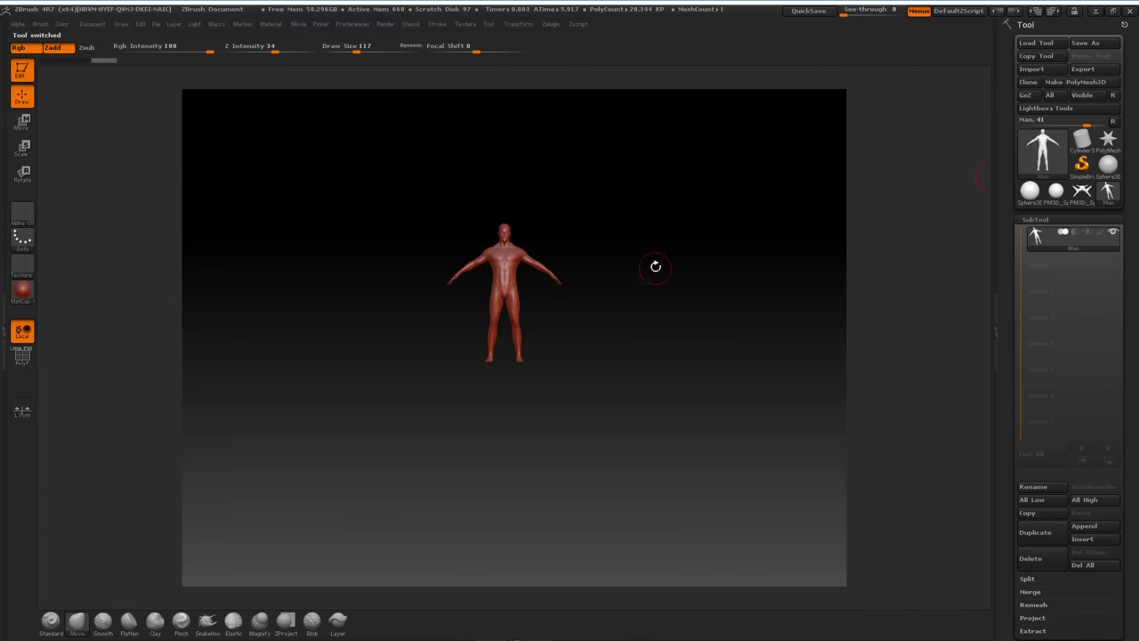
pyautogui.press('f')
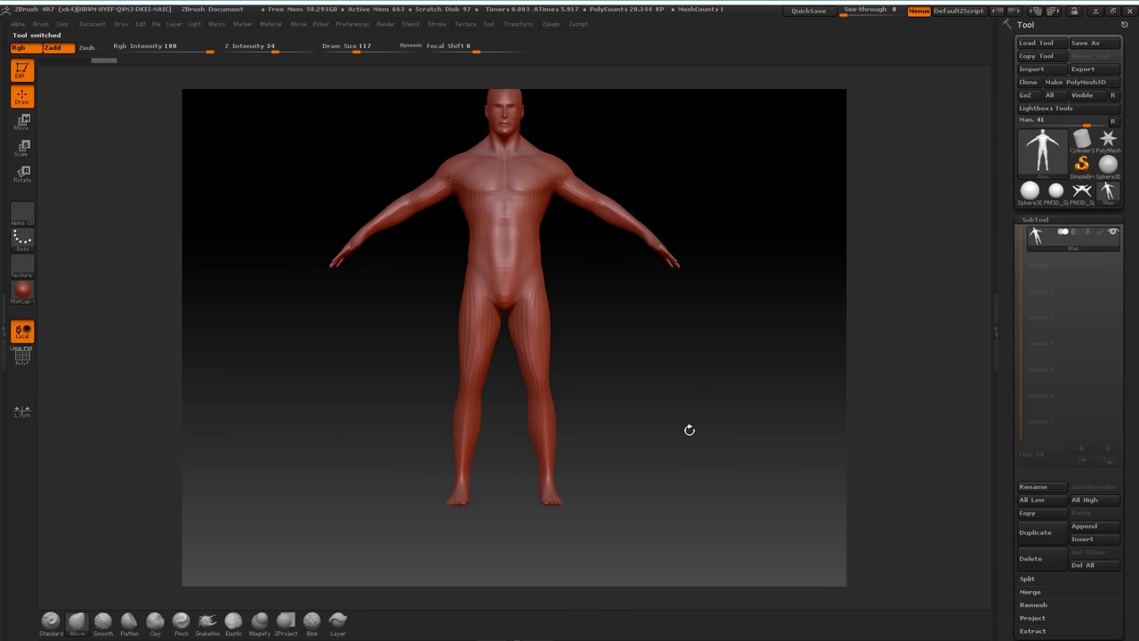
pyautogui.keyDown('alt'); pyautogui.moveTo(689, 430); pyautogui.dragTo(686, 378); pyautogui.keyUp('alt')
# Step: Switch back to the PM3D_Sphere3D_1 creature and append Man as a subtool
pyautogui.click(1081, 193)
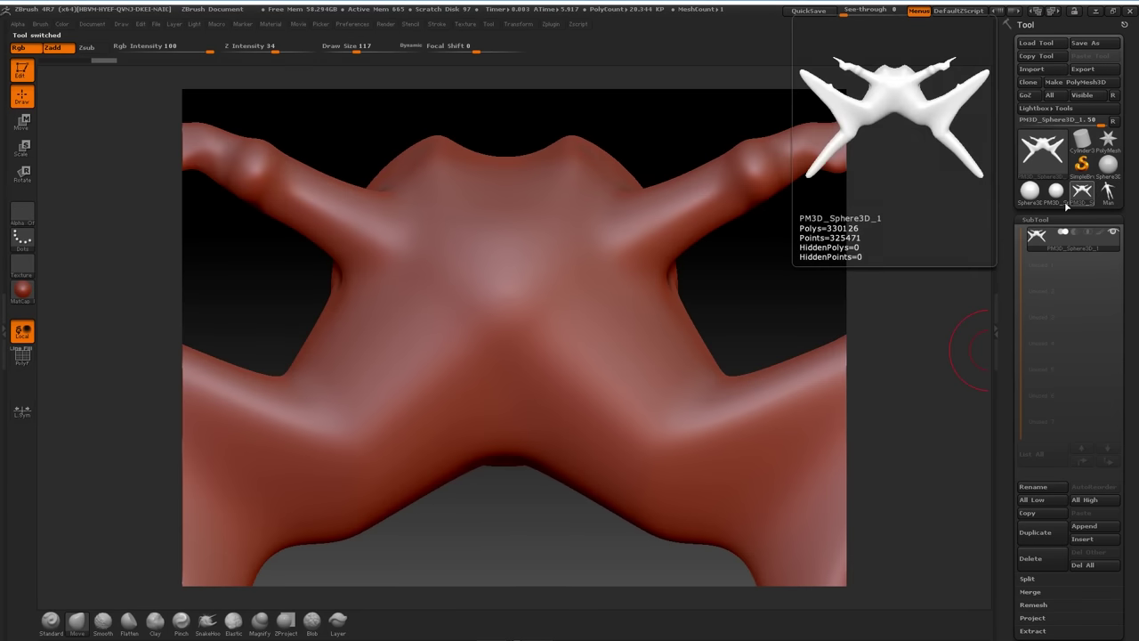
pyautogui.moveTo(738, 285); pyautogui.dragTo(880, 271)
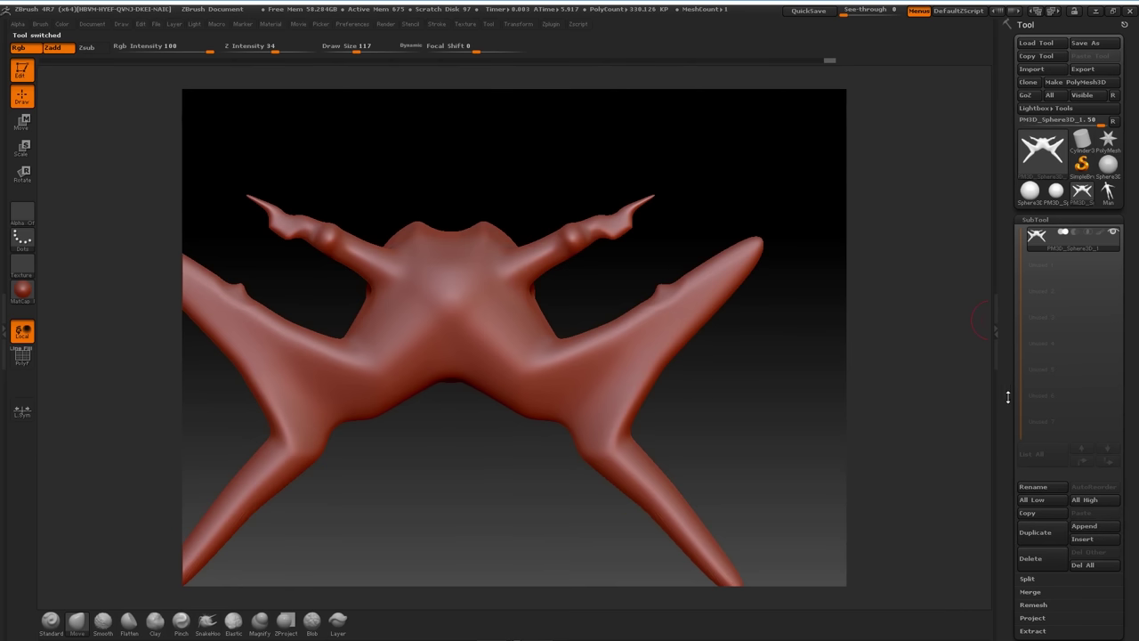
pyautogui.click(1087, 527)
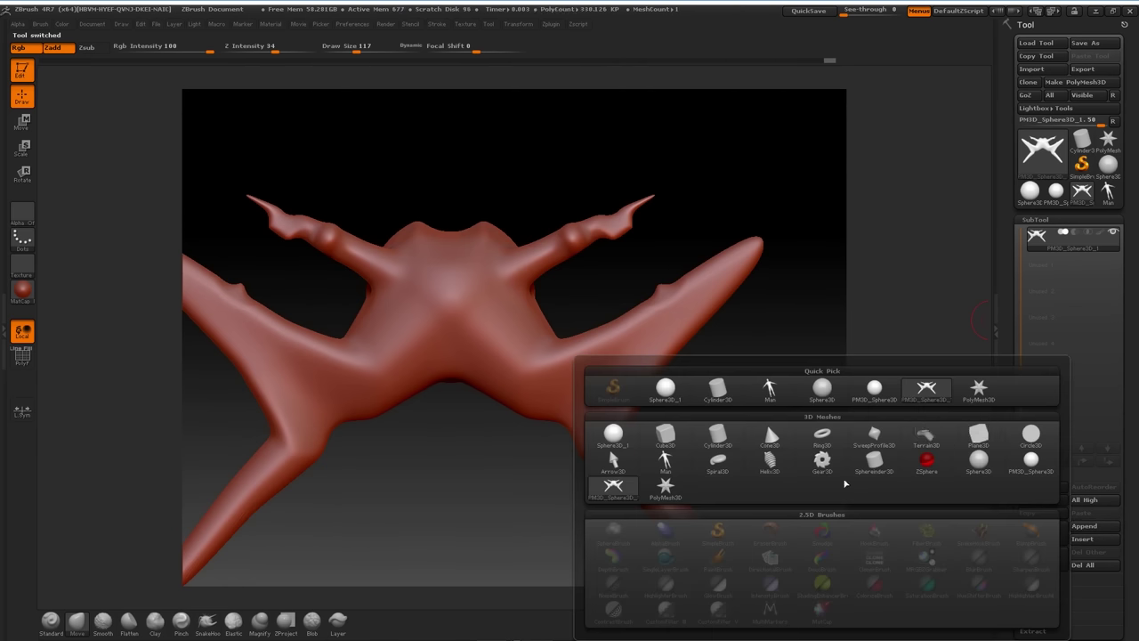
pyautogui.click(765, 421)
# Step: Raise the Man subtool with the Offset deformation on the Y axis until his torso stands out of the creature's top
pyautogui.moveTo(757, 389); pyautogui.dragTo(752, 273)
pyautogui.moveTo(1004, 333); pyautogui.dragTo(1010, 231)
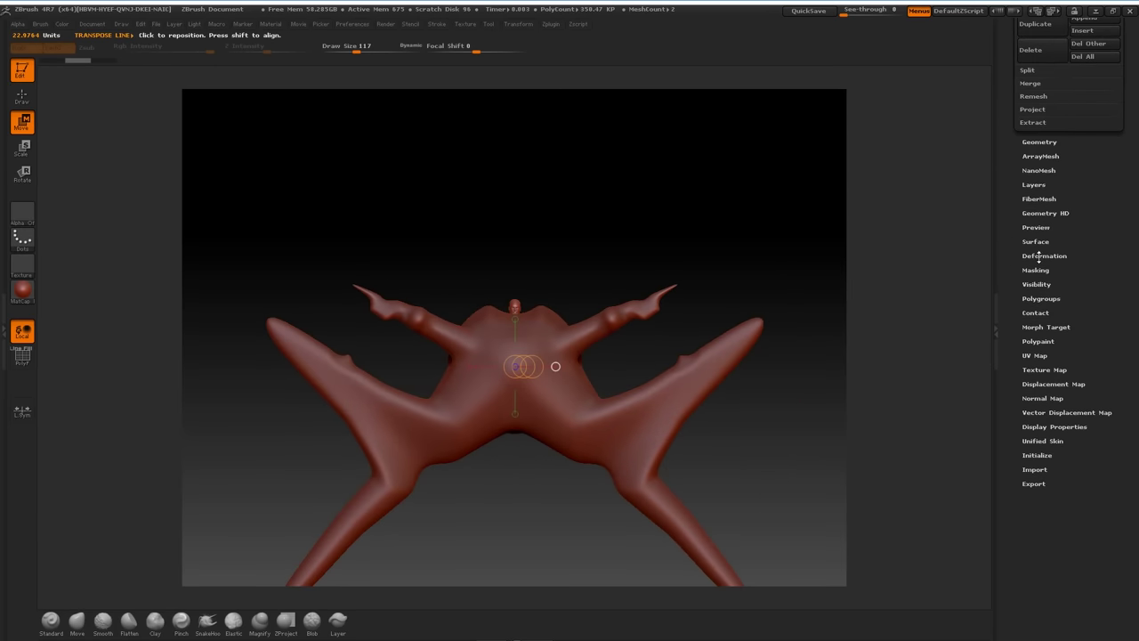
pyautogui.click(1037, 257)
pyautogui.scroll(3, 1085, 335)
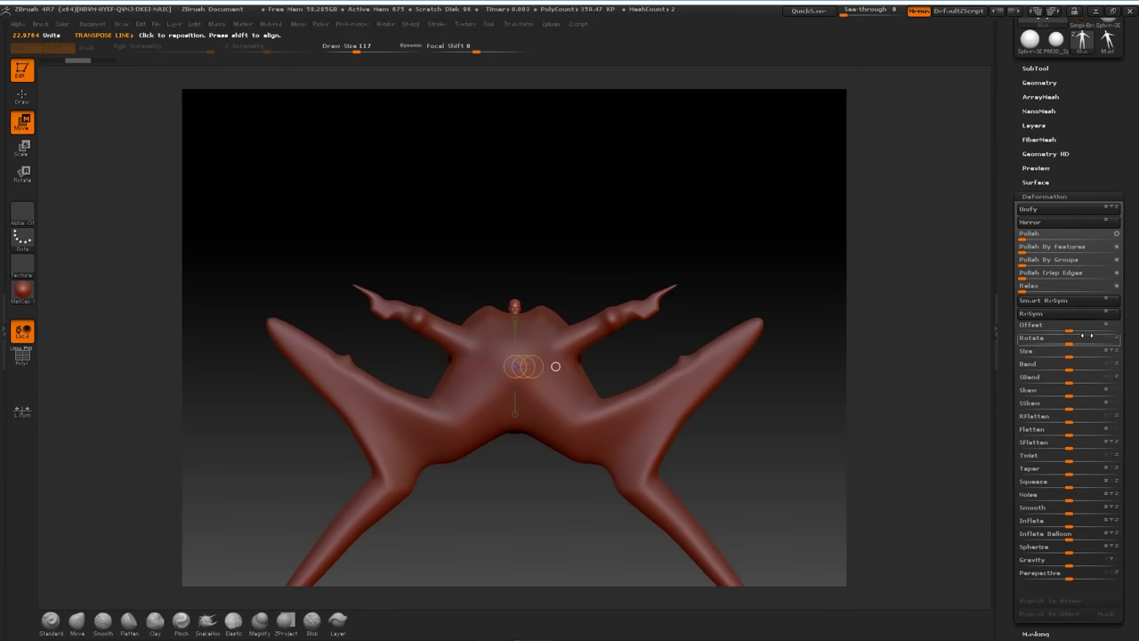
pyautogui.moveTo(1070, 330); pyautogui.dragTo(1029, 325)
pyautogui.hotkey('ctrl', 'z')
pyautogui.keyDown('alt'); pyautogui.moveTo(753, 197); pyautogui.dragTo(191, 139); pyautogui.keyUp('alt')
pyautogui.click(17, 99)
pyautogui.moveTo(663, 206)
pyautogui.mouseDown()
pyautogui.moveTo(795, 152)
pyautogui.moveTo(758, 235)
pyautogui.mouseUp()
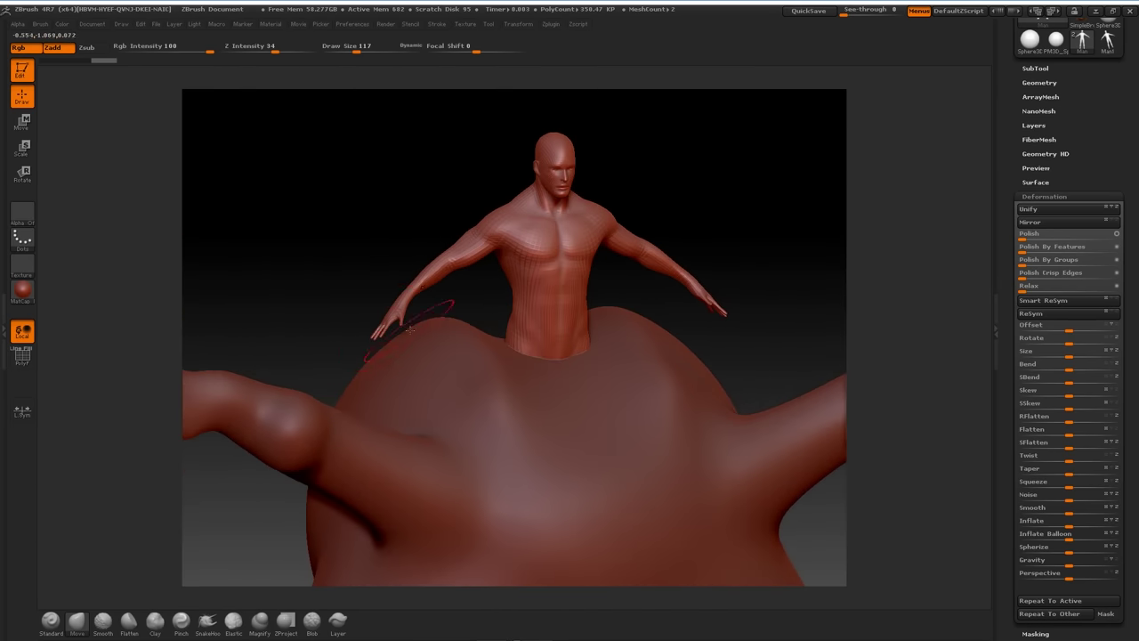
pyautogui.moveTo(410, 328); pyautogui.dragTo(351, 260)
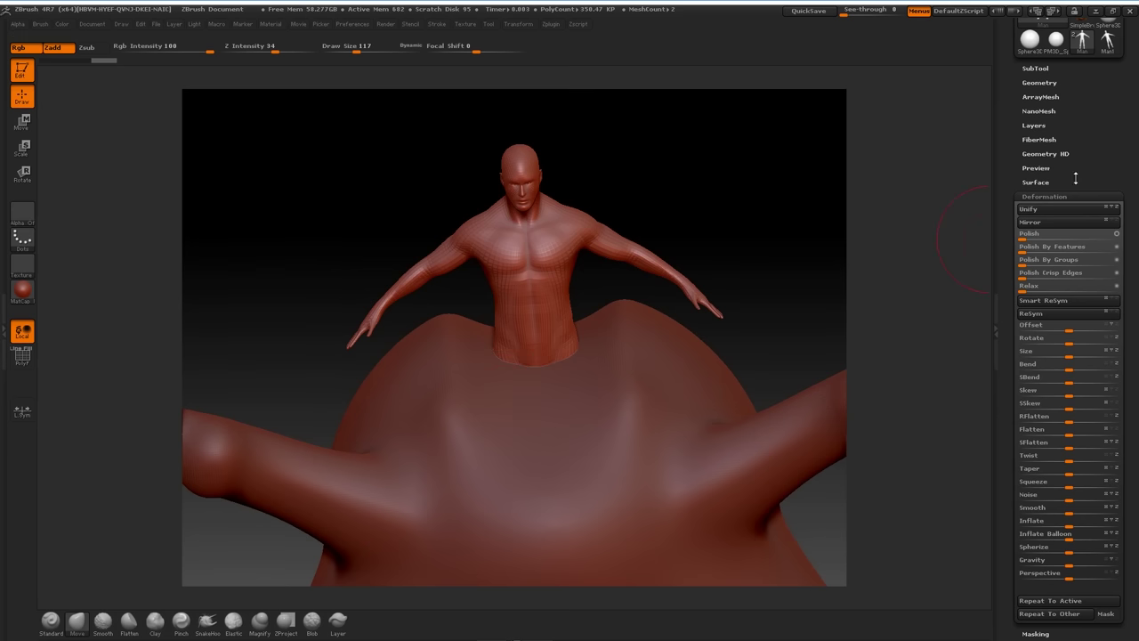
# Step: Select the PM3D_Sphere3D_1 subtool and merge it down with the Man subtool
pyautogui.moveTo(1006, 158); pyautogui.dragTo(1006, 197)
pyautogui.click(1040, 166)
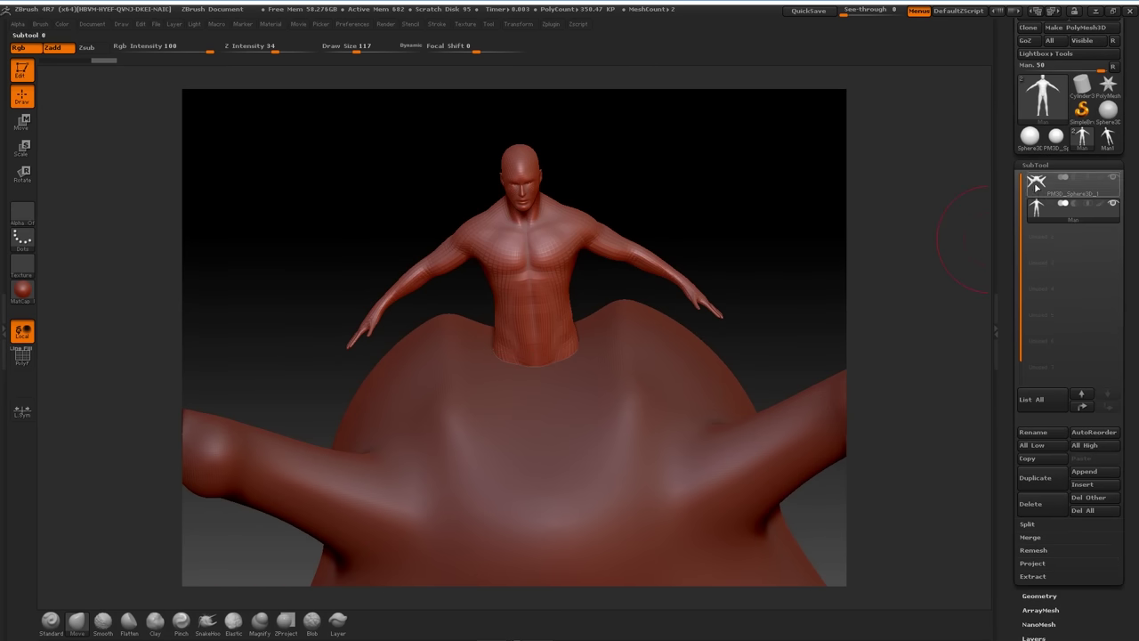
pyautogui.click(1037, 184)
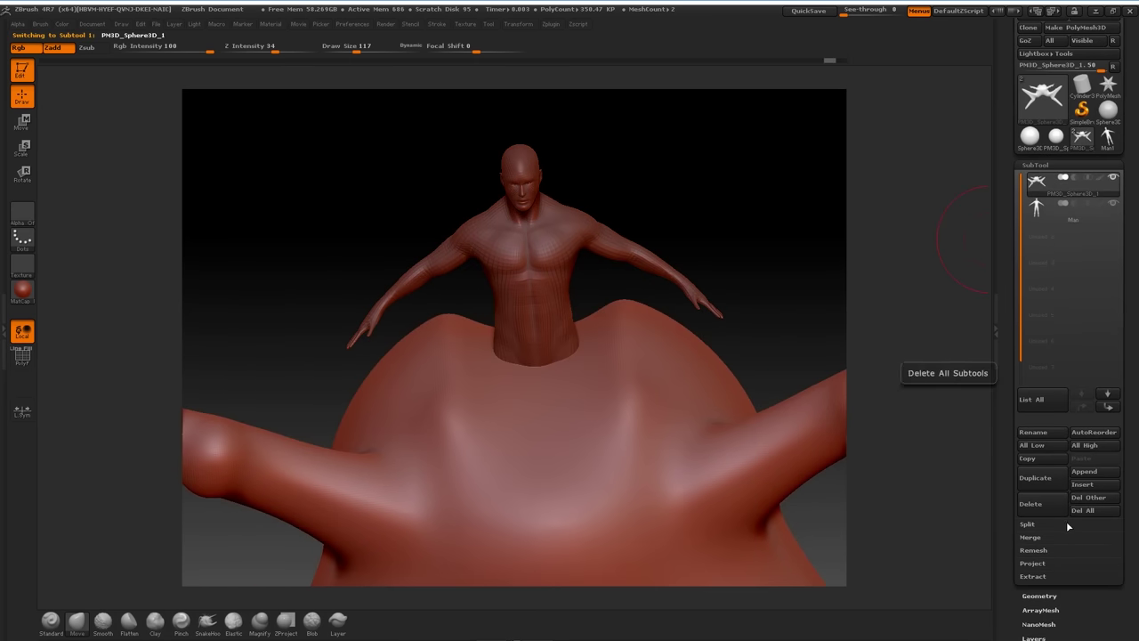
pyautogui.click(1036, 538)
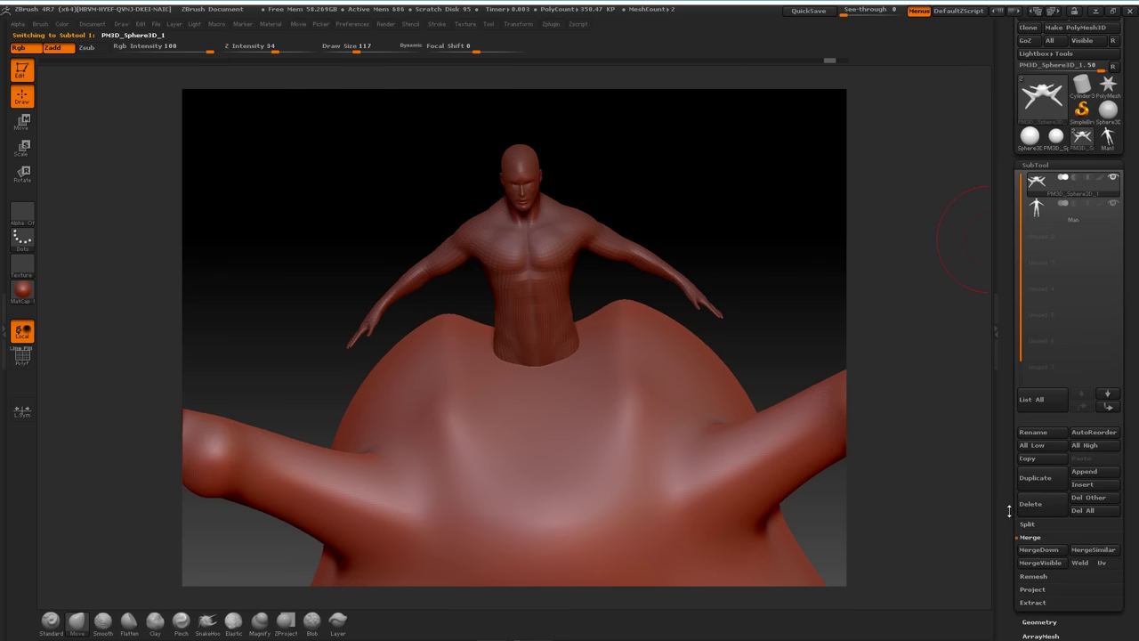
pyautogui.moveTo(1011, 513); pyautogui.dragTo(1015, 269)
pyautogui.click(1039, 305)
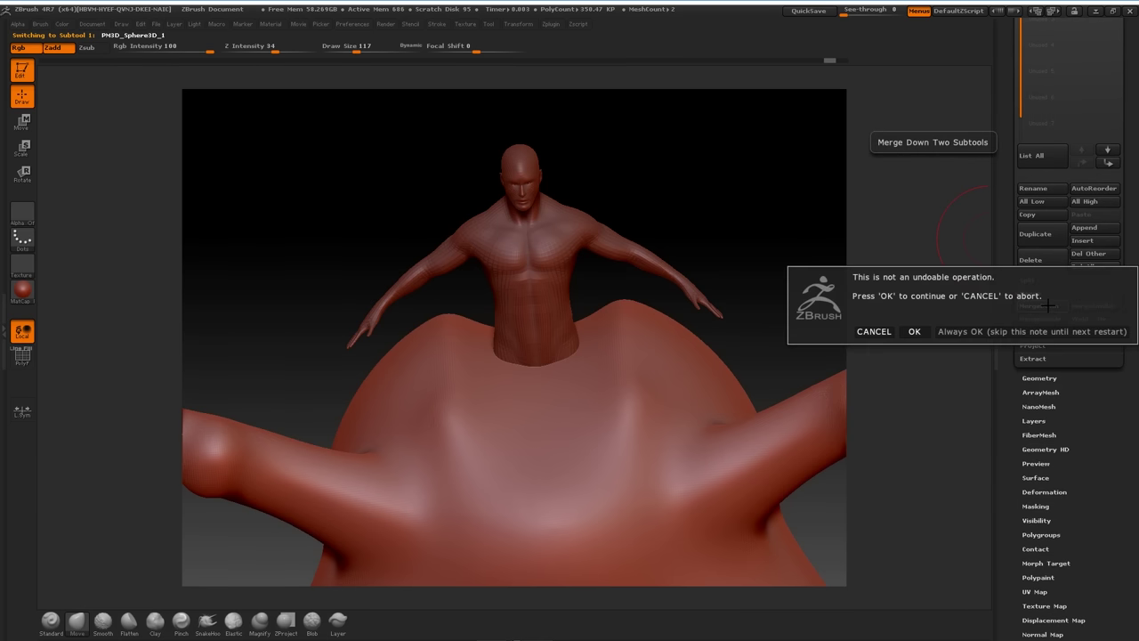
pyautogui.click(914, 332)
# Step: Remesh the merged model and inspect the man's torso, face and waist seam
pyautogui.moveTo(792, 258)
pyautogui.mouseDown()
pyautogui.moveTo(774, 252)
pyautogui.moveTo(790, 246)
pyautogui.mouseUp()
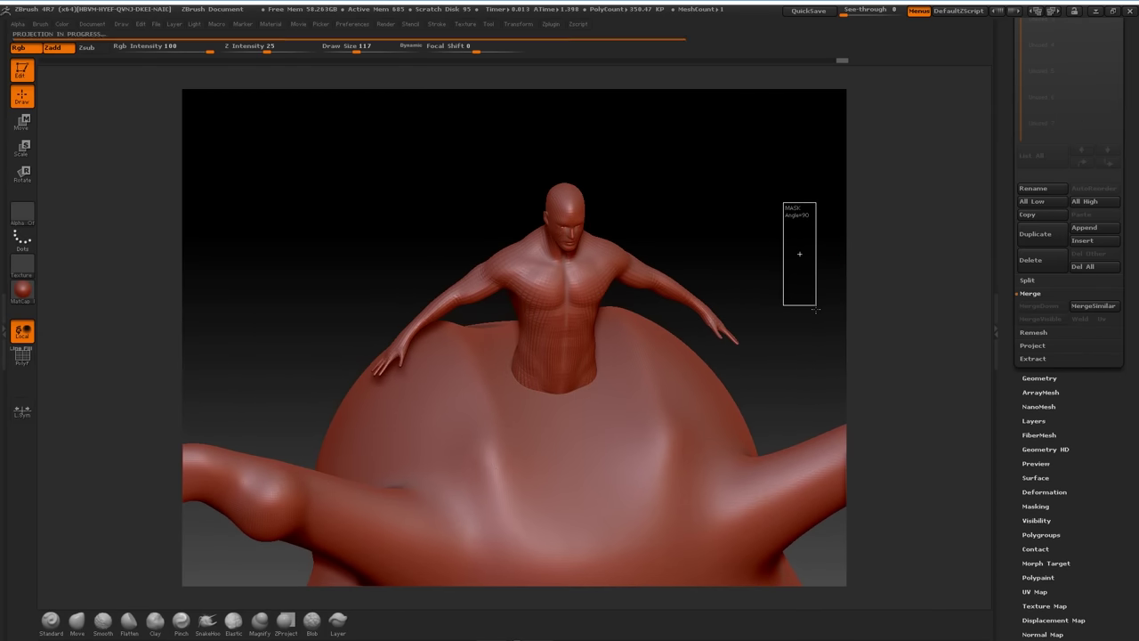
pyautogui.moveTo(805, 238)
pyautogui.keyDown('alt'); pyautogui.mouseDown()
pyautogui.moveTo(822, 195)
pyautogui.moveTo(796, 45)
pyautogui.mouseUp(); pyautogui.keyUp('alt')
pyautogui.moveTo(796, 45)
pyautogui.keyDown('alt'); pyautogui.mouseDown()
pyautogui.moveTo(801, 206)
pyautogui.moveTo(783, 178)
pyautogui.moveTo(781, 211)
pyautogui.moveTo(783, 196)
pyautogui.mouseUp(); pyautogui.keyUp('alt')
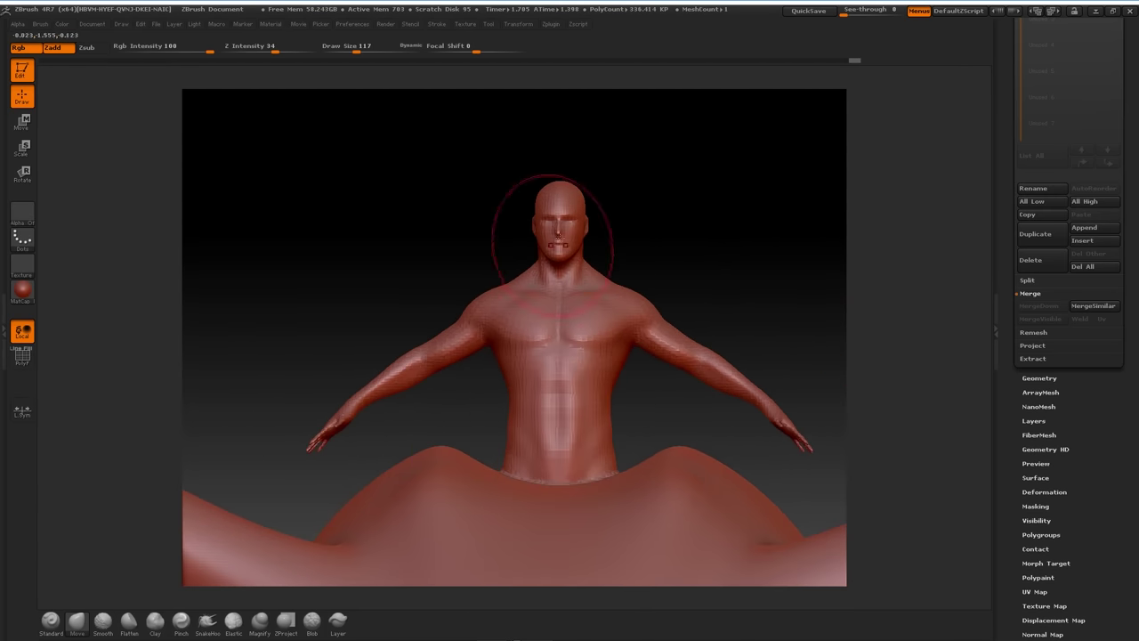
pyautogui.moveTo(754, 237)
pyautogui.keyDown('alt'); pyautogui.mouseDown()
pyautogui.moveTo(773, 282)
pyautogui.moveTo(747, 267)
pyautogui.mouseUp(); pyautogui.keyUp('alt')
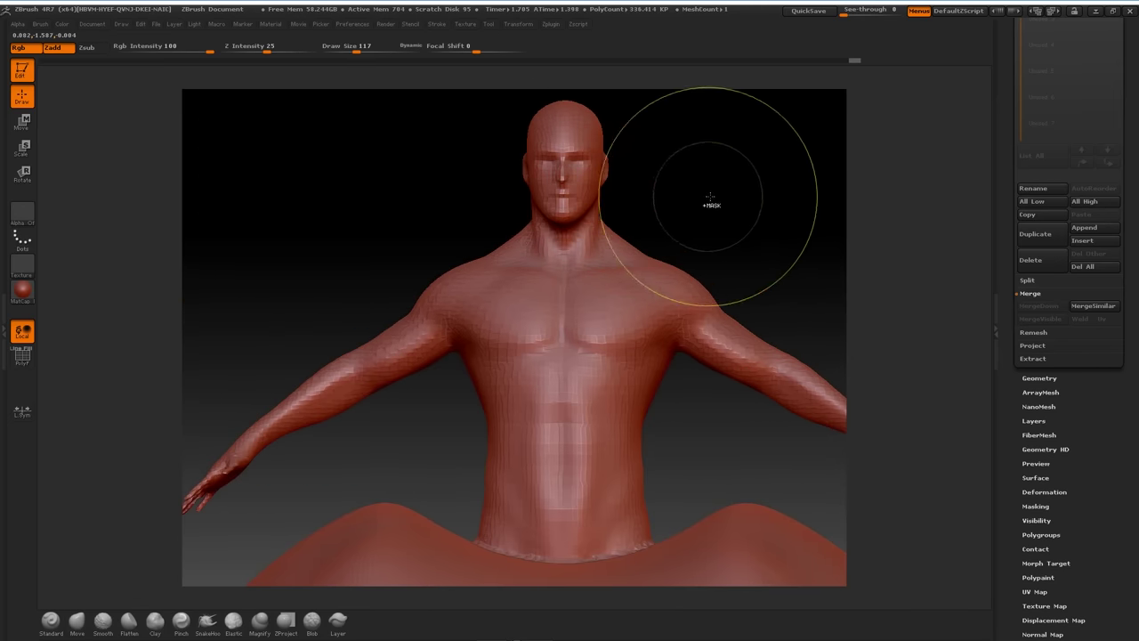
# Step: Undo the remesh to inspect the man's original torso and head detail, and remesh the merged model again
pyautogui.moveTo(745, 222); pyautogui.dragTo(749, 194)
pyautogui.moveTo(670, 183)
pyautogui.keyDown('alt'); pyautogui.mouseDown()
pyautogui.moveTo(689, 240)
pyautogui.moveTo(723, 639)
pyautogui.mouseUp(); pyautogui.keyUp('alt')
pyautogui.keyDown('alt'); pyautogui.moveTo(747, 285); pyautogui.dragTo(910, 167); pyautogui.keyUp('alt')
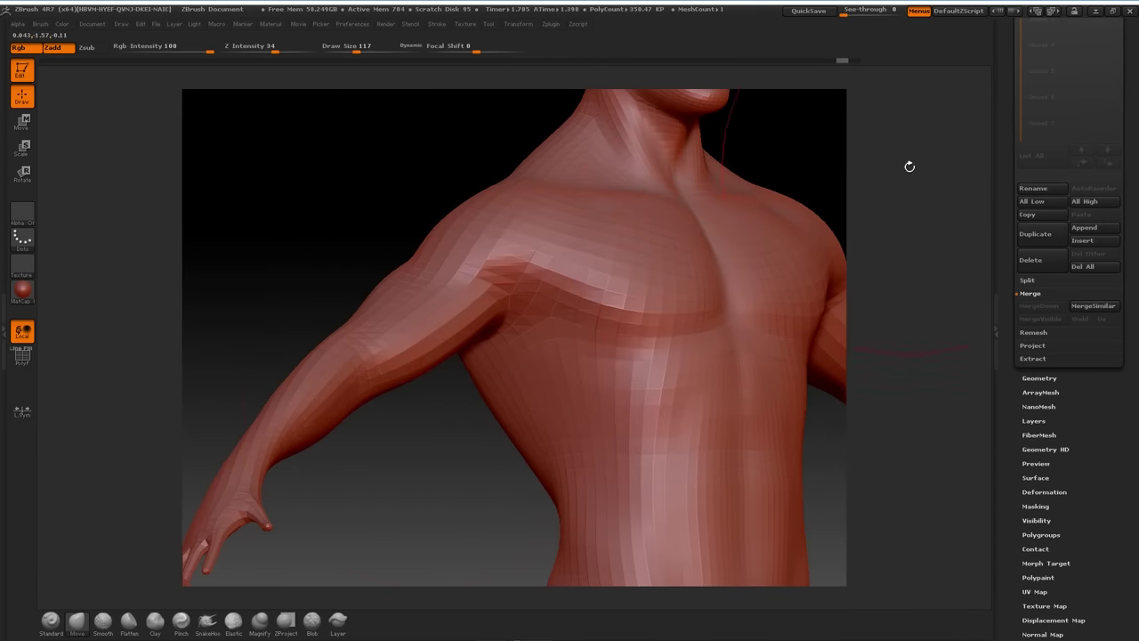
pyautogui.moveTo(242, 551)
pyautogui.keyDown('alt'); pyautogui.mouseDown()
pyautogui.moveTo(335, 454)
pyautogui.moveTo(516, 368)
pyautogui.moveTo(720, 200)
pyautogui.moveTo(684, 273)
pyautogui.moveTo(691, 228)
pyautogui.moveTo(597, 236)
pyautogui.mouseUp(); pyautogui.keyUp('alt')
pyautogui.keyDown('ctrl'); pyautogui.moveTo(725, 157); pyautogui.dragTo(770, 321); pyautogui.keyUp('ctrl')
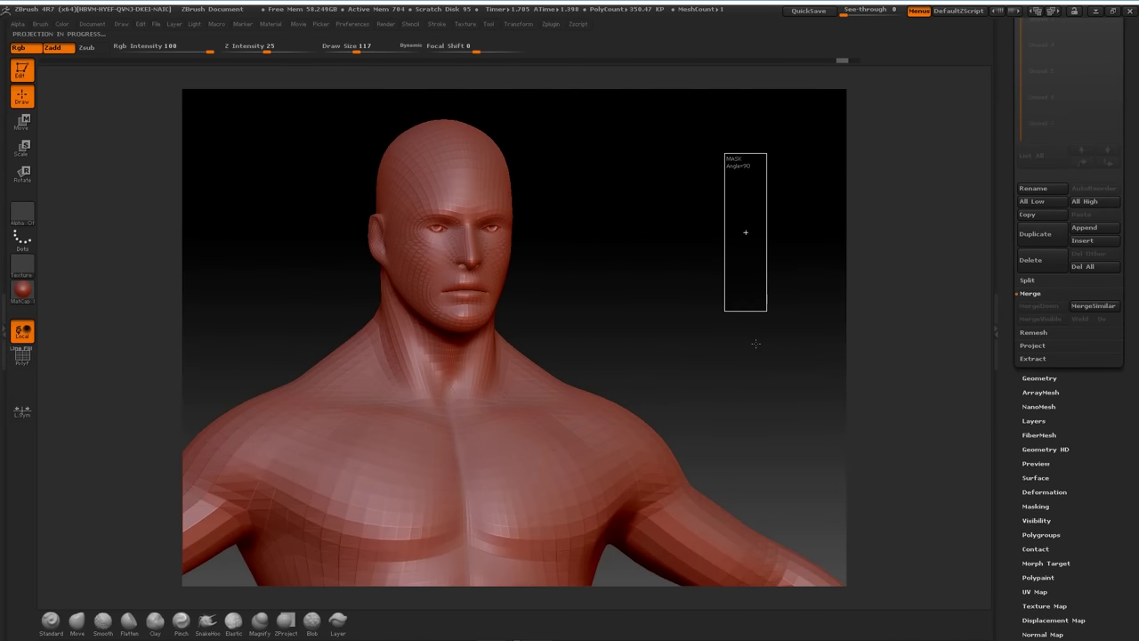
# Step: Choose the Move brush and smooth the waist seam where the remeshed man joins the creature's body
pyautogui.press('b')
pyautogui.press('m')
pyautogui.press('v')
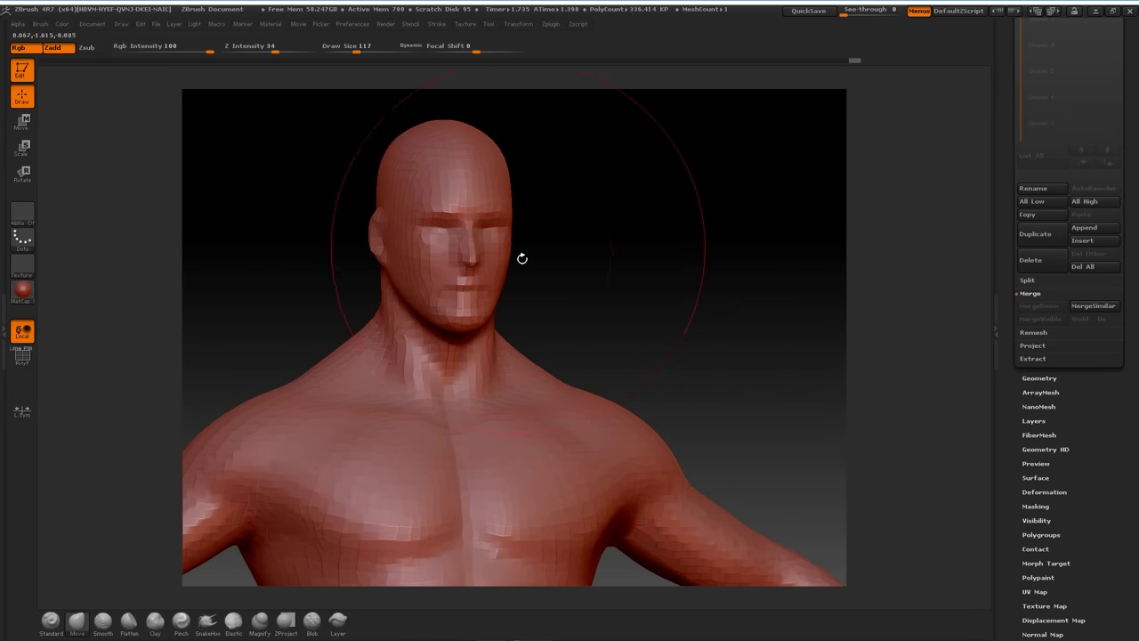
pyautogui.keyDown('ctrl'); pyautogui.moveTo(760, 375); pyautogui.dragTo(666, 398); pyautogui.keyUp('ctrl')
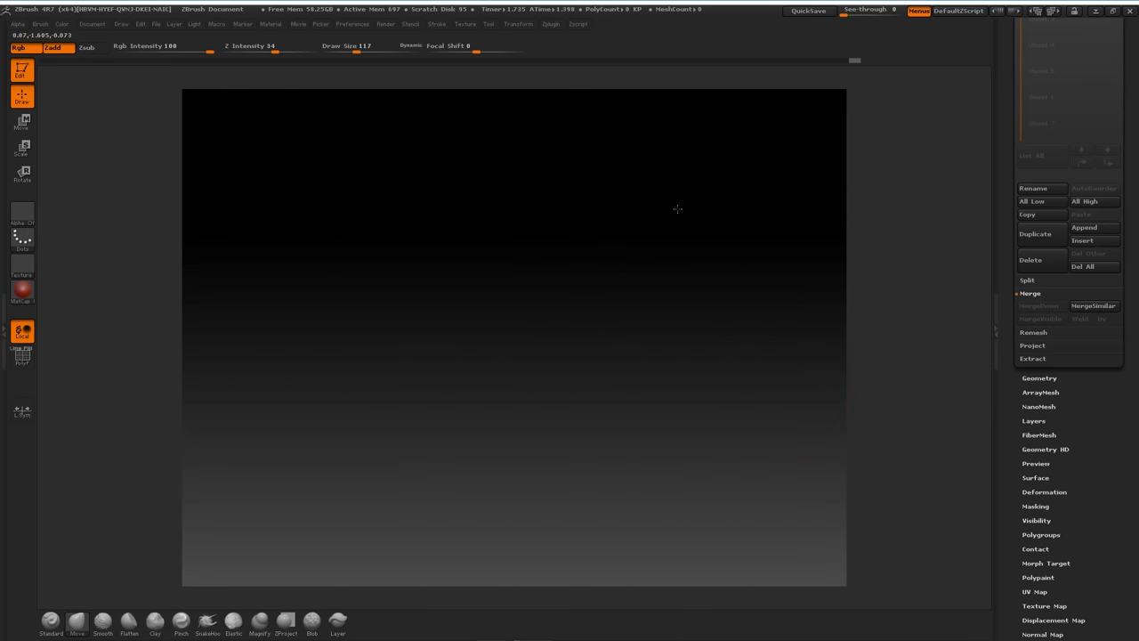
pyautogui.moveTo(761, 370)
pyautogui.mouseDown()
pyautogui.moveTo(732, 330)
pyautogui.moveTo(750, 133)
pyautogui.moveTo(783, 223)
pyautogui.mouseUp()
pyautogui.press('shift')
pyautogui.keyDown('shift'); pyautogui.moveTo(539, 345); pyautogui.dragTo(529, 349); pyautogui.keyUp('shift')
pyautogui.moveTo(779, 313); pyautogui.dragTo(788, 249)
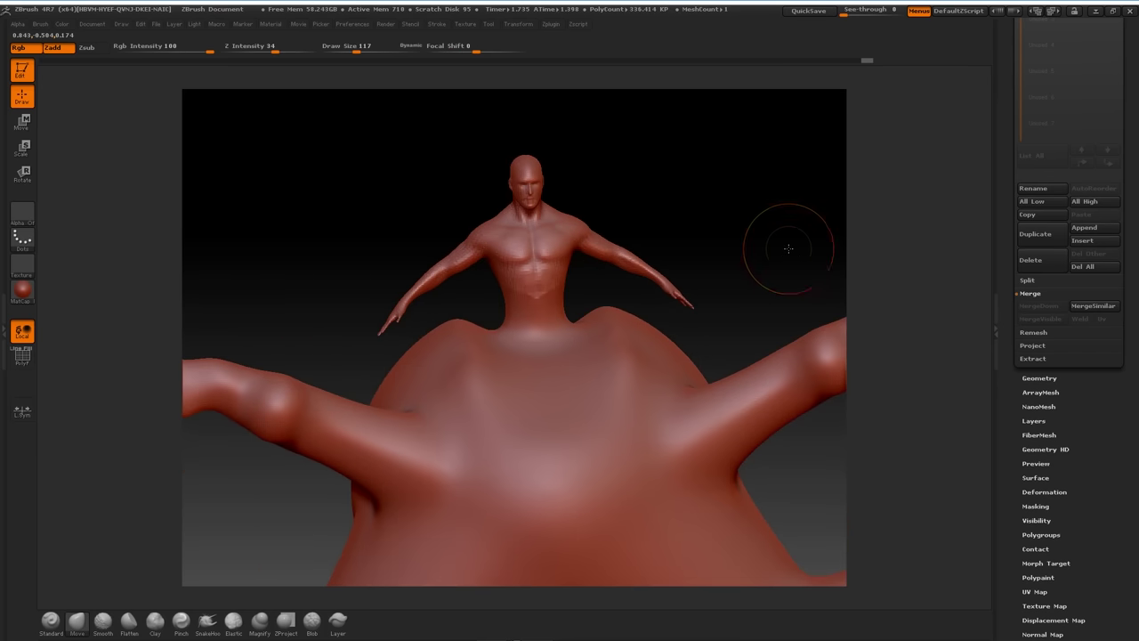
# Step: Undo the waist smoothing and the last remesh of the merged model
pyautogui.press('ctrl')
pyautogui.hotkey('ctrl', 'z')
pyautogui.hotkey('ctrl', 'z')
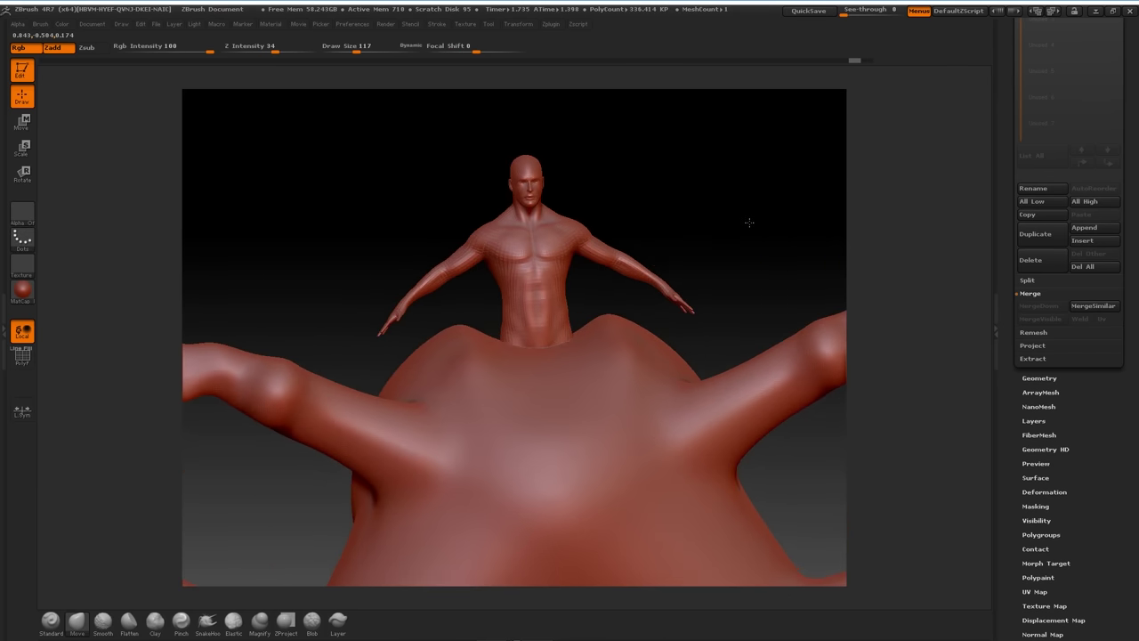
pyautogui.moveTo(720, 215); pyautogui.dragTo(737, 215)
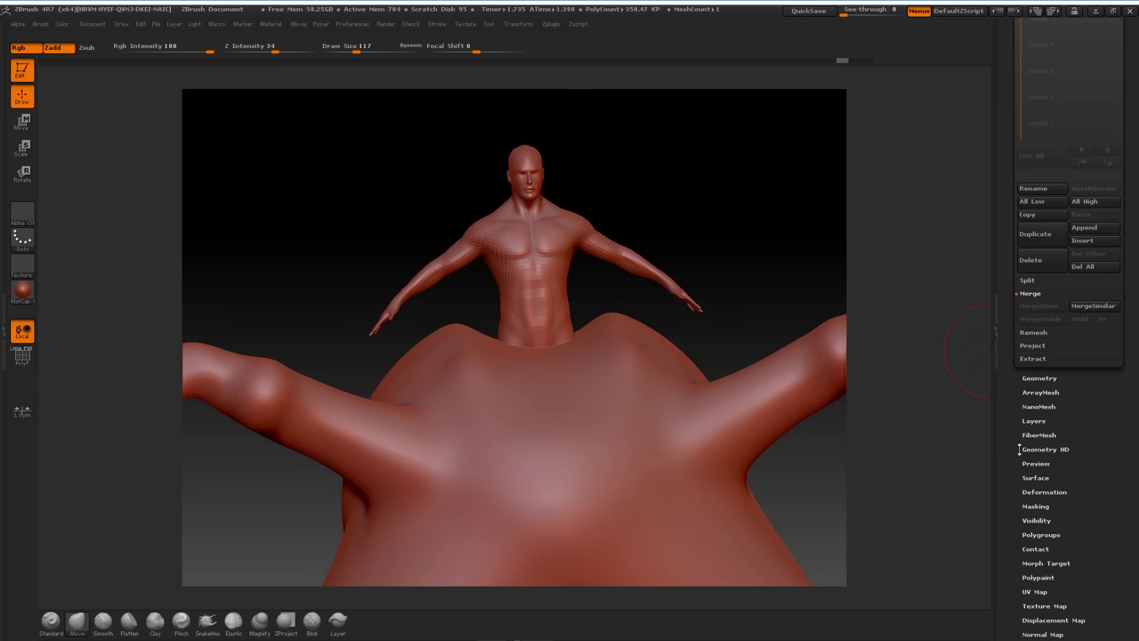
# Step: Set the model's DynaMesh resolution to 1000
pyautogui.moveTo(1012, 456); pyautogui.dragTo(1015, 410)
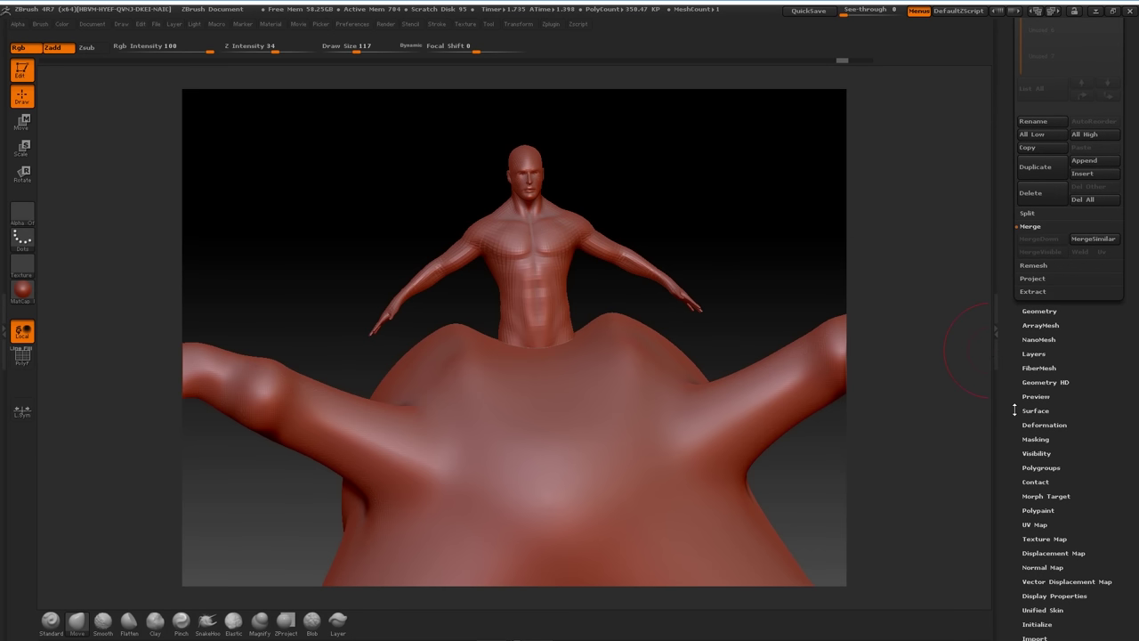
pyautogui.click(1037, 310)
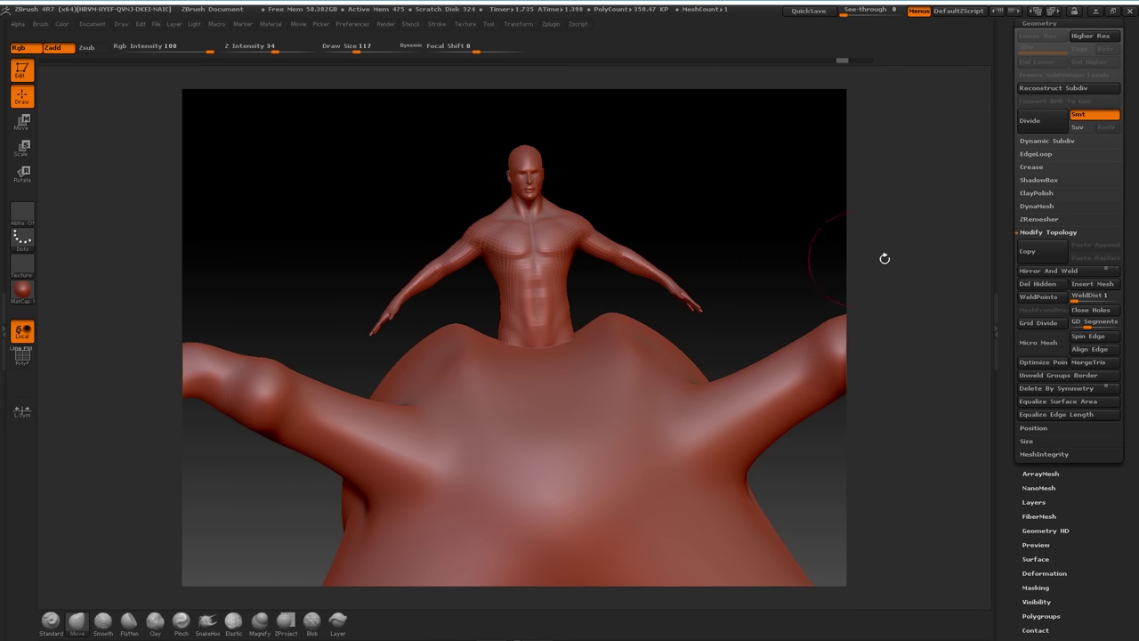
pyautogui.click(1034, 231)
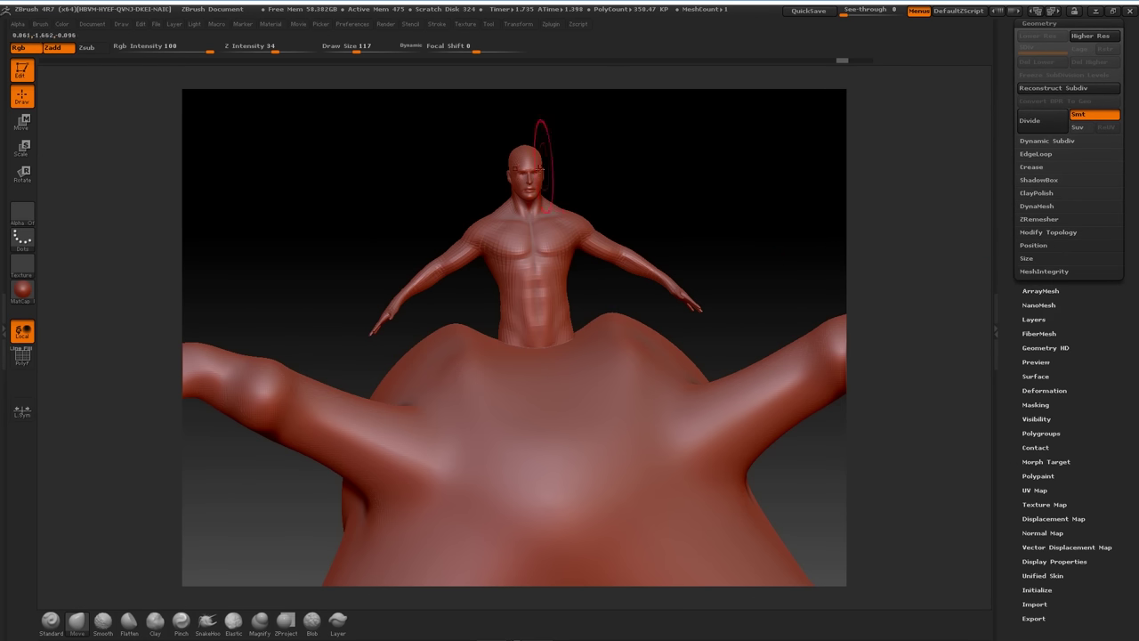
pyautogui.click(1045, 207)
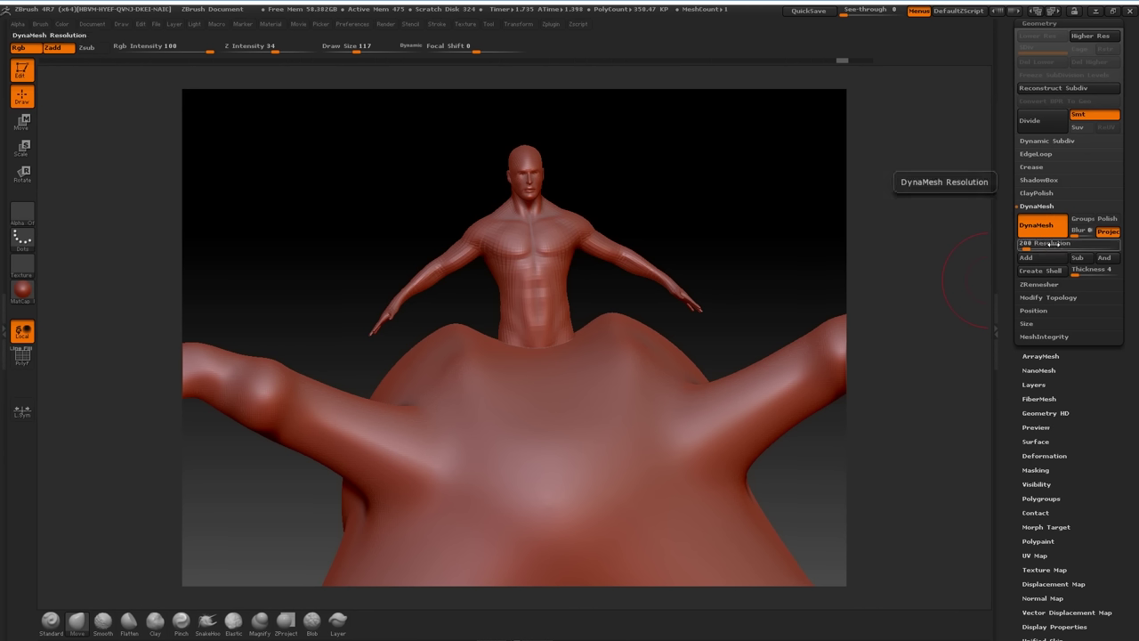
pyautogui.click(1051, 243)
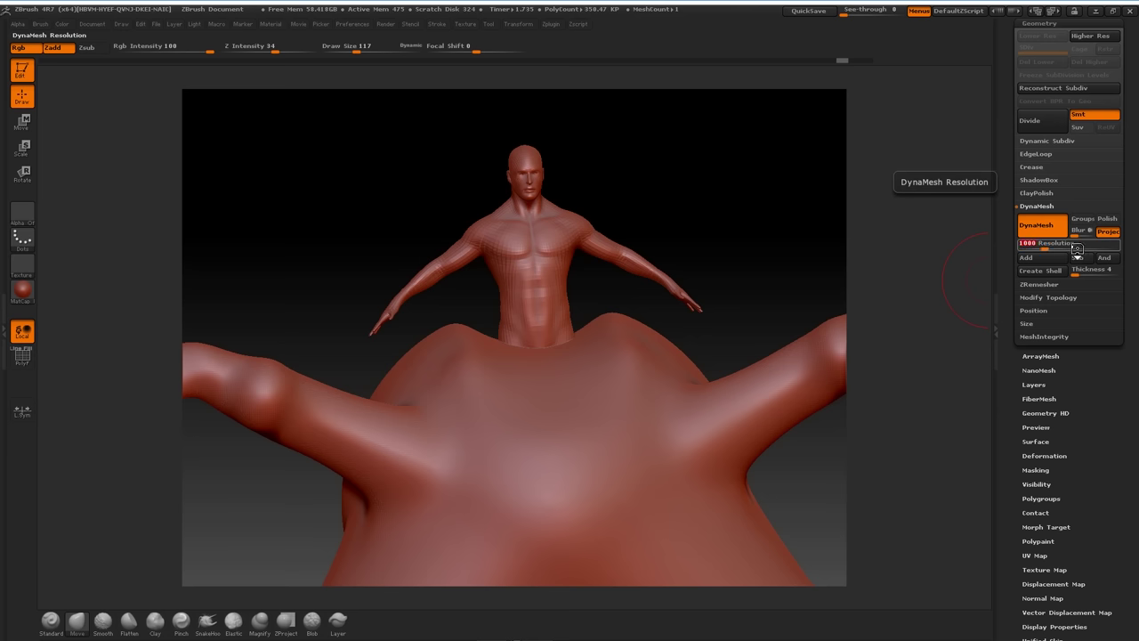
pyautogui.write('1000')
pyautogui.press('Return')
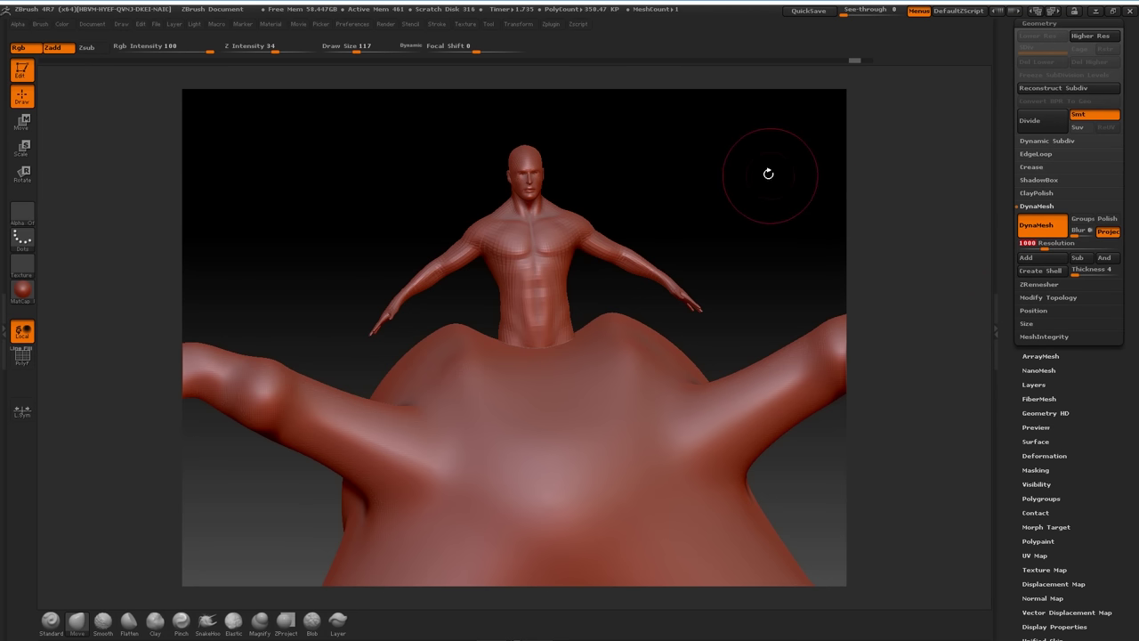
# Step: Try remeshing the merged model at resolution 1000 and inspect the man's face, torso and waist seam
pyautogui.keyDown('alt'); pyautogui.moveTo(762, 172); pyautogui.dragTo(808, 264); pyautogui.keyUp('alt')
pyautogui.keyDown('alt'); pyautogui.moveTo(826, 127); pyautogui.dragTo(780, 277); pyautogui.keyUp('alt')
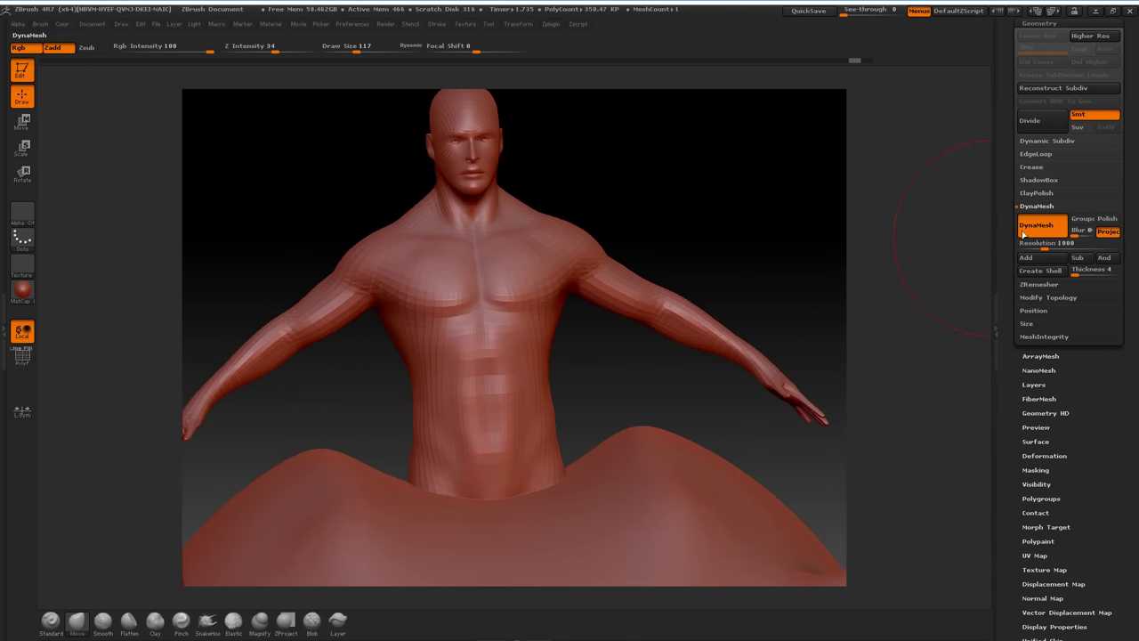
pyautogui.keyDown('ctrl'); pyautogui.moveTo(731, 140); pyautogui.dragTo(790, 264); pyautogui.keyUp('ctrl')
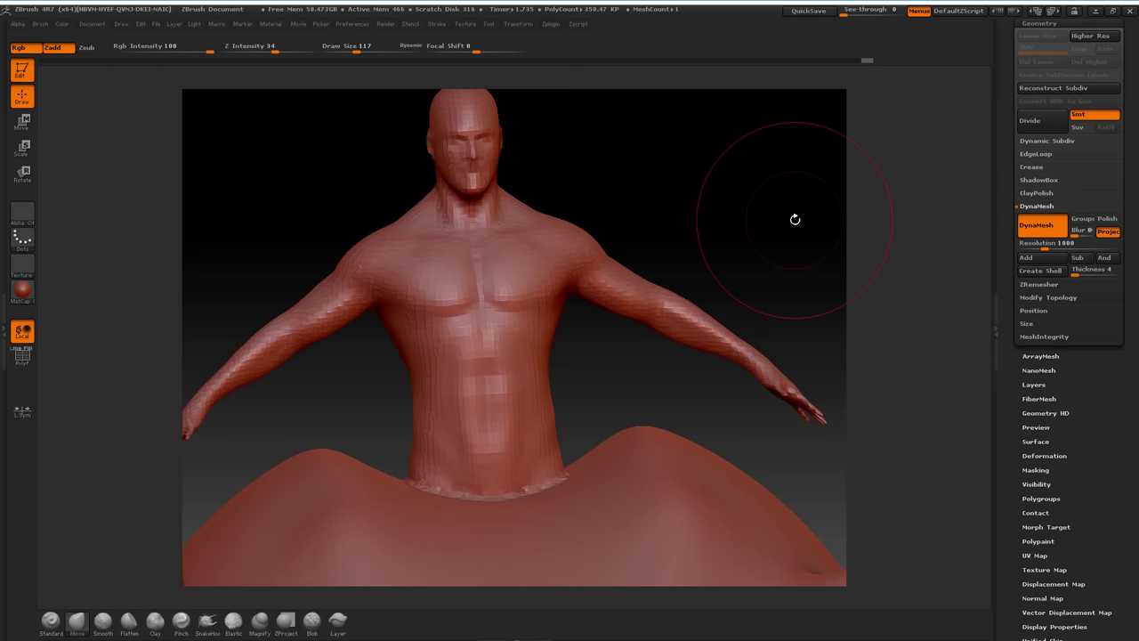
pyautogui.moveTo(795, 218)
pyautogui.mouseDown()
pyautogui.moveTo(763, 195)
pyautogui.moveTo(771, 208)
pyautogui.mouseUp()
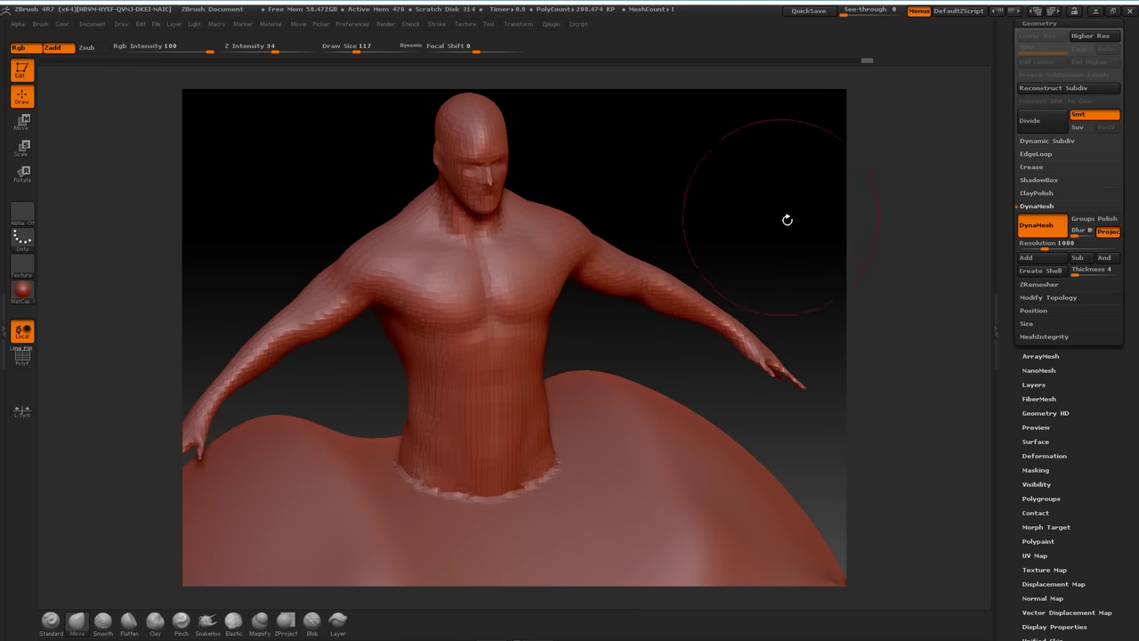
pyautogui.moveTo(646, 173); pyautogui.dragTo(814, 222)
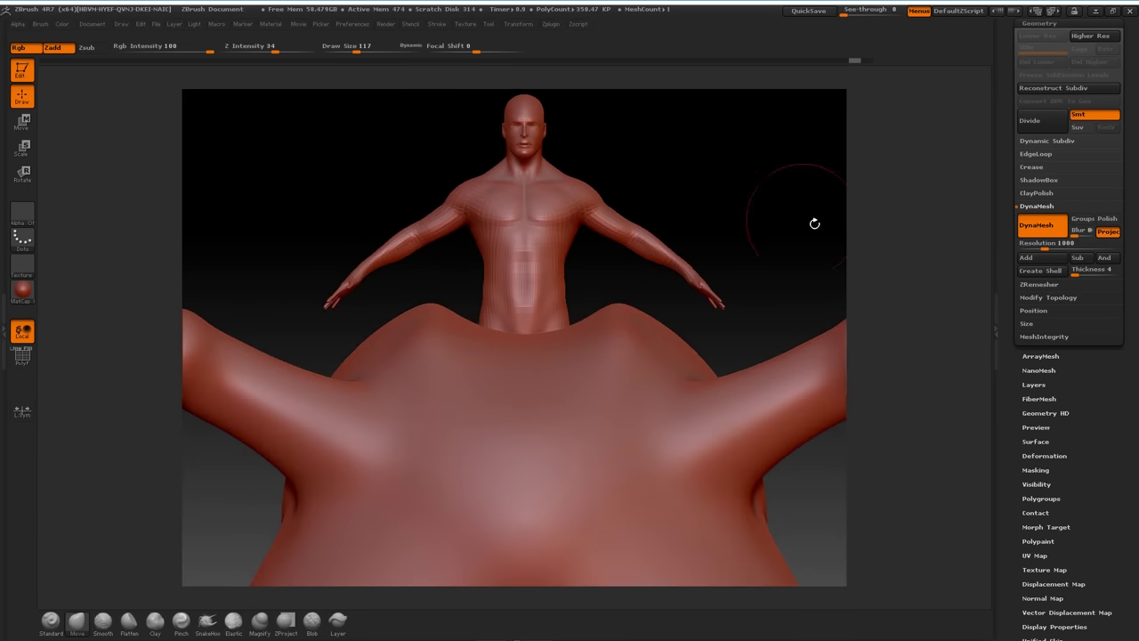
# Step: Remesh the man and the creature into one DynaMesh at resolution 1000
pyautogui.click(1047, 250)
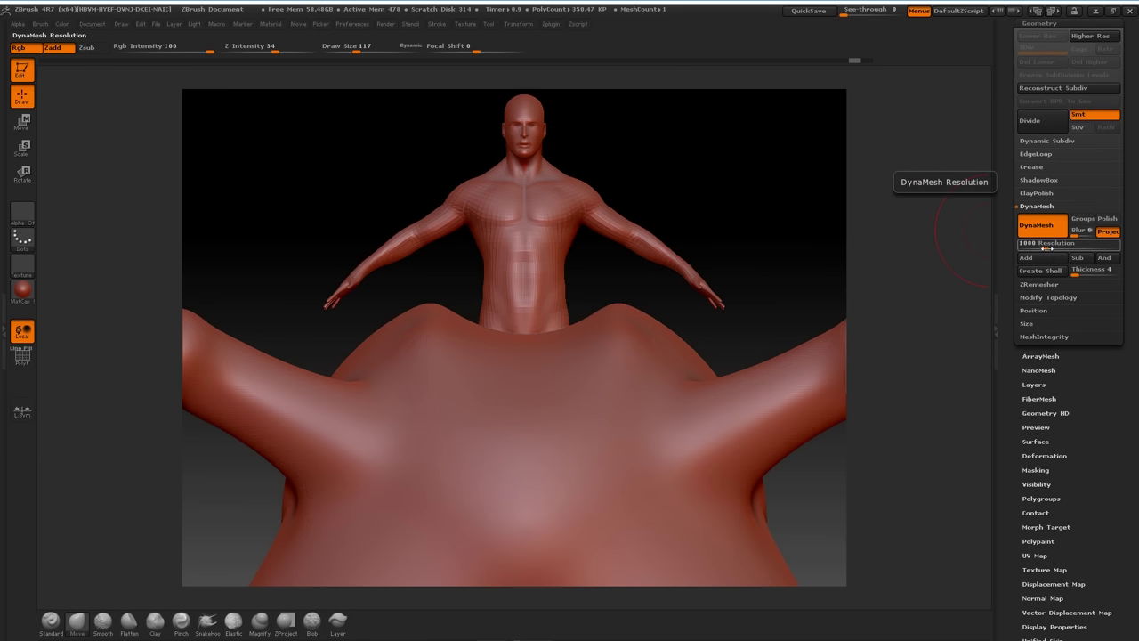
pyautogui.moveTo(809, 247); pyautogui.dragTo(589, 191)
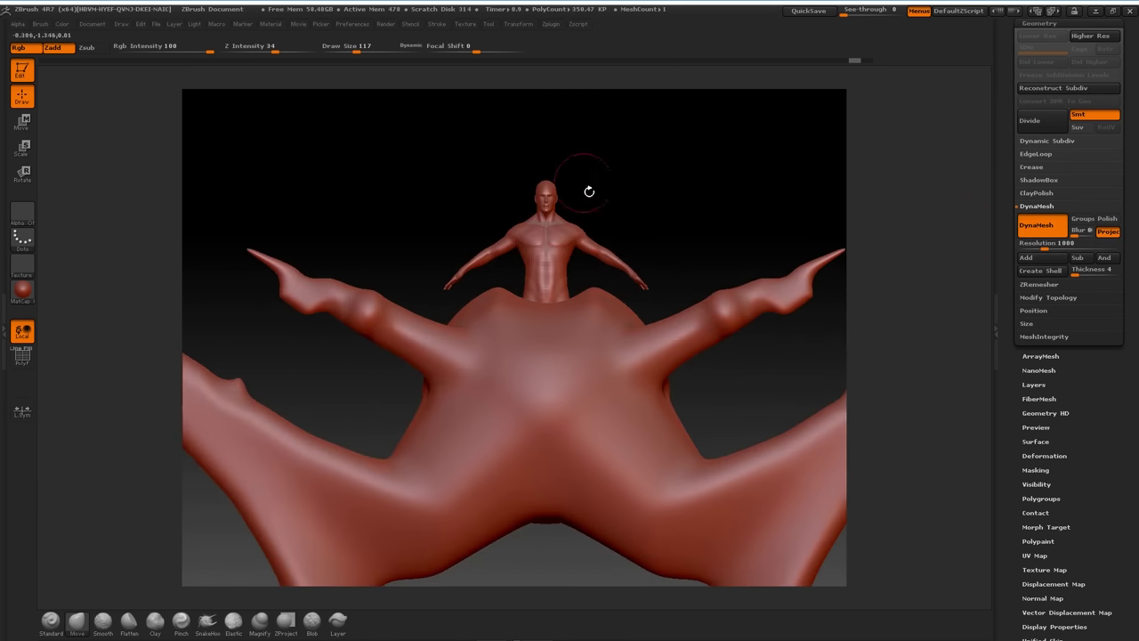
pyautogui.moveTo(729, 237)
pyautogui.mouseDown()
pyautogui.moveTo(681, 224)
pyautogui.moveTo(538, 306)
pyautogui.mouseUp()
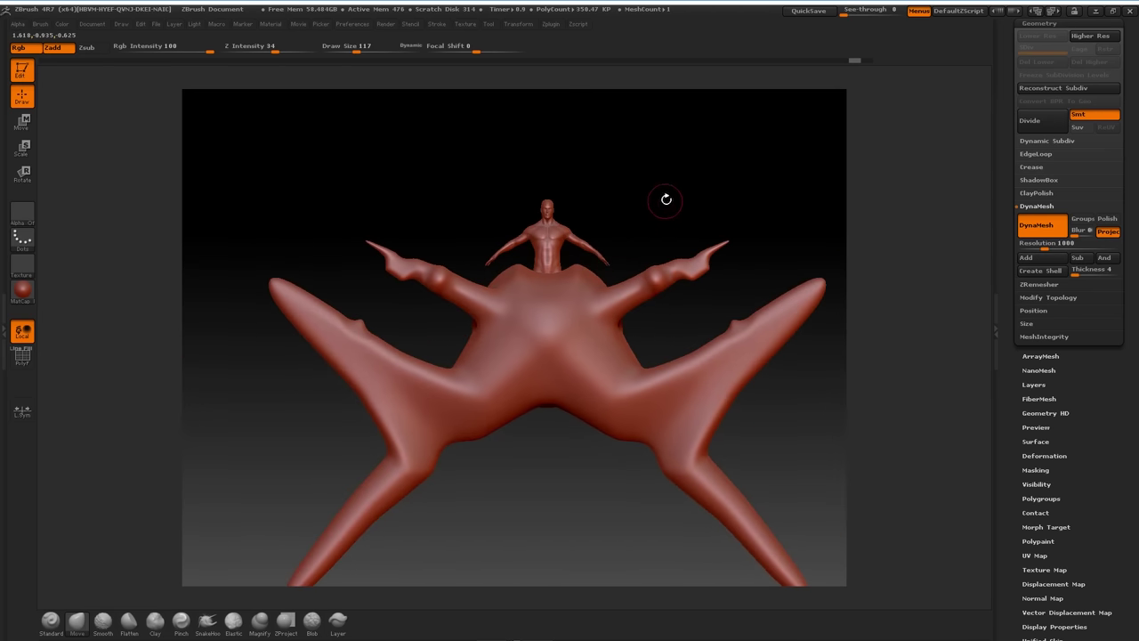
pyautogui.keyDown('alt'); pyautogui.moveTo(664, 204); pyautogui.dragTo(681, 315); pyautogui.keyUp('alt')
pyautogui.keyDown('alt'); pyautogui.moveTo(699, 169); pyautogui.dragTo(676, 178); pyautogui.keyUp('alt')
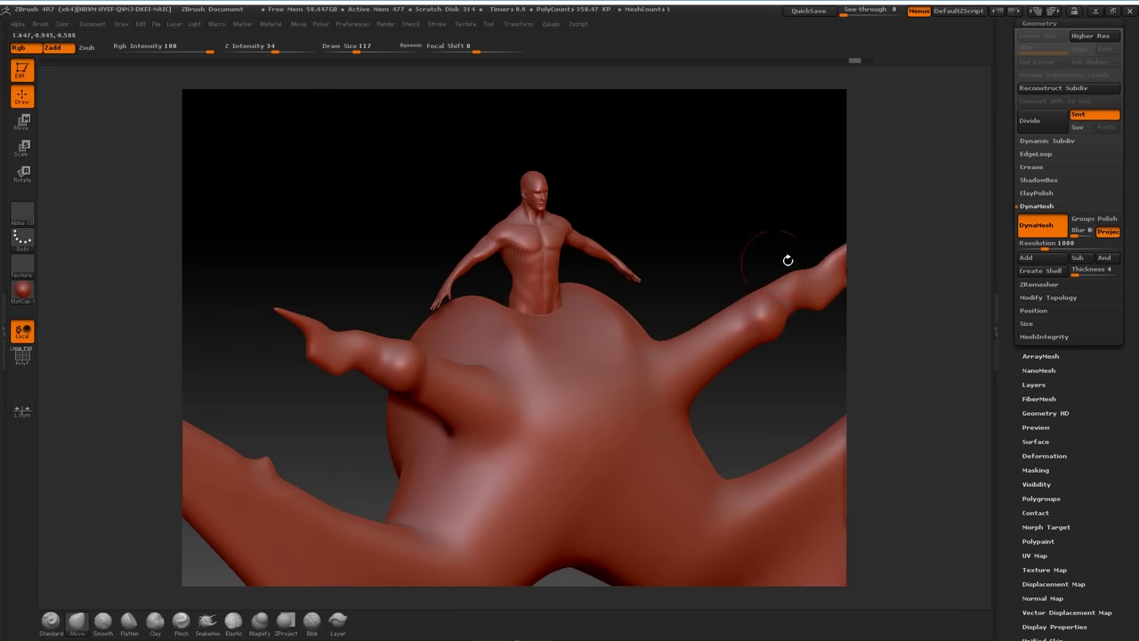
pyautogui.keyDown('ctrl'); pyautogui.moveTo(670, 135); pyautogui.dragTo(687, 172); pyautogui.keyUp('ctrl')
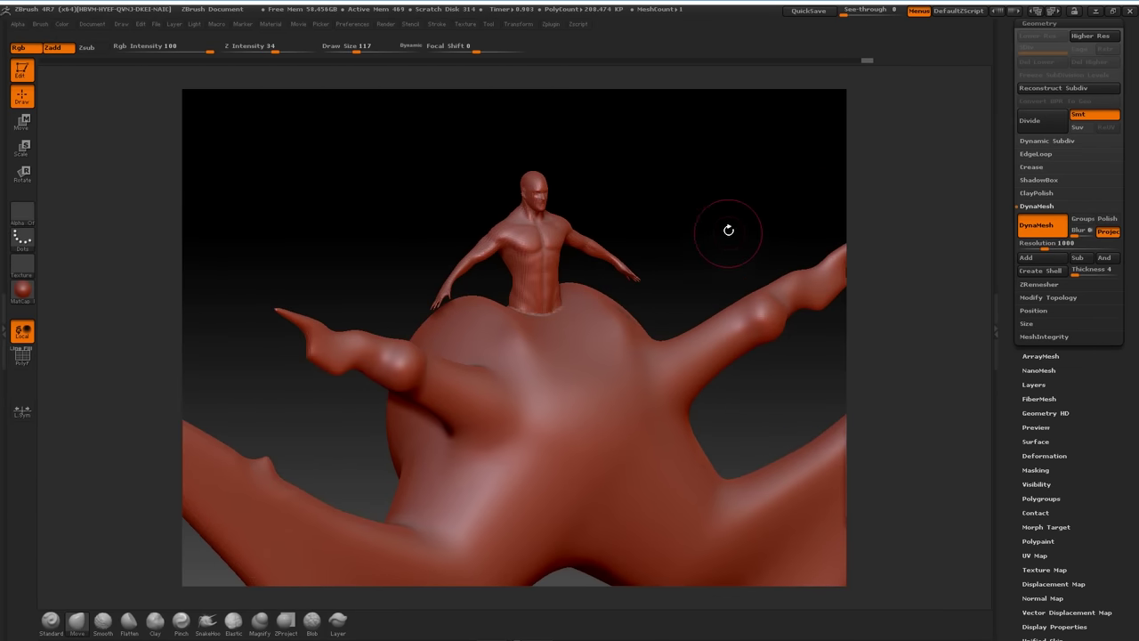
# Step: Smooth the seam around the man's waist so it blends into the creature's body
pyautogui.keyDown('alt'); pyautogui.moveTo(730, 203); pyautogui.dragTo(756, 267); pyautogui.keyUp('alt')
pyautogui.moveTo(518, 324)
pyautogui.keyDown('shift'); pyautogui.mouseDown()
pyautogui.moveTo(521, 278)
pyautogui.moveTo(544, 265)
pyautogui.mouseUp(); pyautogui.keyUp('shift')
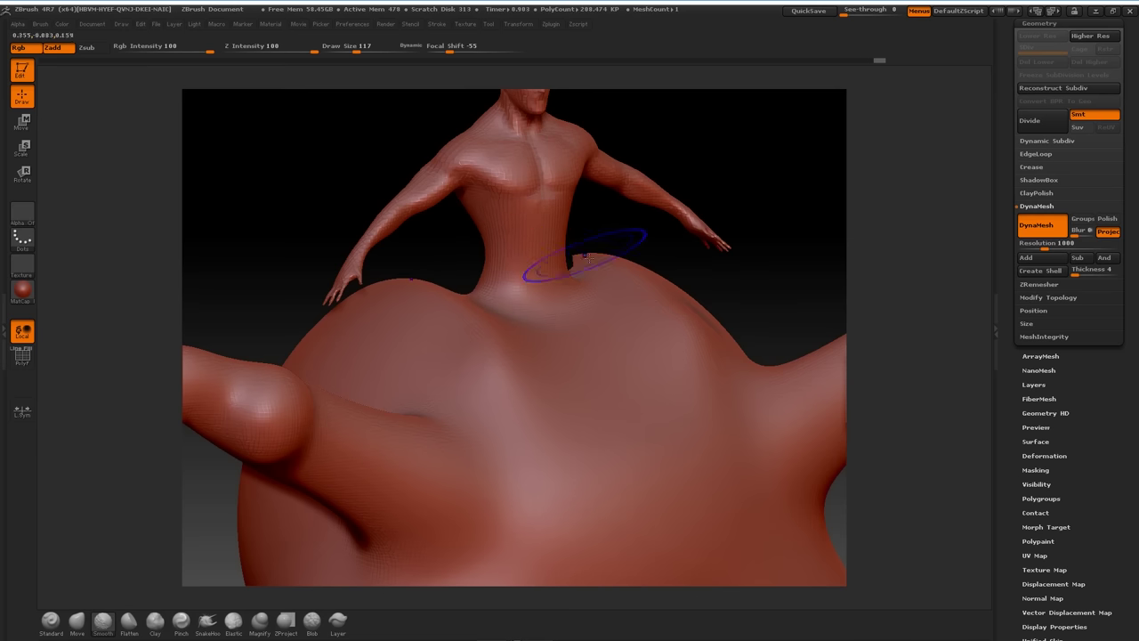
pyautogui.keyDown('shift'); pyautogui.moveTo(738, 165); pyautogui.dragTo(785, 142); pyautogui.keyUp('shift')
pyautogui.keyDown('alt'); pyautogui.moveTo(802, 192); pyautogui.dragTo(815, 333); pyautogui.keyUp('alt')
pyautogui.moveTo(762, 238); pyautogui.dragTo(783, 236)
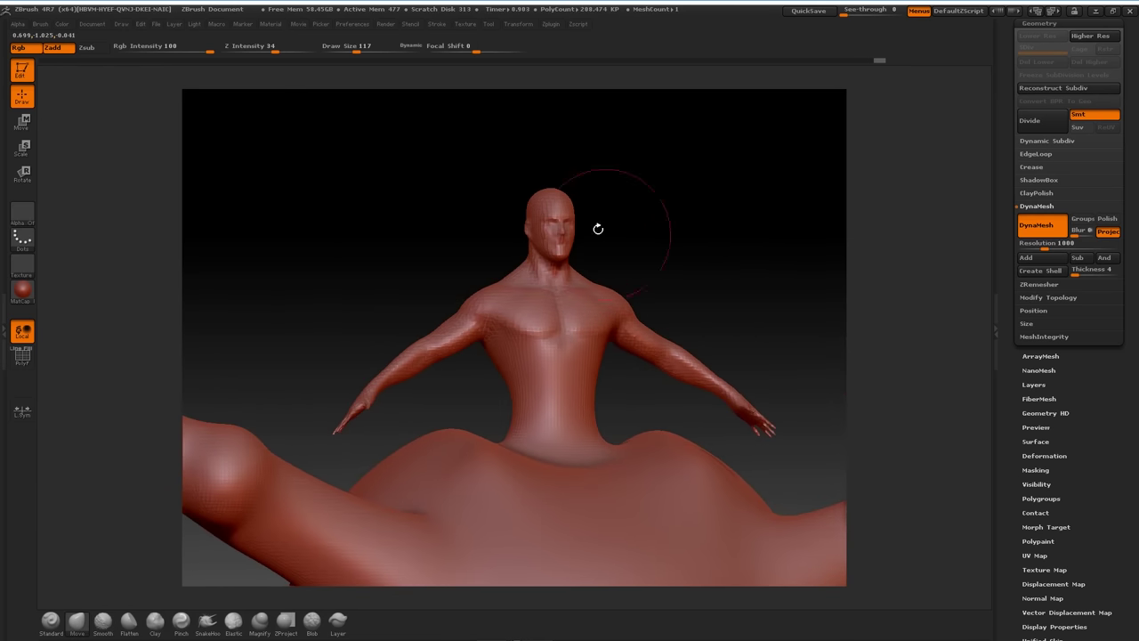
# Step: Subdivide the merged mesh twice, up to subdivision level 3
pyautogui.keyDown('alt'); pyautogui.moveTo(701, 219); pyautogui.dragTo(737, 275); pyautogui.keyUp('alt')
pyautogui.keyDown('alt'); pyautogui.moveTo(768, 166); pyautogui.dragTo(719, 261); pyautogui.keyUp('alt')
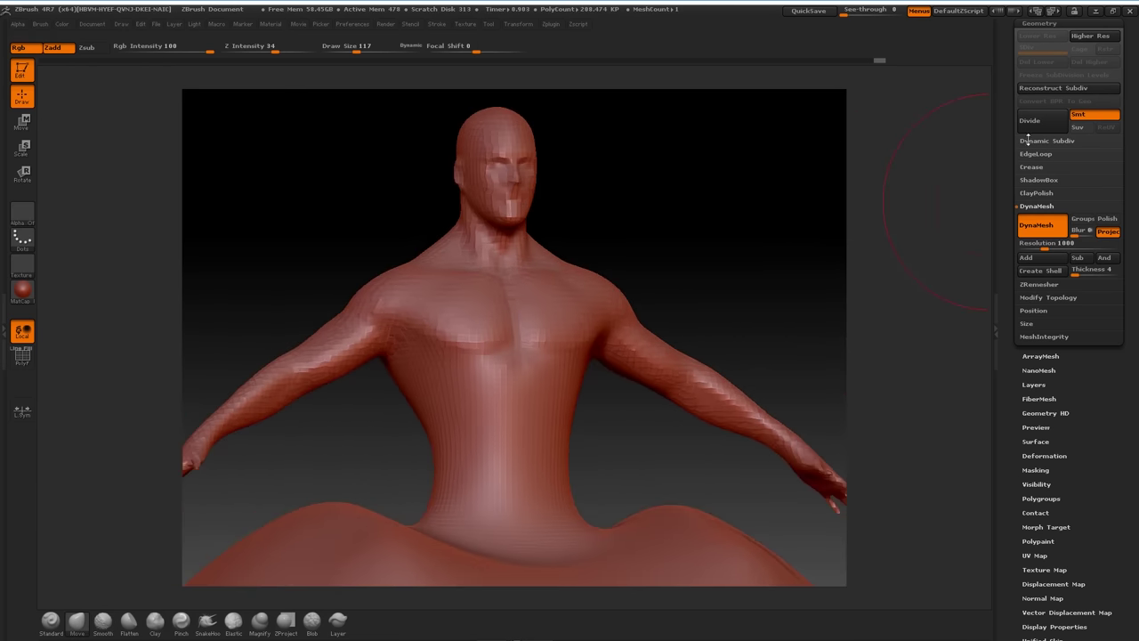
pyautogui.moveTo(1005, 172); pyautogui.dragTo(1005, 347)
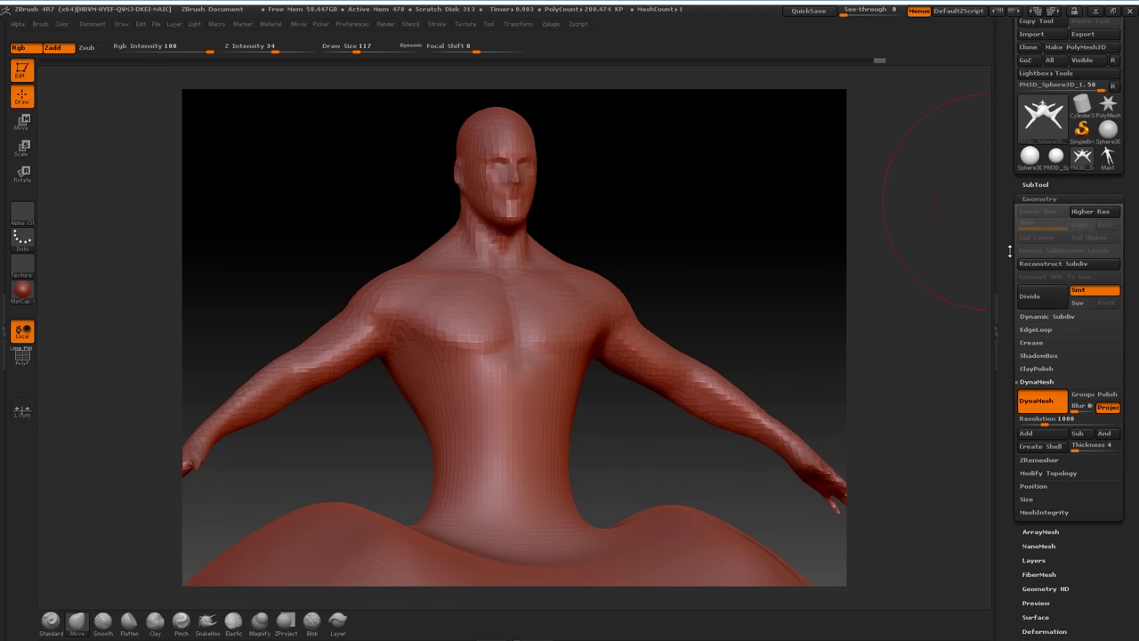
pyautogui.click(1032, 298)
pyautogui.click(1034, 298)
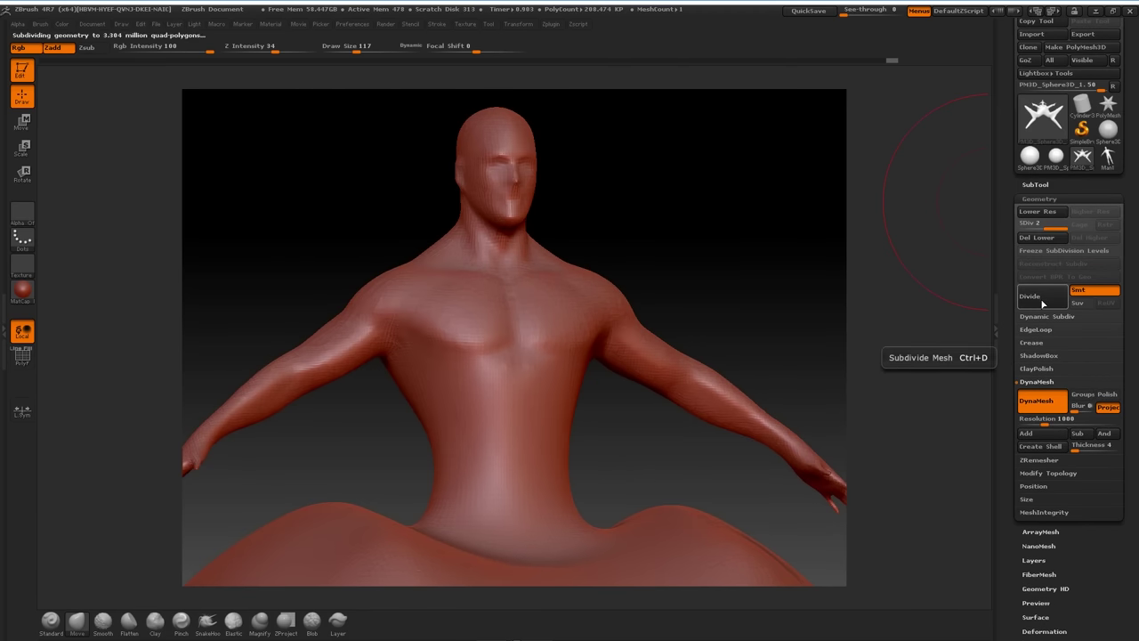
# Step: Sculpt eyebrows, eyes and a curled moustache on the man's face with a small Standard brush
pyautogui.moveTo(754, 308)
pyautogui.mouseDown()
pyautogui.moveTo(752, 223)
pyautogui.moveTo(810, 188)
pyautogui.moveTo(788, 206)
pyautogui.moveTo(802, 208)
pyautogui.moveTo(821, 421)
pyautogui.mouseUp()
pyautogui.keyDown('alt'); pyautogui.moveTo(718, 315); pyautogui.dragTo(679, 216); pyautogui.keyUp('alt')
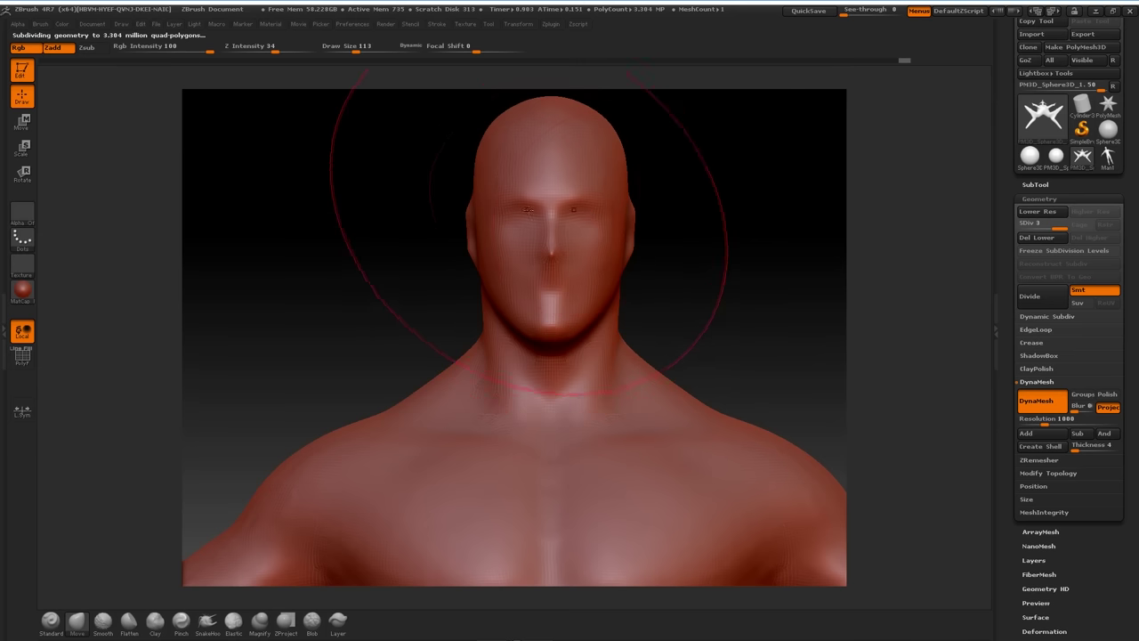
pyautogui.press('[')
pyautogui.press('[')
pyautogui.press('[')
pyautogui.press('[')
pyautogui.press('[')
pyautogui.press('[')
pyautogui.press('[')
pyautogui.press('[')
pyautogui.press('[')
pyautogui.press('[')
pyautogui.press('[')
pyautogui.click(56, 618)
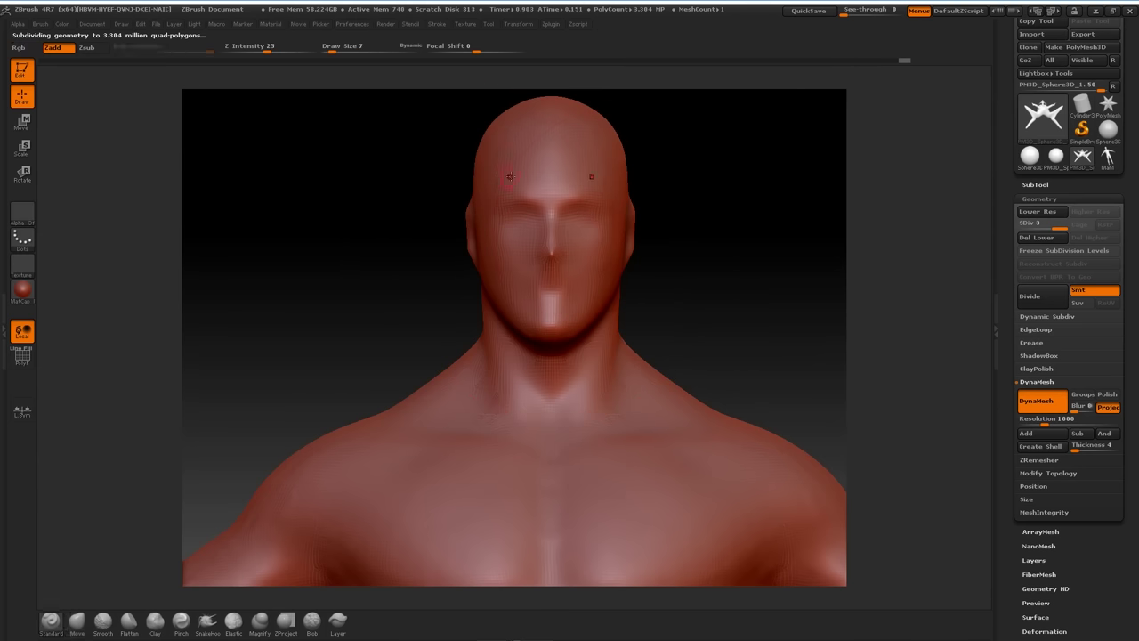
pyautogui.moveTo(539, 214); pyautogui.dragTo(501, 201)
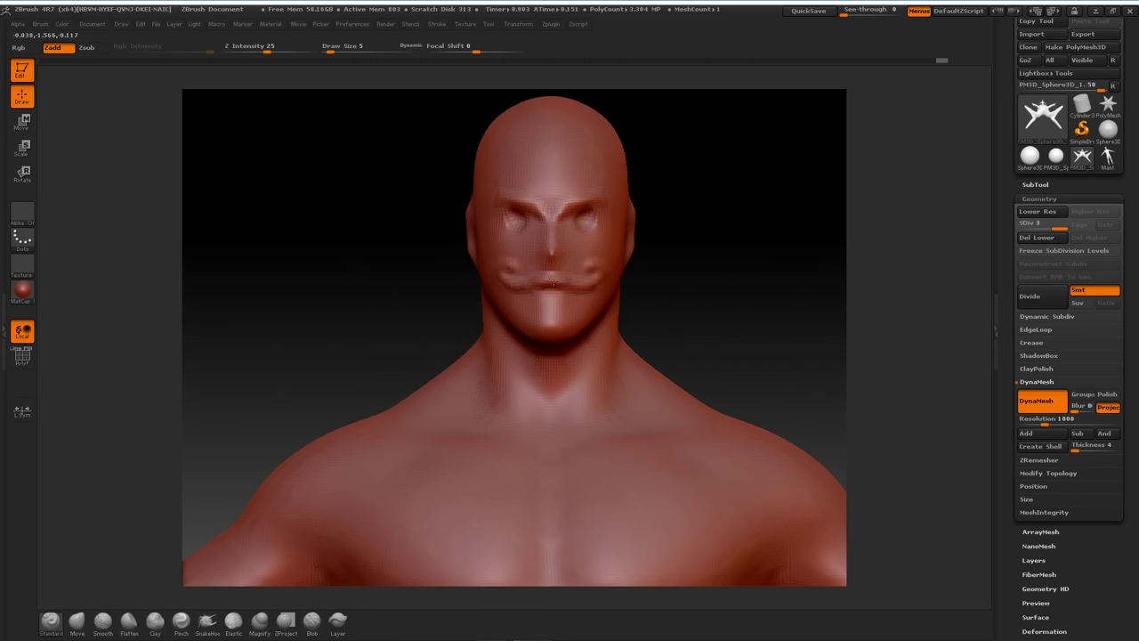
# Step: Remesh the subdivided model with the sculpted face back into a single-level DynaMesh
pyautogui.keyDown('alt'); pyautogui.moveTo(713, 257); pyautogui.dragTo(684, 229); pyautogui.keyUp('alt')
pyautogui.keyDown('ctrl'); pyautogui.moveTo(738, 131); pyautogui.dragTo(743, 154); pyautogui.keyUp('ctrl')
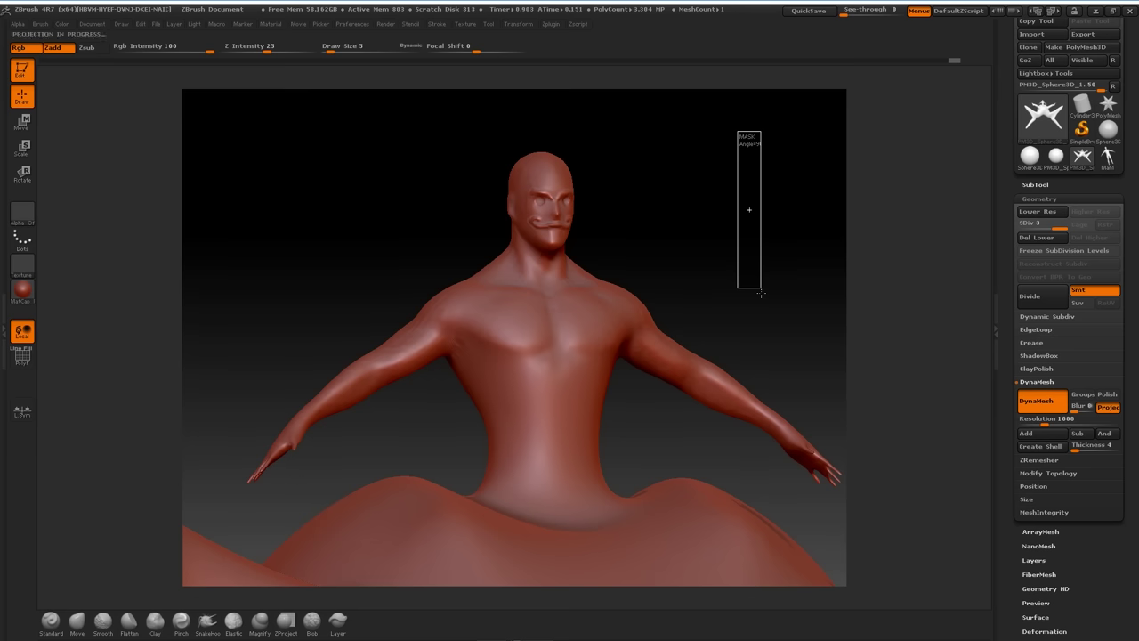
pyautogui.hotkey('shift', 'd')
pyautogui.hotkey('shift', 'd')
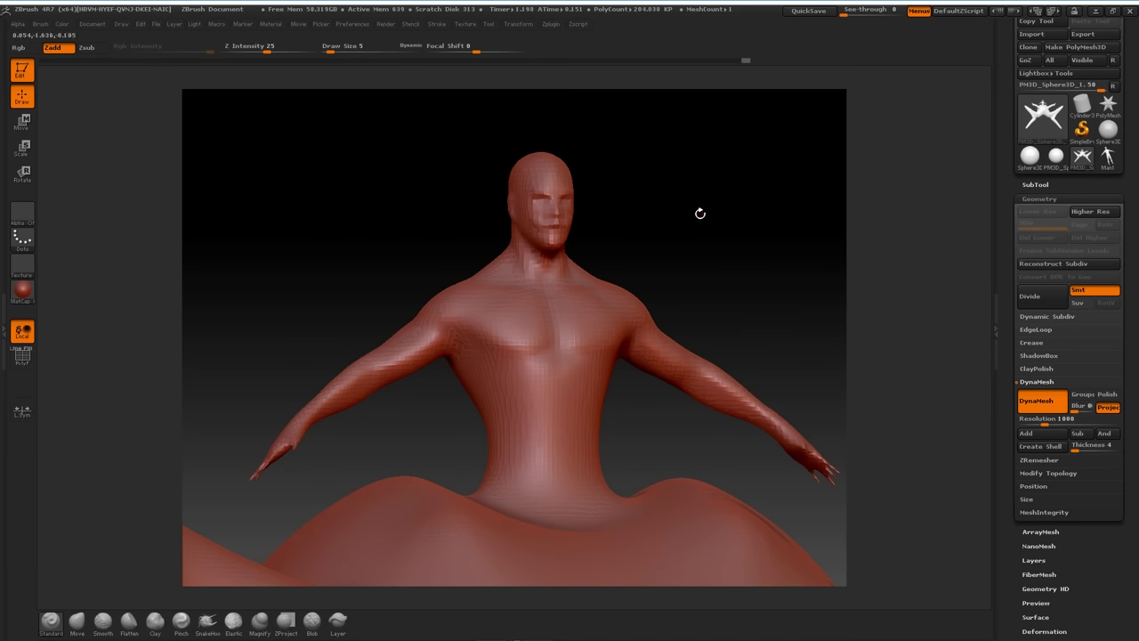
# Step: Raise the DynaMesh resolution to its maximum of 4096
pyautogui.moveTo(724, 214)
pyautogui.mouseDown()
pyautogui.moveTo(742, 218)
pyautogui.moveTo(717, 222)
pyautogui.moveTo(757, 270)
pyautogui.moveTo(726, 167)
pyautogui.mouseUp()
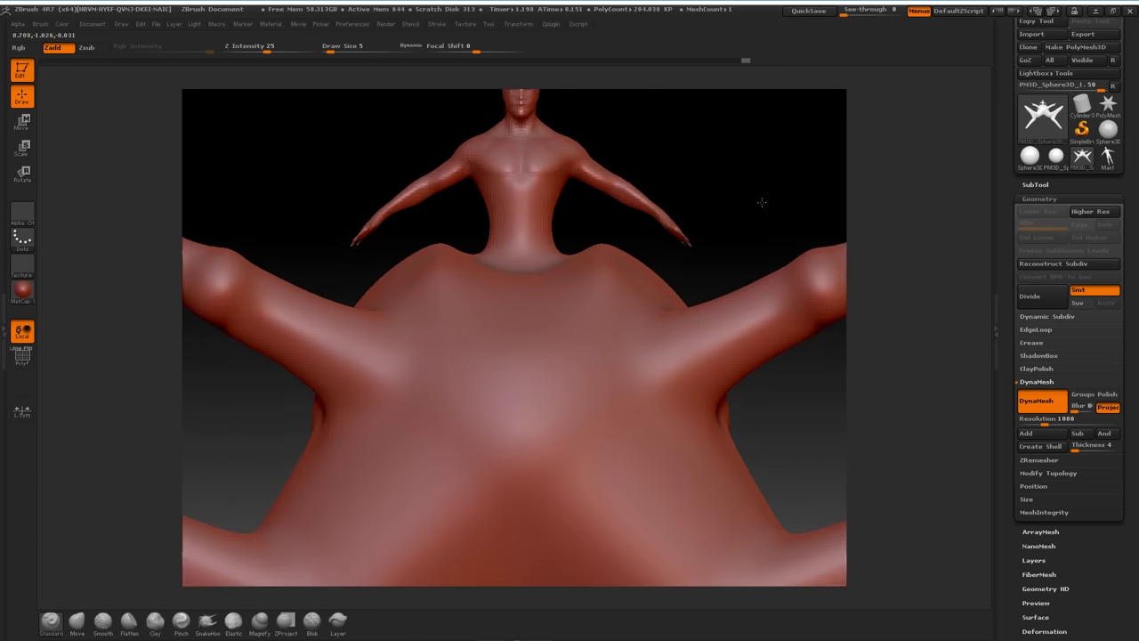
pyautogui.keyDown('alt'); pyautogui.moveTo(765, 211); pyautogui.dragTo(750, 156); pyautogui.keyUp('alt')
pyautogui.click(1064, 418)
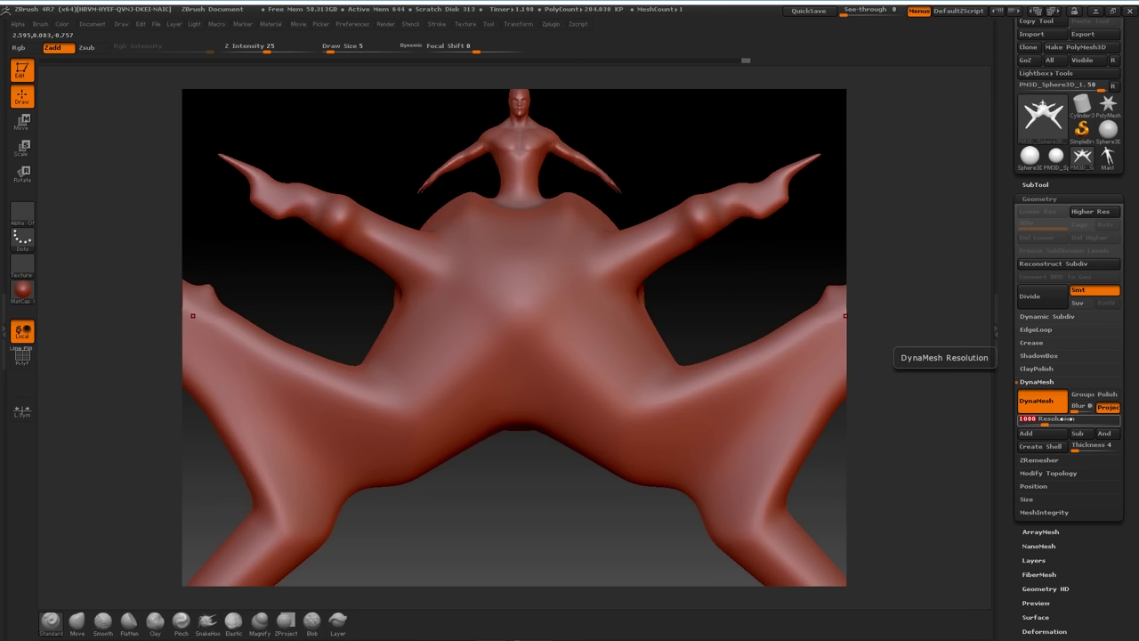
pyautogui.write('5000')
pyautogui.press('Return')
pyautogui.press('Return')
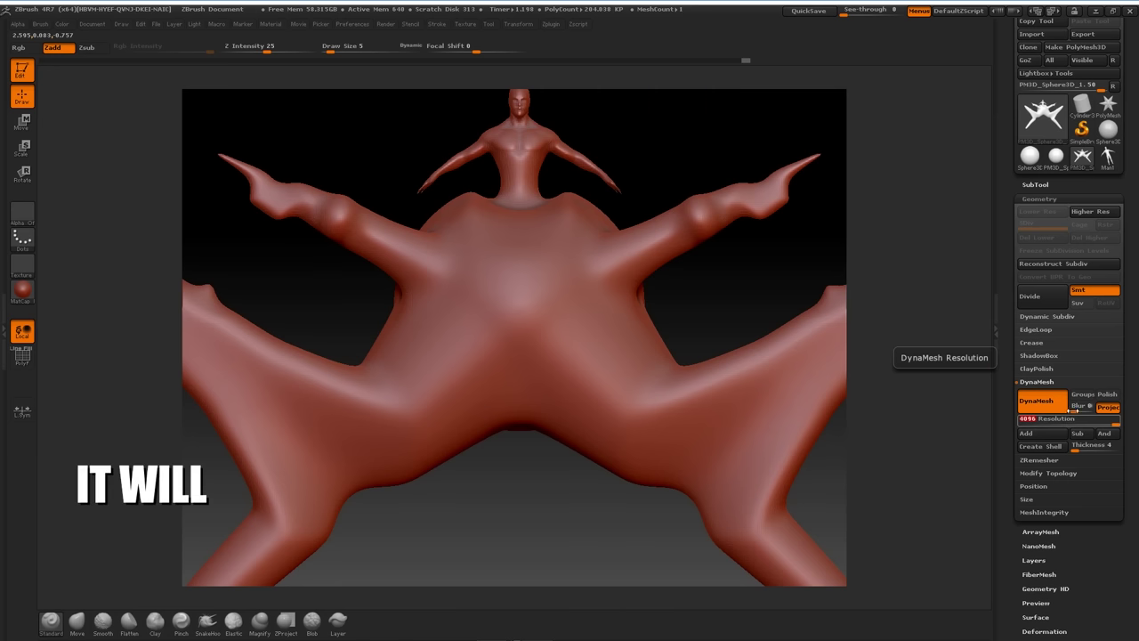
pyautogui.click(1051, 418)
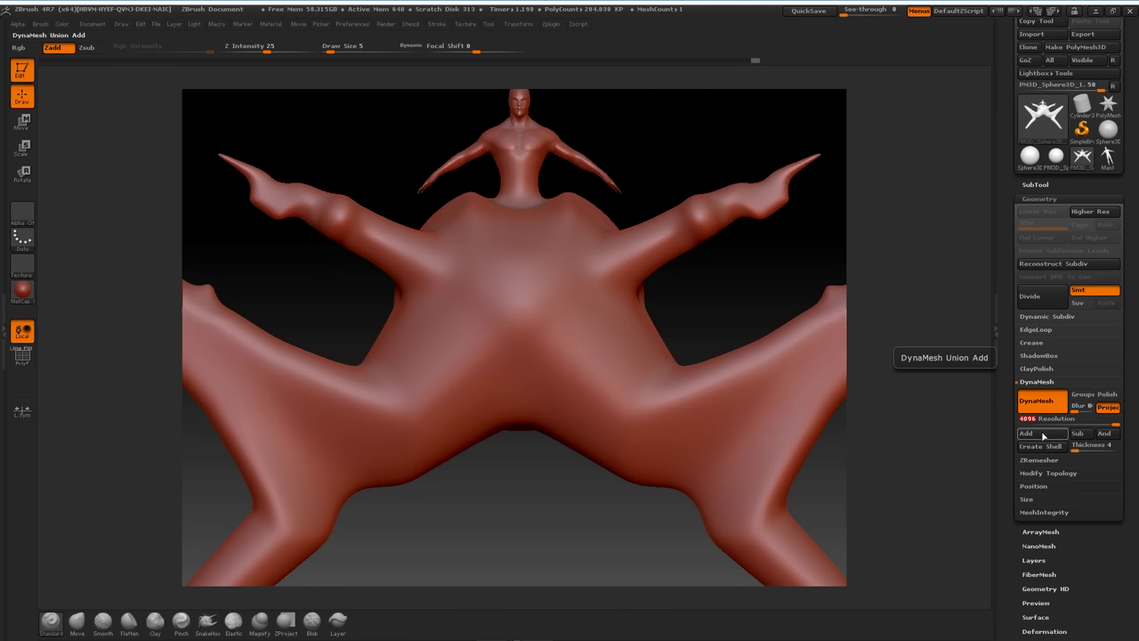
pyautogui.moveTo(678, 160); pyautogui.dragTo(671, 281)
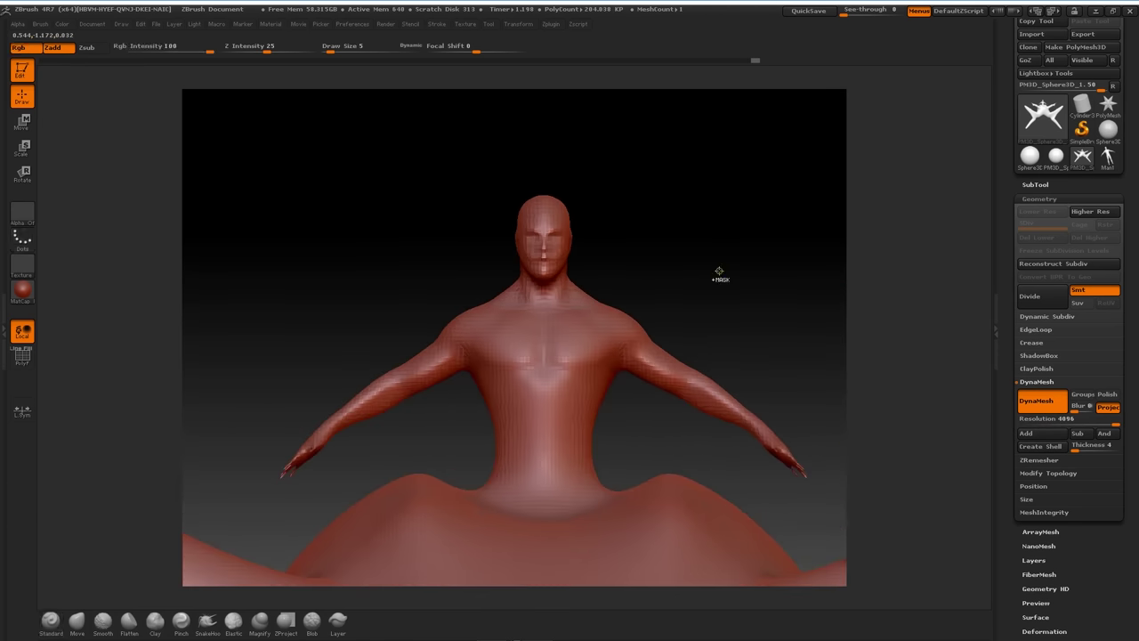
# Step: Remesh the subdivided model with the moustached face at a DynaMesh resolution of 4096 and inspect the preserved facial detail
pyautogui.click(1043, 419)
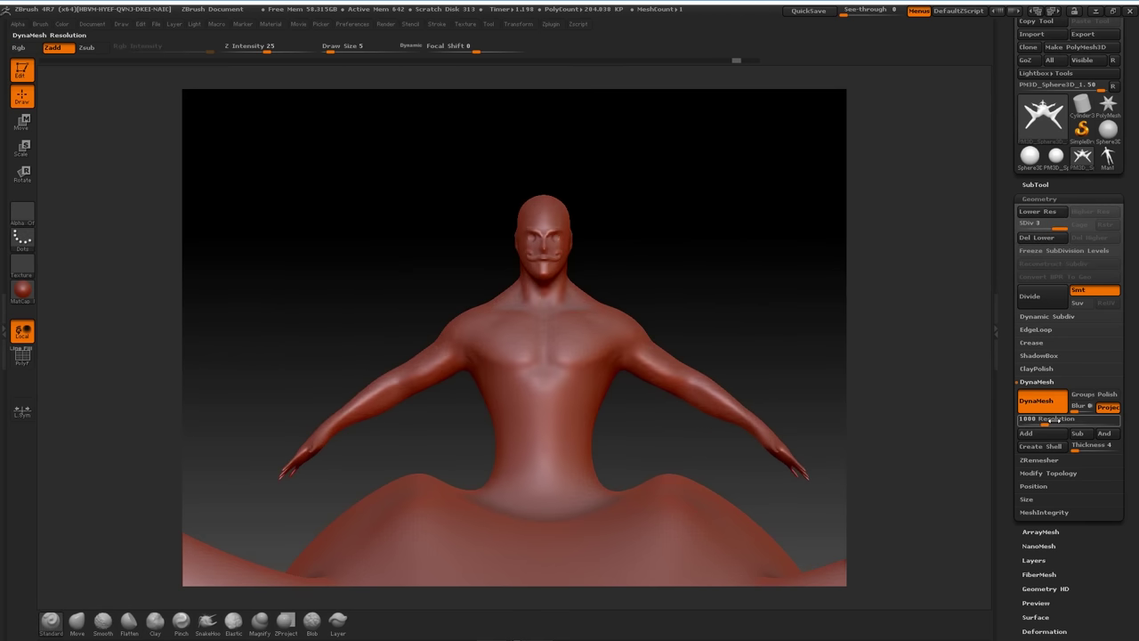
pyautogui.write('4096')
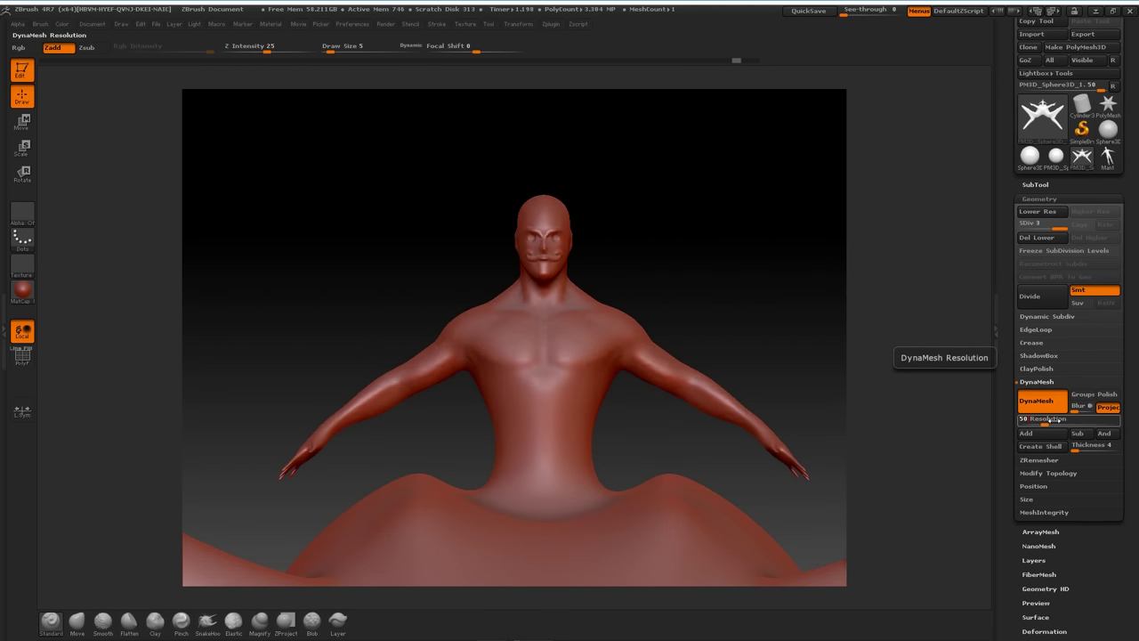
pyautogui.press('Return')
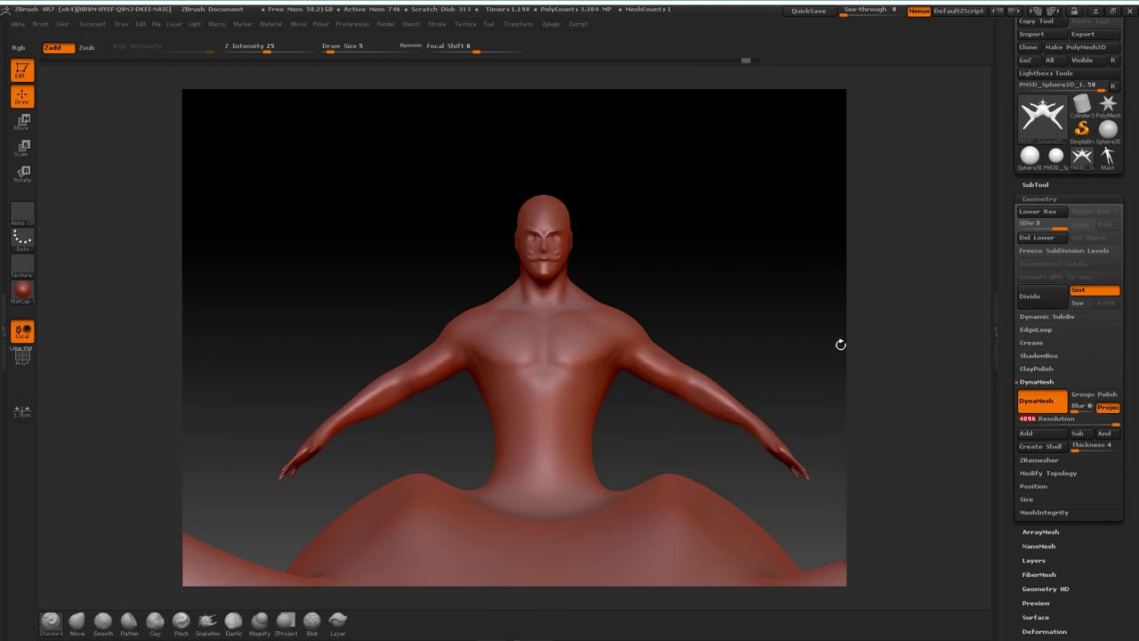
pyautogui.moveTo(735, 261)
pyautogui.mouseDown()
pyautogui.moveTo(699, 219)
pyautogui.moveTo(721, 261)
pyautogui.mouseUp()
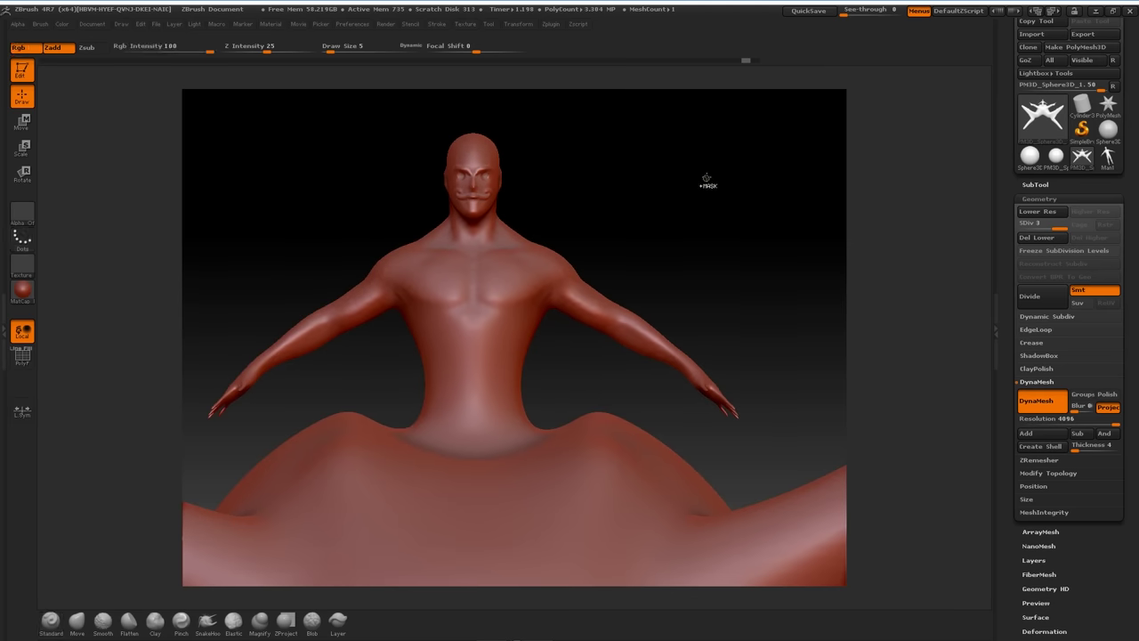
pyautogui.keyDown('ctrl'); pyautogui.moveTo(702, 153); pyautogui.dragTo(780, 310); pyautogui.keyUp('ctrl')
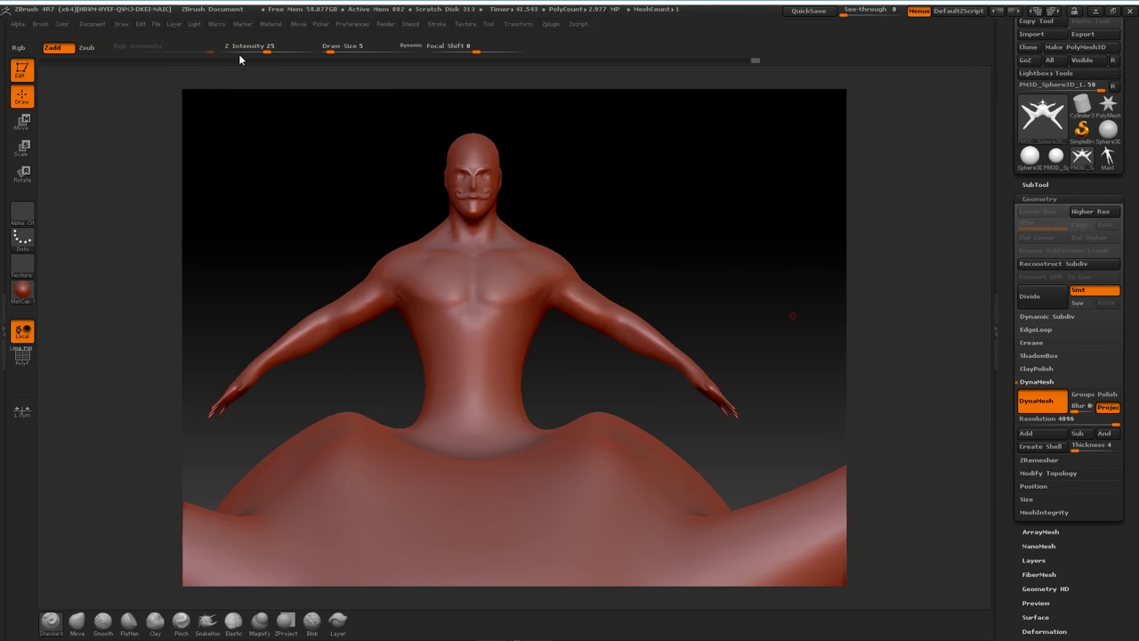
pyautogui.moveTo(611, 191)
pyautogui.mouseDown()
pyautogui.moveTo(626, 237)
pyautogui.moveTo(561, 231)
pyautogui.moveTo(566, 292)
pyautogui.moveTo(737, 343)
pyautogui.moveTo(704, 292)
pyautogui.moveTo(691, 318)
pyautogui.mouseUp()
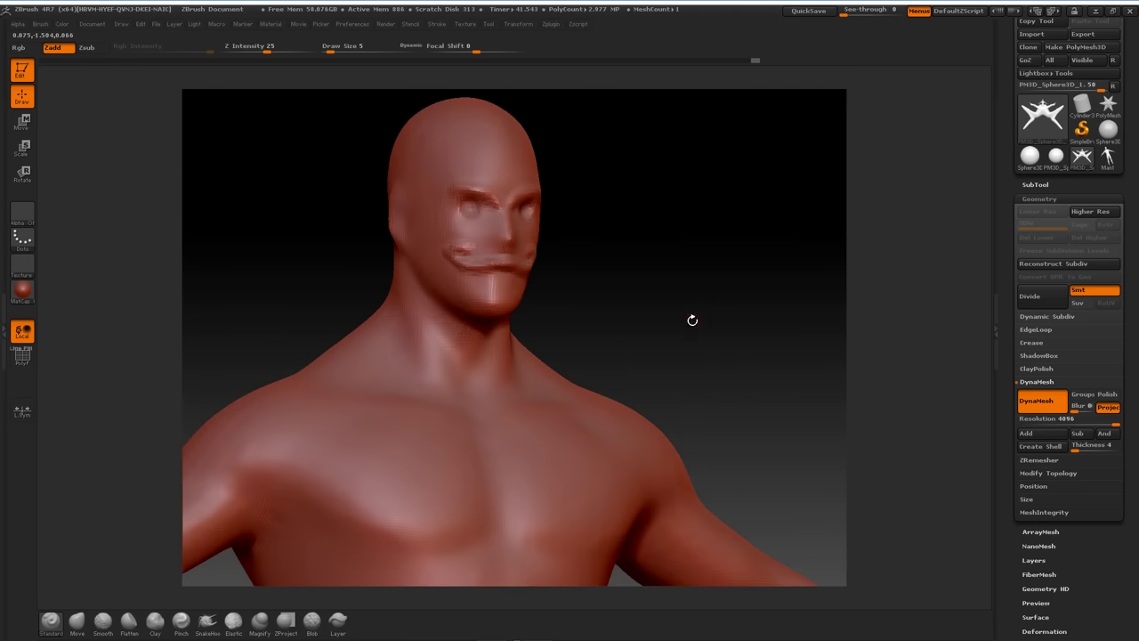
# Step: Set the DynaMesh resolution to 504 and remesh the merged model
pyautogui.click(1068, 419)
pyautogui.write('504')
pyautogui.press('Return')
pyautogui.moveTo(719, 303)
pyautogui.mouseDown()
pyautogui.moveTo(765, 274)
pyautogui.moveTo(725, 234)
pyautogui.moveTo(715, 299)
pyautogui.mouseUp()
pyautogui.keyDown('ctrl'); pyautogui.moveTo(695, 205); pyautogui.dragTo(731, 303); pyautogui.keyUp('ctrl')
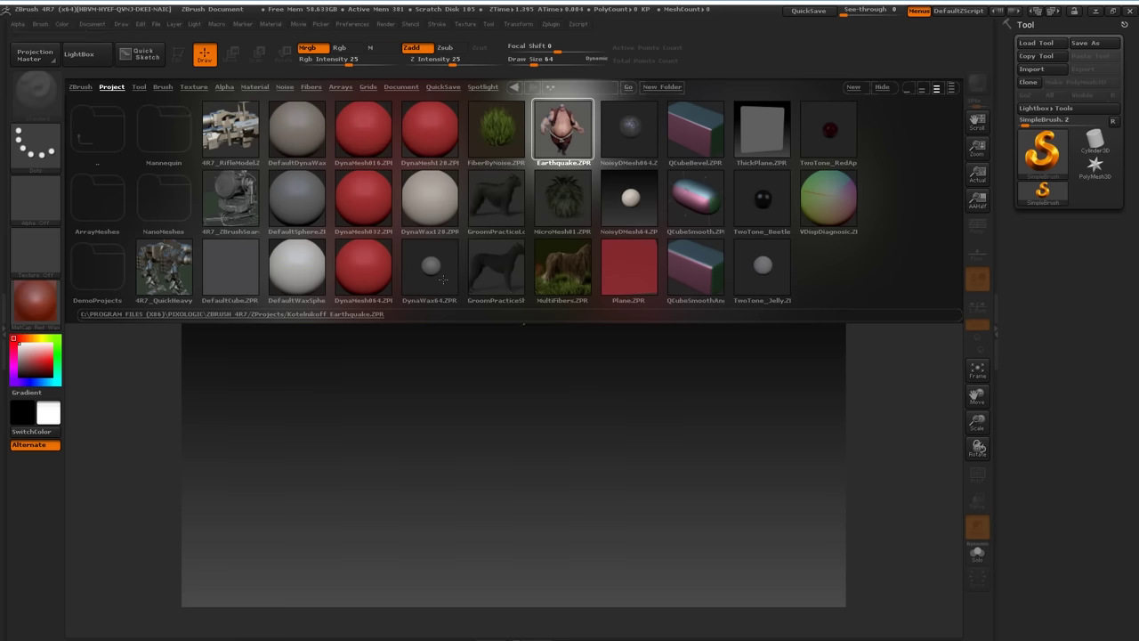
# Step: Open the Earthquake demo project and hide every subtool except the character's body
pyautogui.doubleClick(562, 131)
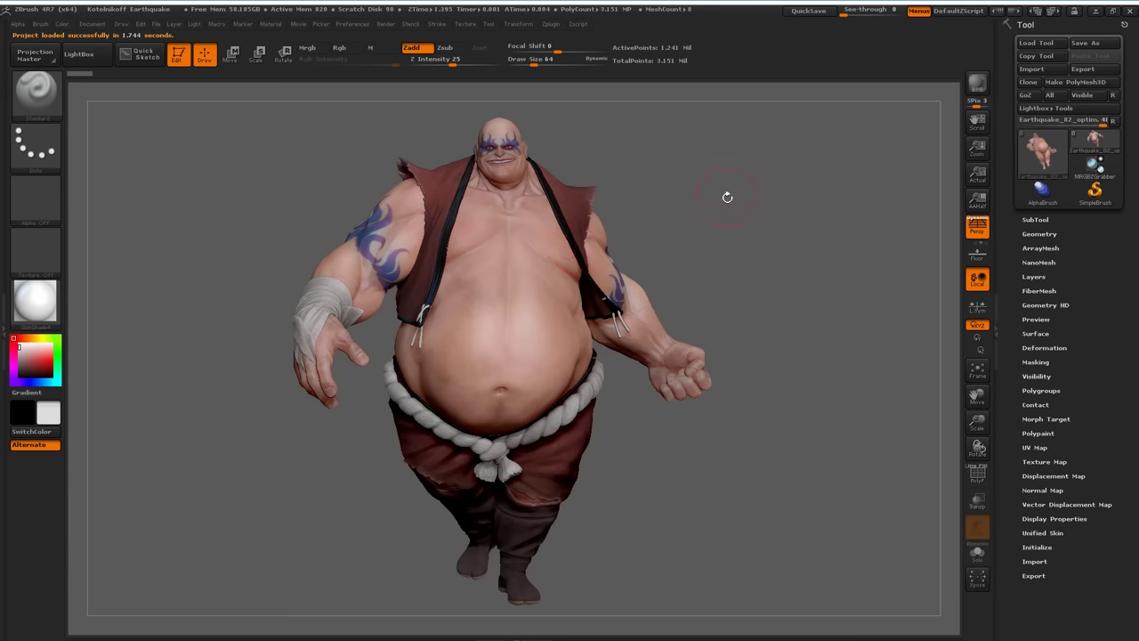
pyautogui.keyDown('alt'); pyautogui.moveTo(727, 197); pyautogui.dragTo(781, 286); pyautogui.keyUp('alt')
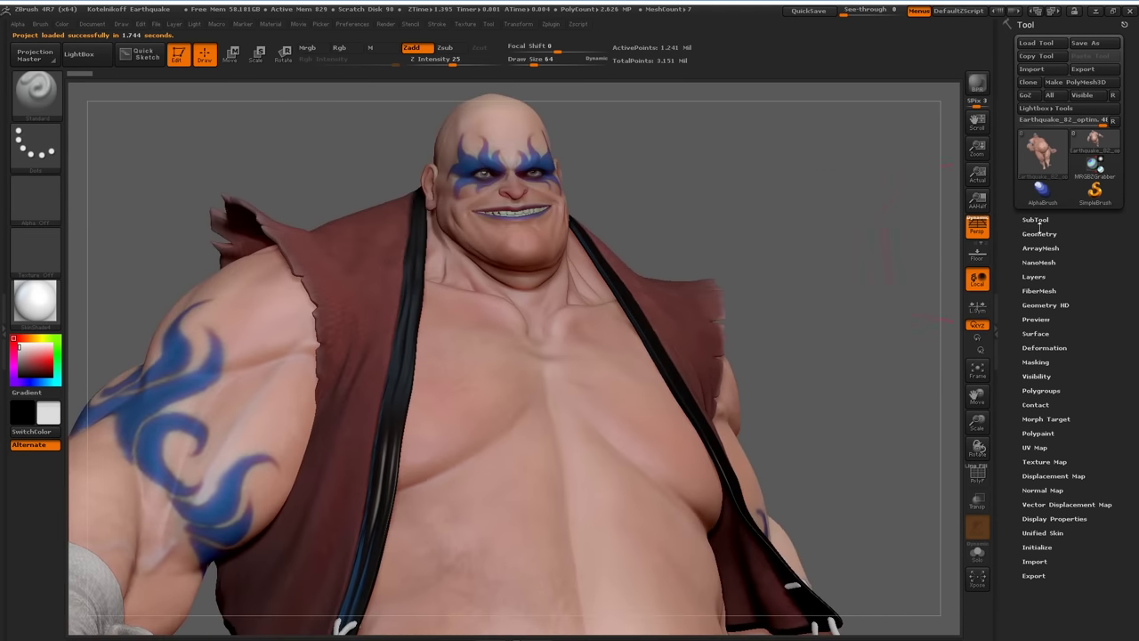
pyautogui.click(1034, 219)
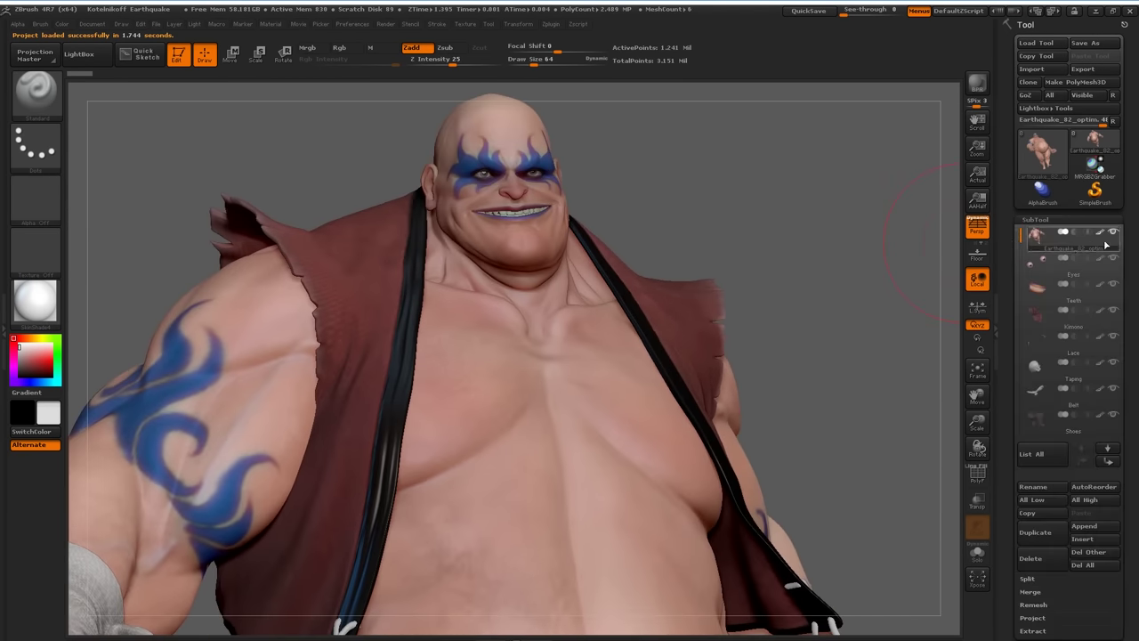
pyautogui.keyDown('shift'); pyautogui.click(1063, 232); pyautogui.keyUp('shift')
pyautogui.moveTo(806, 306); pyautogui.dragTo(783, 292)
pyautogui.keyDown('alt'); pyautogui.moveTo(641, 214); pyautogui.dragTo(658, 263); pyautogui.keyUp('alt')
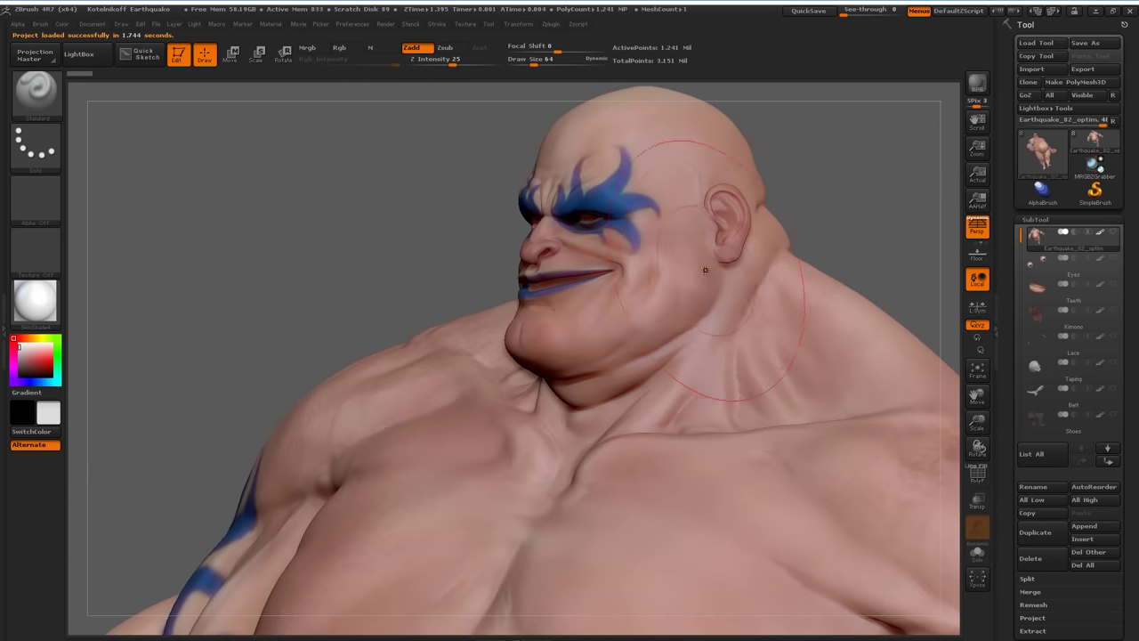
pyautogui.moveTo(771, 258); pyautogui.dragTo(794, 278)
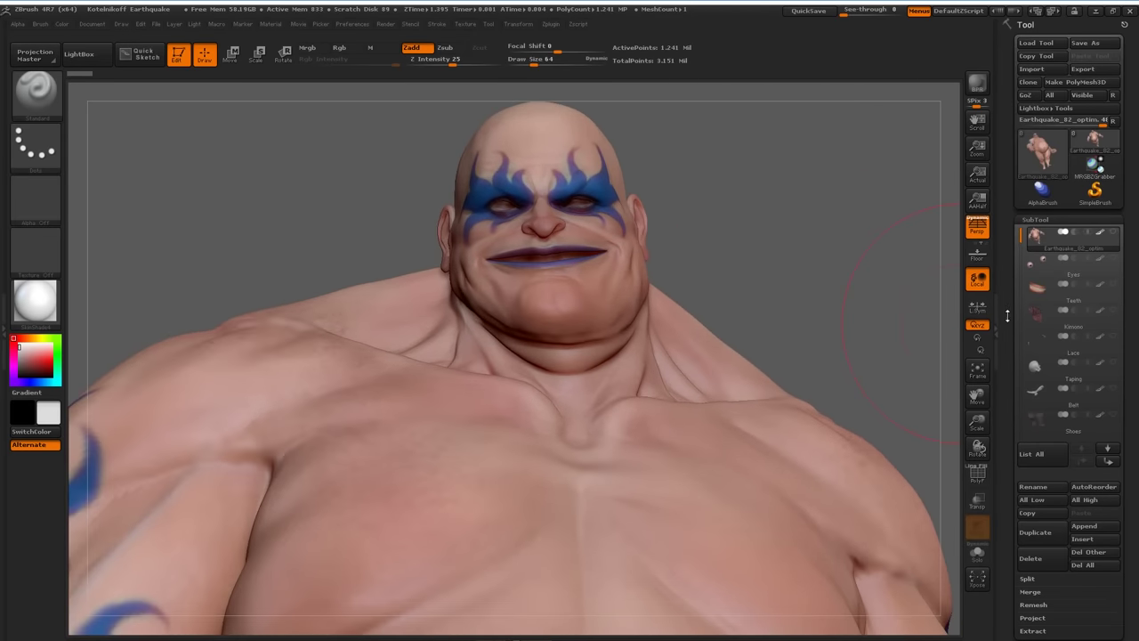
# Step: Convert the Earthquake body into a DynaMesh at resolution 304 with blur 0
pyautogui.moveTo(1008, 311); pyautogui.dragTo(1003, 180)
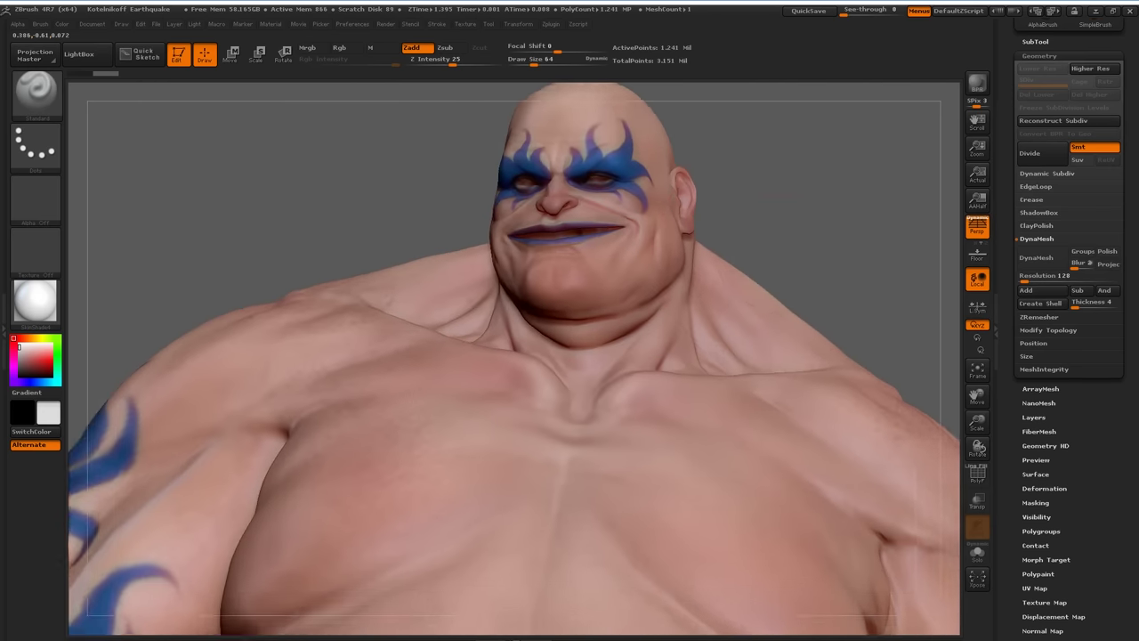
pyautogui.keyDown('alt'); pyautogui.moveTo(791, 212); pyautogui.dragTo(735, 239); pyautogui.keyUp('alt')
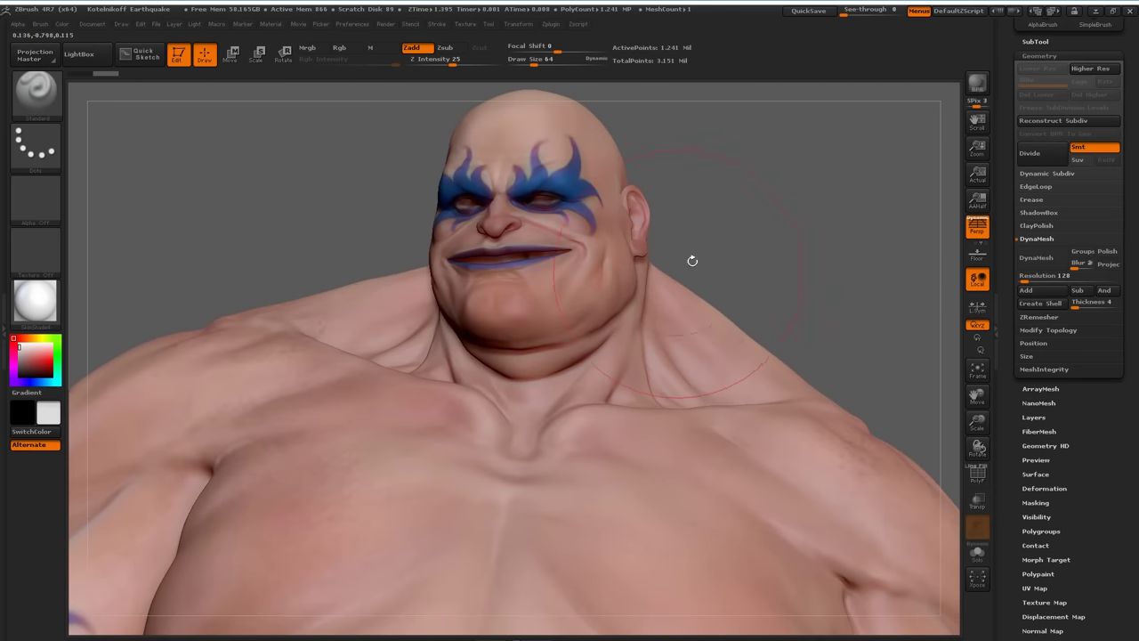
pyautogui.click(1054, 272)
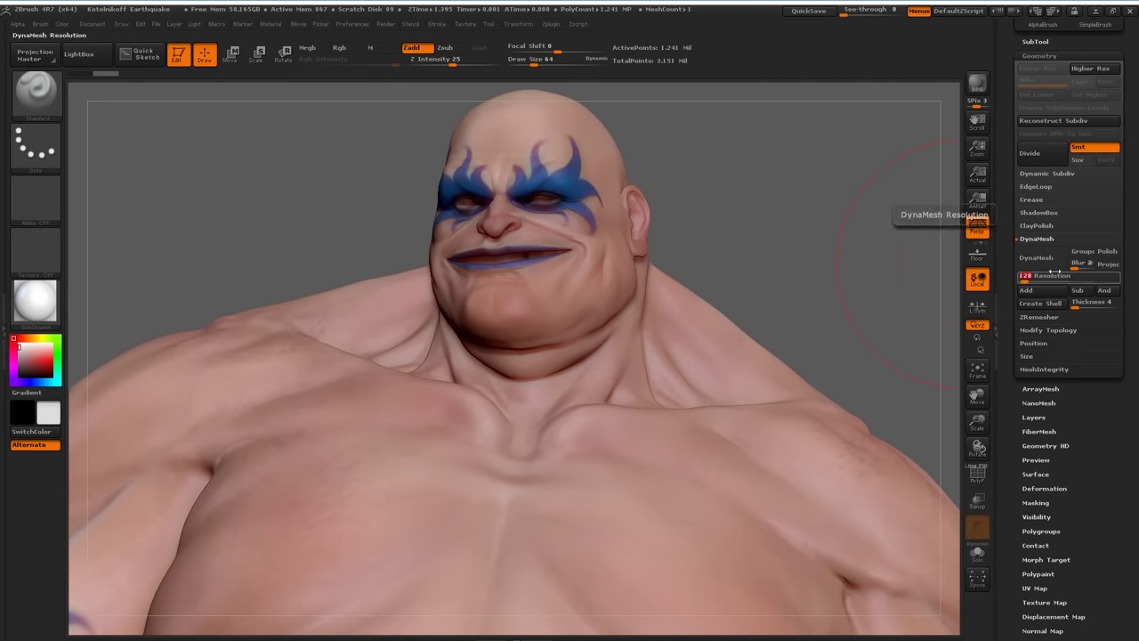
pyautogui.write('300')
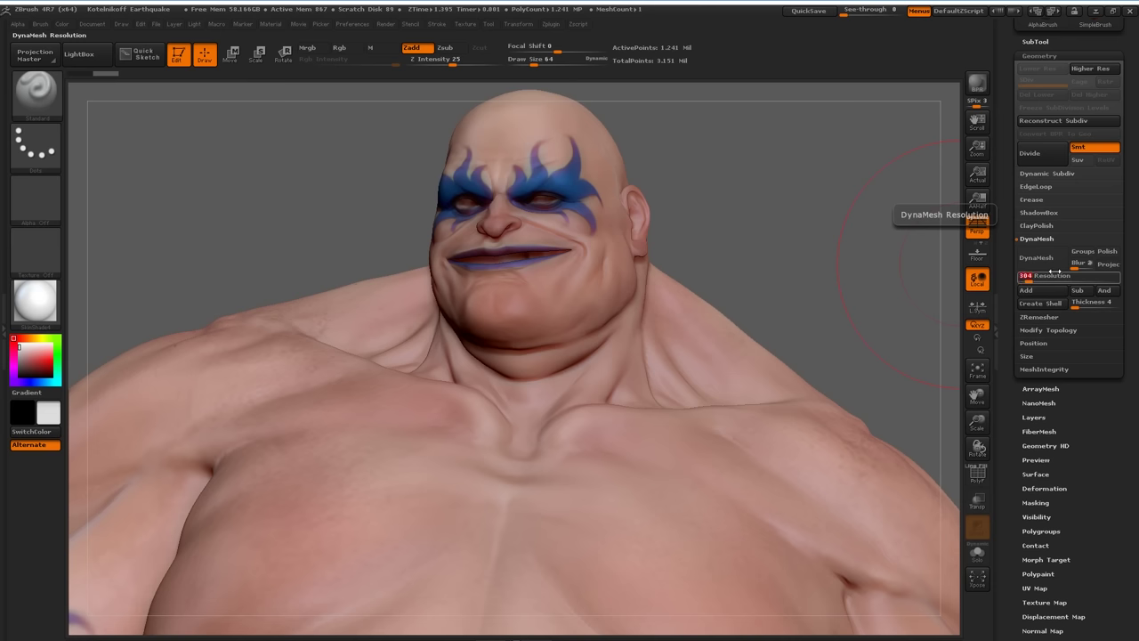
pyautogui.click(1082, 262)
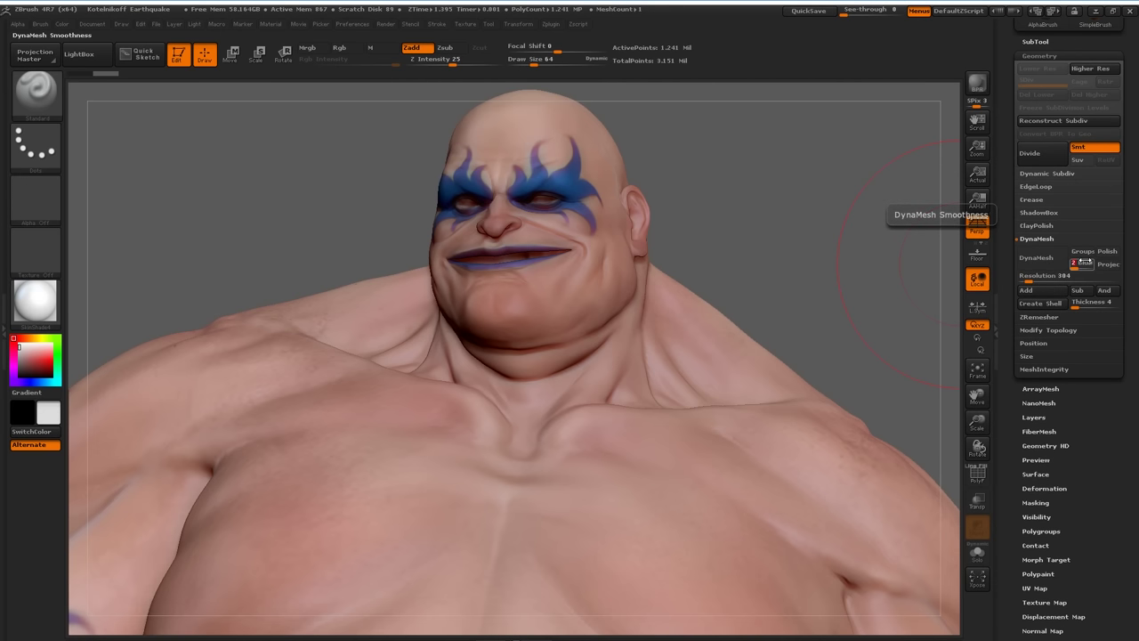
pyautogui.press('Return')
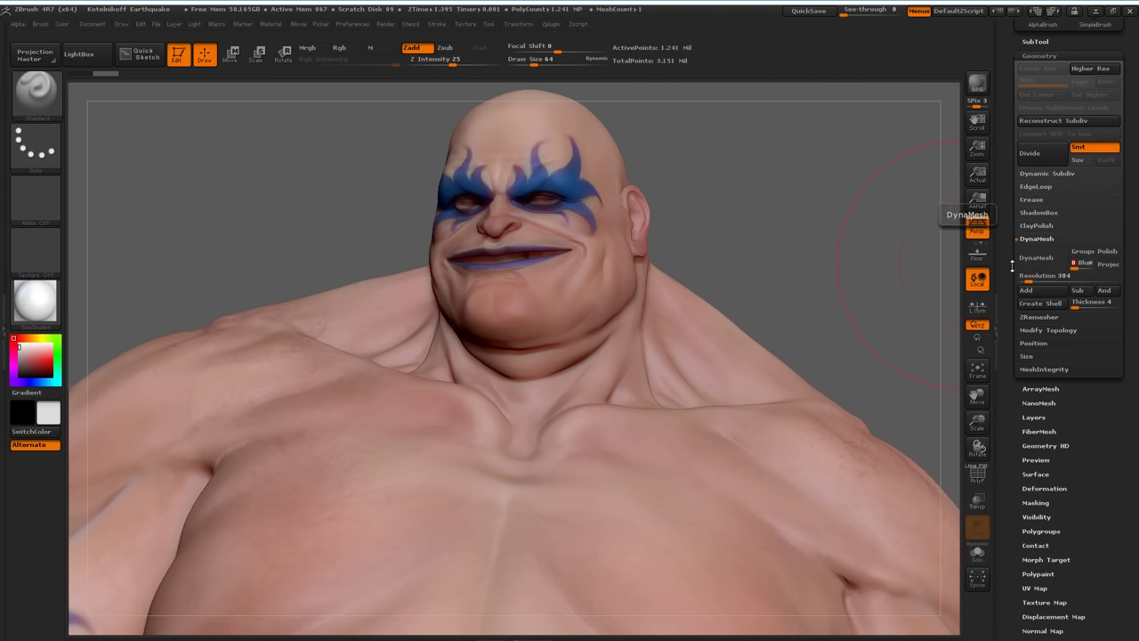
pyautogui.click(1042, 260)
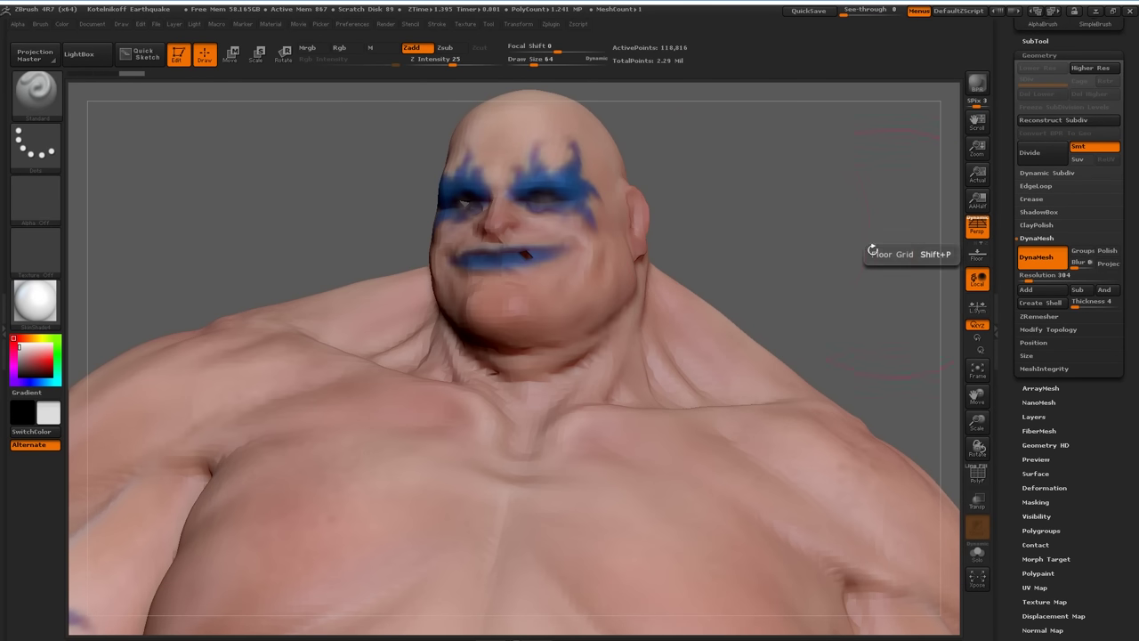
# Step: Inspect the remeshed head from several angles and undo the DynaMesh conversion
pyautogui.moveTo(742, 217)
pyautogui.mouseDown()
pyautogui.moveTo(760, 202)
pyautogui.moveTo(838, 260)
pyautogui.moveTo(780, 170)
pyautogui.moveTo(788, 234)
pyautogui.moveTo(774, 249)
pyautogui.moveTo(833, 229)
pyautogui.mouseUp()
pyautogui.moveTo(709, 215); pyautogui.dragTo(732, 208)
pyautogui.keyDown('ctrl'); pyautogui.moveTo(732, 208); pyautogui.dragTo(774, 321, button='right'); pyautogui.keyUp('ctrl')
pyautogui.keyDown('alt'); pyautogui.moveTo(773, 322); pyautogui.dragTo(760, 292); pyautogui.keyUp('alt')
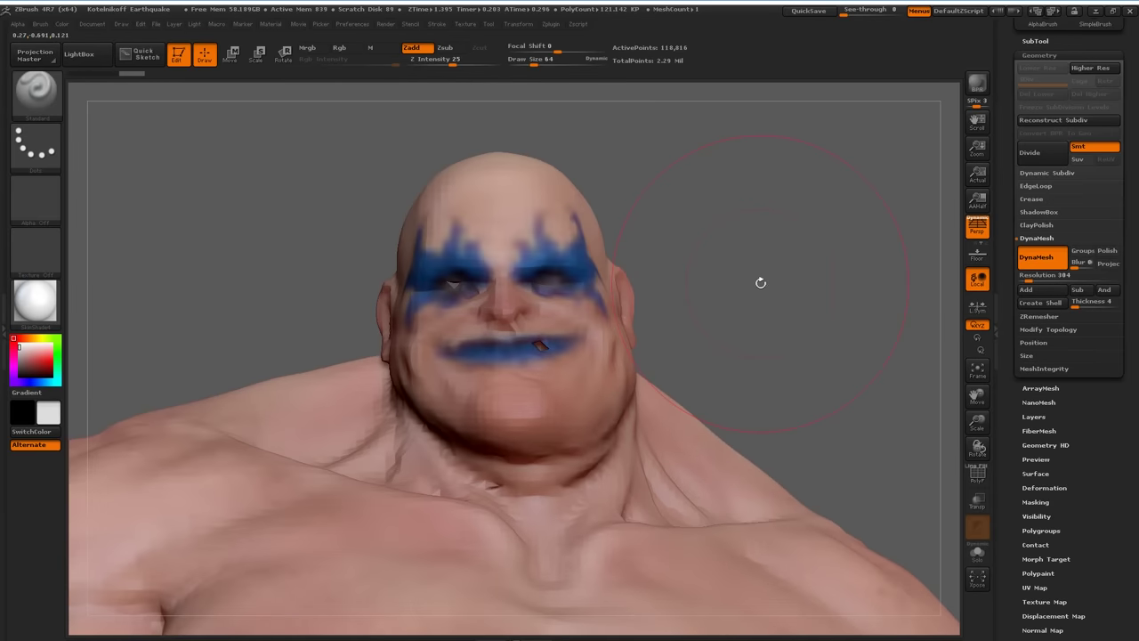
pyautogui.hotkey('ctrl', 'z')
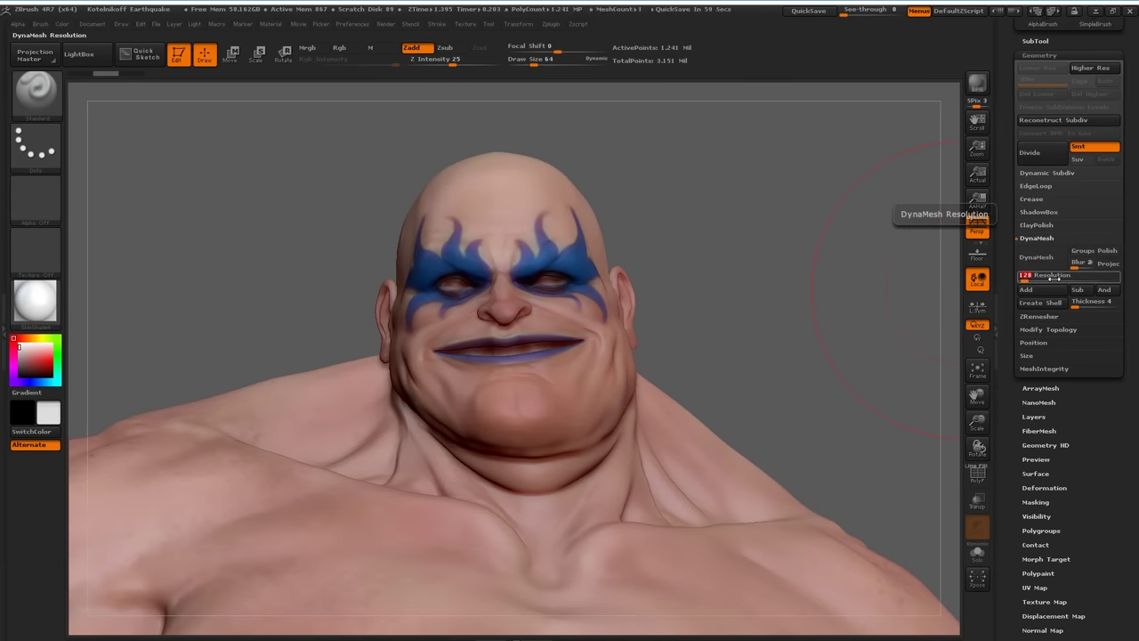
# Step: Convert the Earthquake body into a DynaMesh at resolution 1000 with blur 0
pyautogui.click(1054, 277)
pyautogui.write('1000')
pyautogui.press('Return')
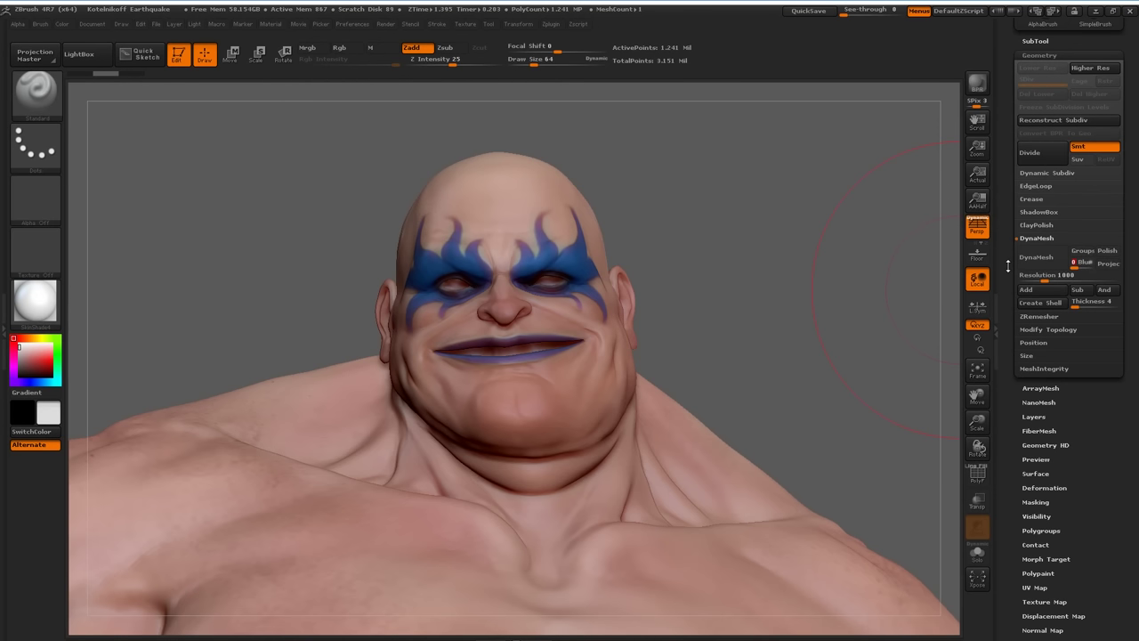
pyautogui.click(1041, 265)
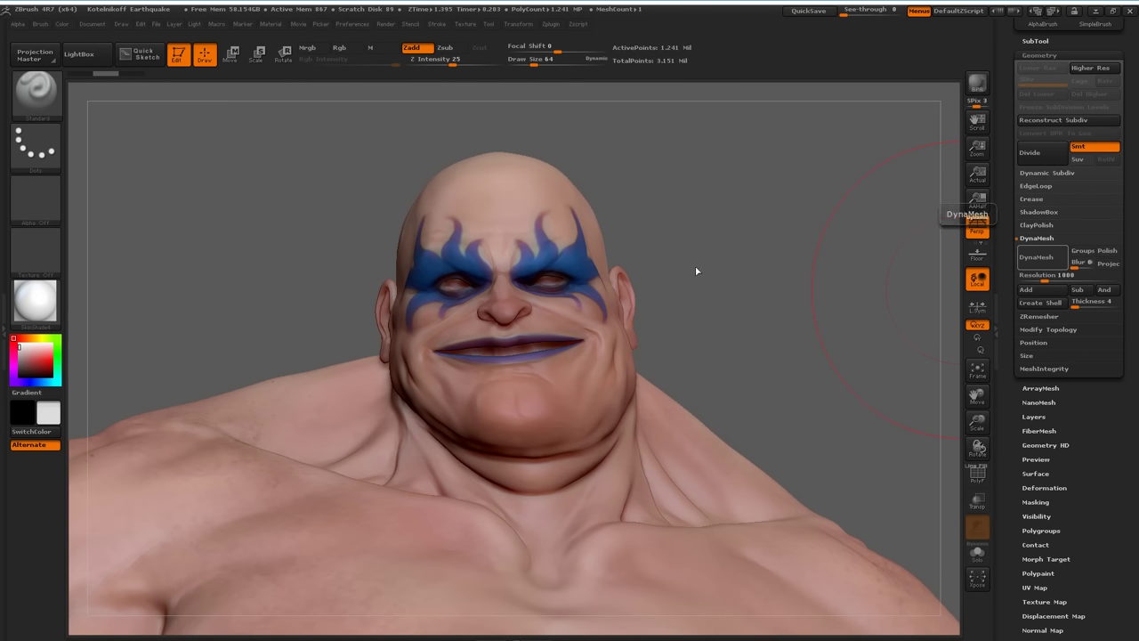
# Step: Examine how well the remeshed body keeps its sculpted and painted detail on the head, torso, arms and full figure
pyautogui.moveTo(731, 268)
pyautogui.mouseDown()
pyautogui.moveTo(628, 269)
pyautogui.moveTo(723, 270)
pyautogui.mouseUp()
pyautogui.keyDown('alt'); pyautogui.moveTo(772, 322); pyautogui.dragTo(688, 223); pyautogui.keyUp('alt')
pyautogui.keyDown('alt'); pyautogui.moveTo(899, 275); pyautogui.dragTo(821, 237); pyautogui.keyUp('alt')
pyautogui.keyDown('alt'); pyautogui.moveTo(783, 289); pyautogui.dragTo(751, 229); pyautogui.keyUp('alt')
pyautogui.keyDown('alt'); pyautogui.moveTo(823, 356); pyautogui.dragTo(746, 205); pyautogui.keyUp('alt')
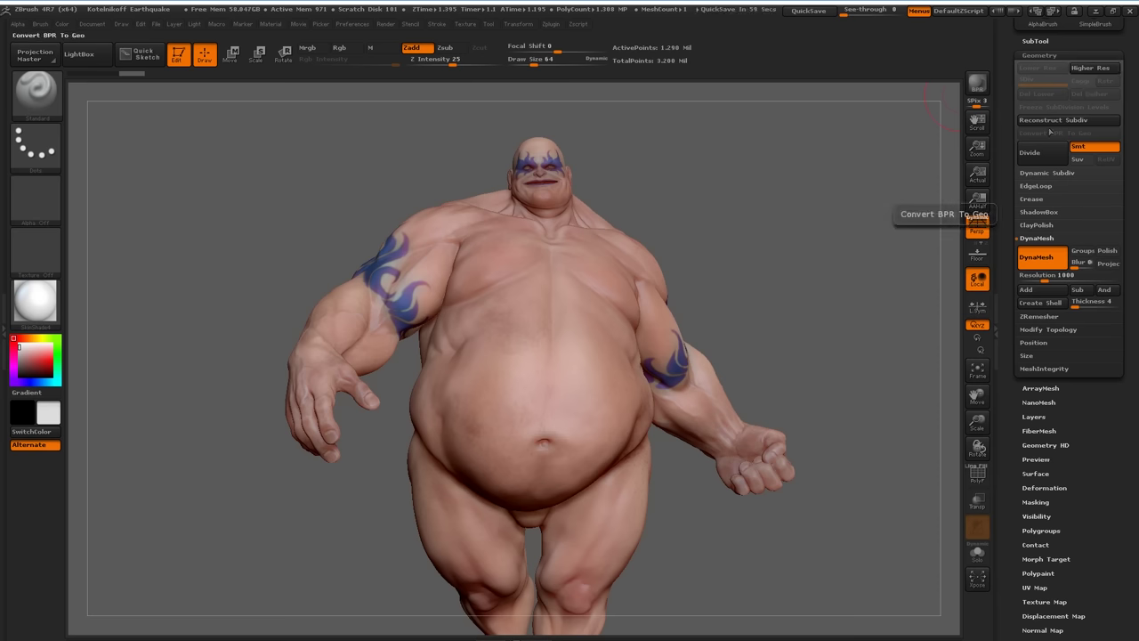
pyautogui.moveTo(717, 203); pyautogui.dragTo(702, 211)
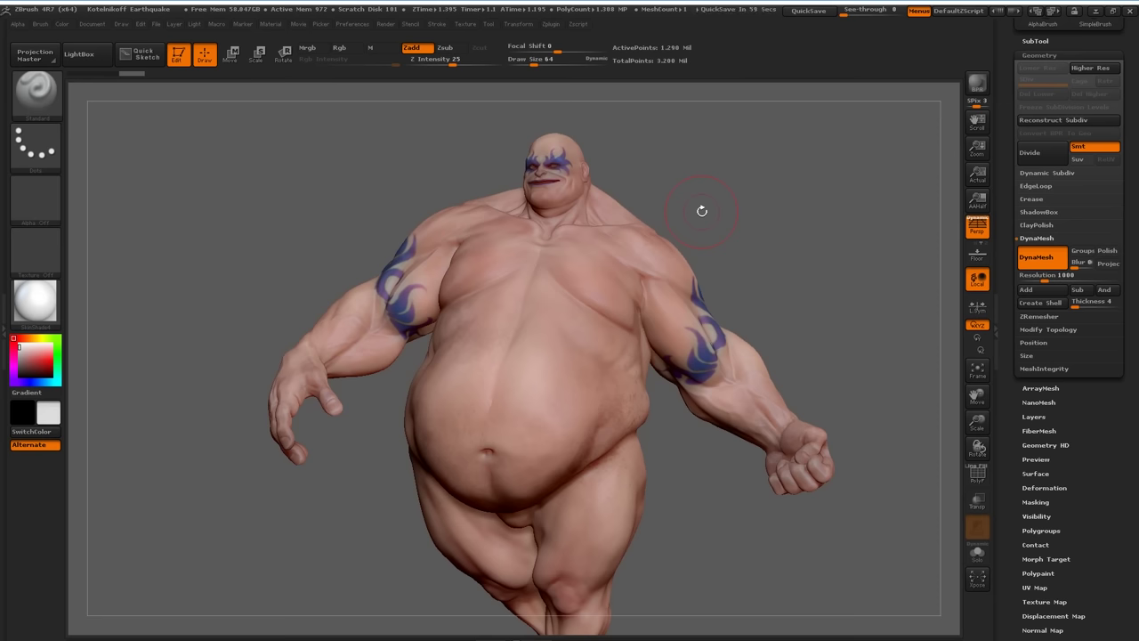
pyautogui.moveTo(702, 211); pyautogui.dragTo(801, 194)
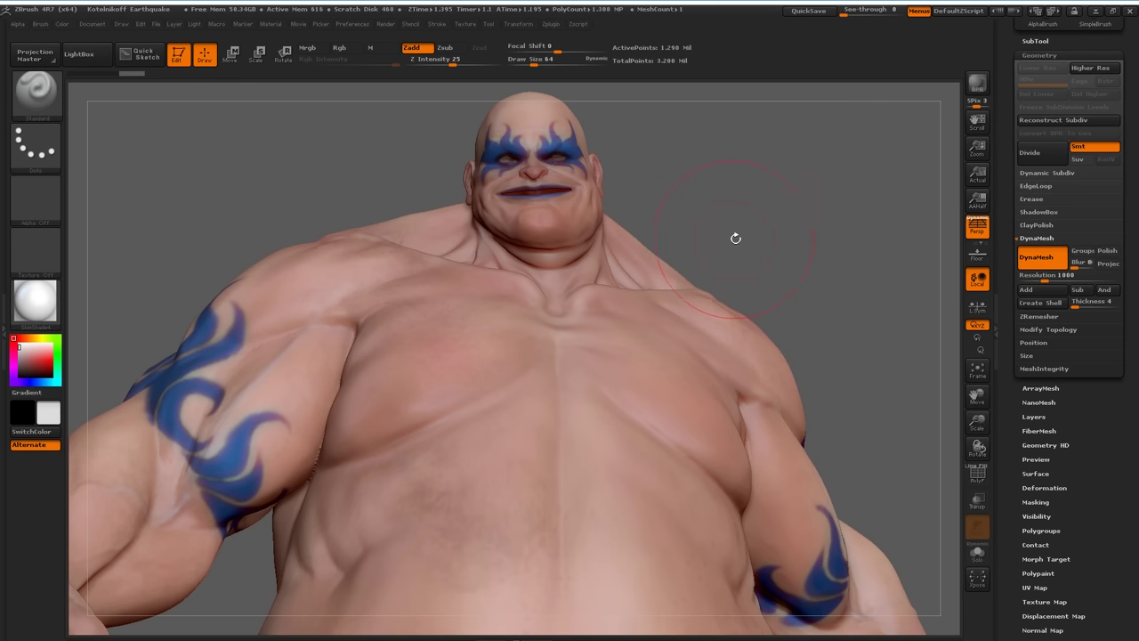
pyautogui.press('f')
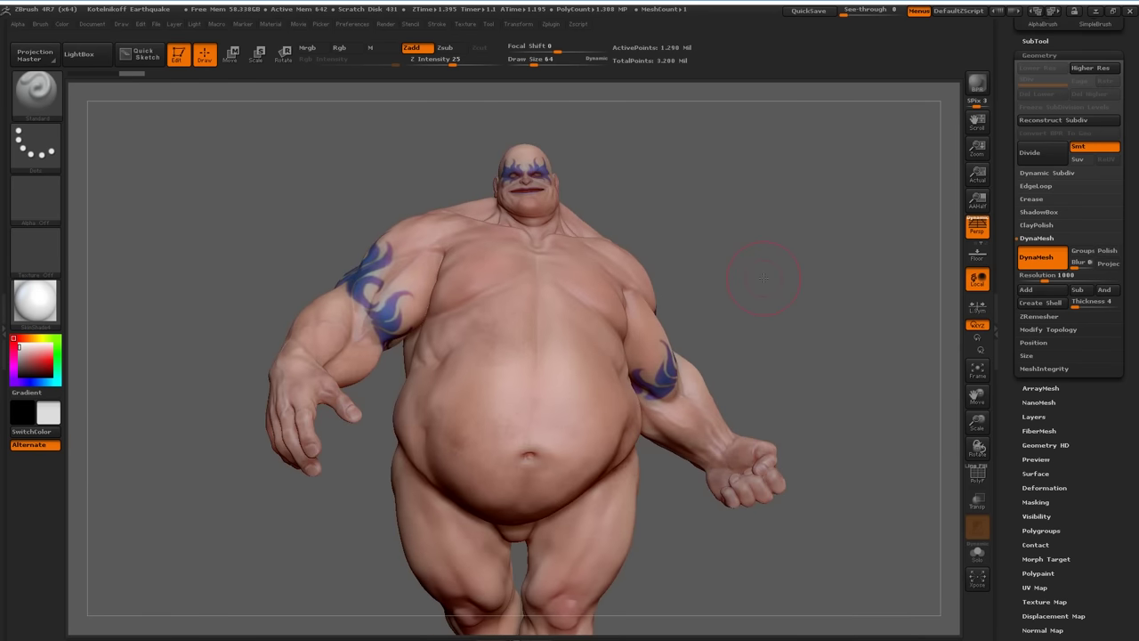
pyautogui.keyDown('alt'); pyautogui.moveTo(763, 277); pyautogui.dragTo(762, 253); pyautogui.keyUp('alt')
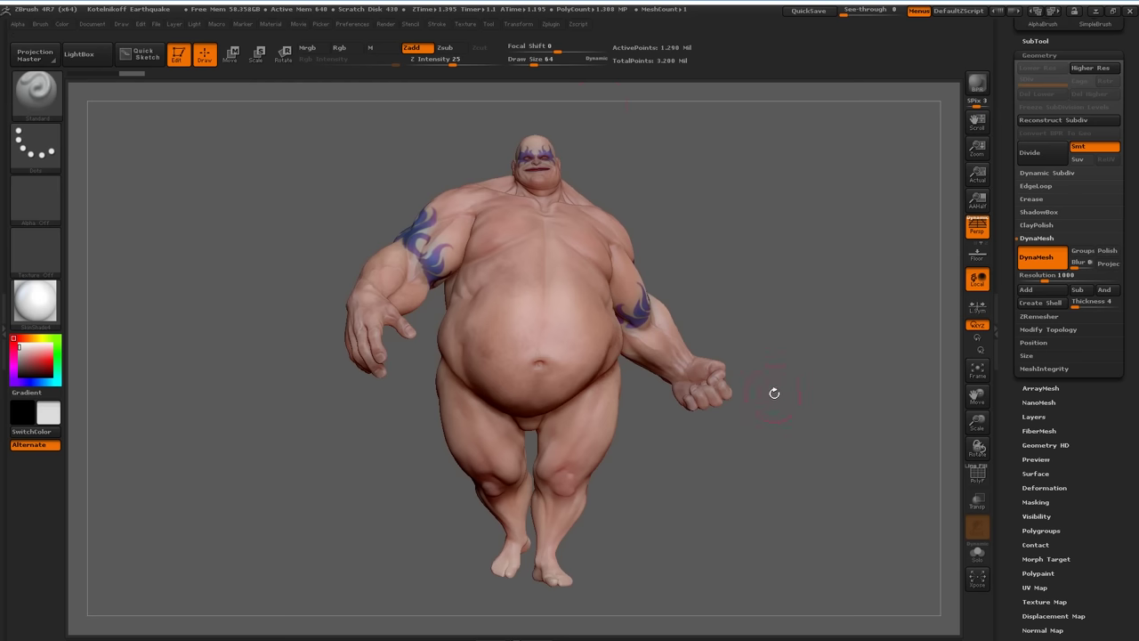
pyautogui.keyDown('alt'); pyautogui.moveTo(763, 261); pyautogui.dragTo(787, 290); pyautogui.keyUp('alt')
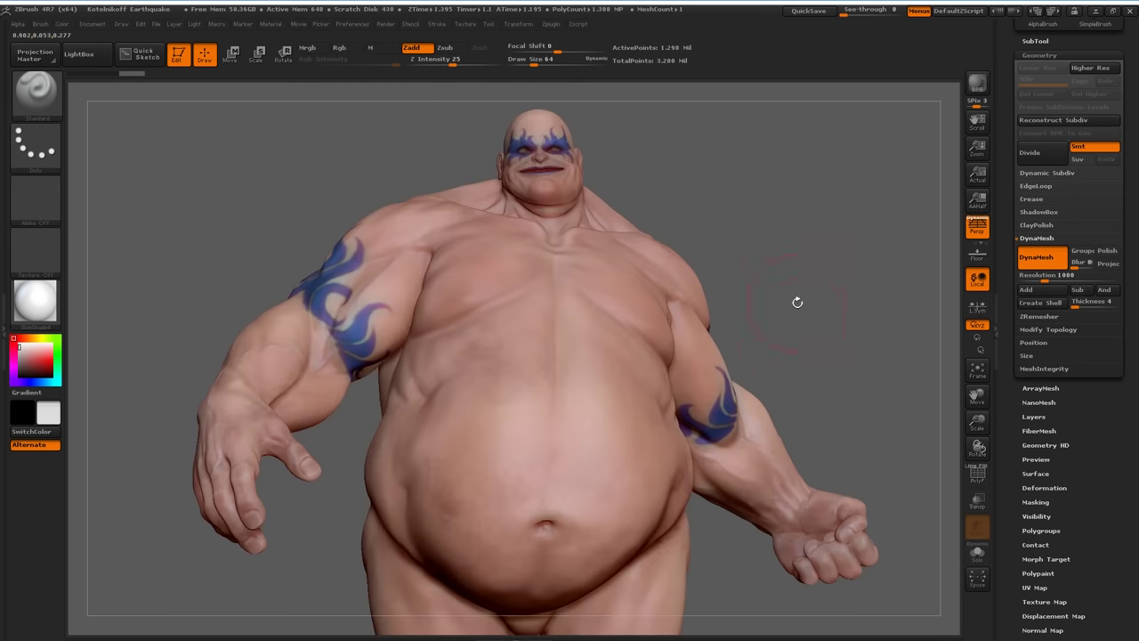
pyautogui.moveTo(799, 281); pyautogui.dragTo(816, 226)
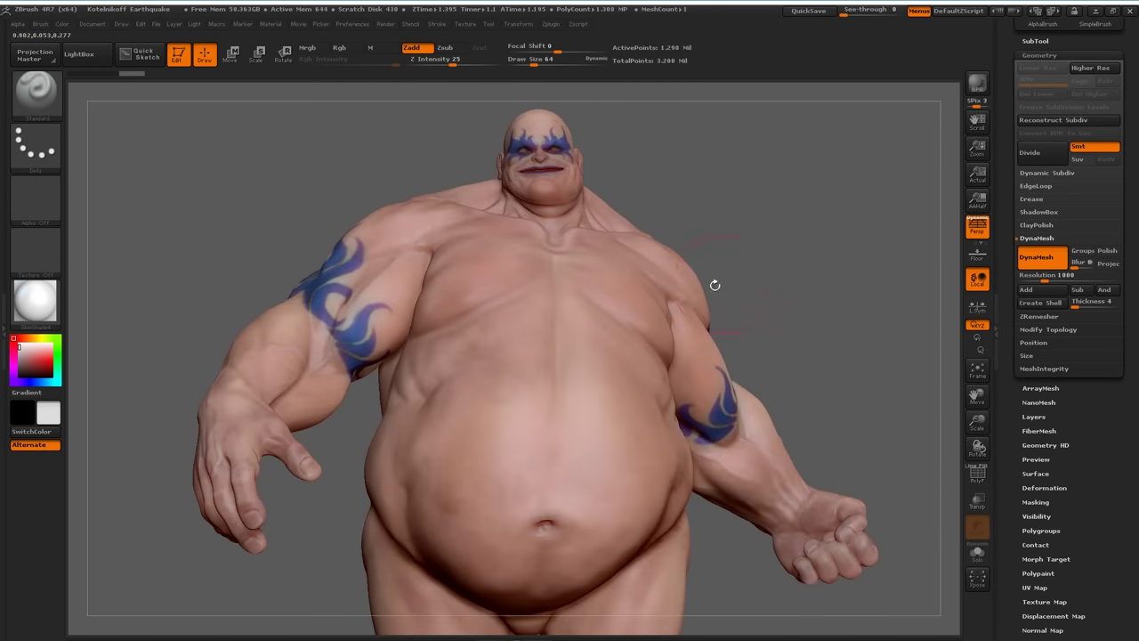
pyautogui.keyDown('alt'); pyautogui.moveTo(752, 193); pyautogui.dragTo(735, 241); pyautogui.keyUp('alt')
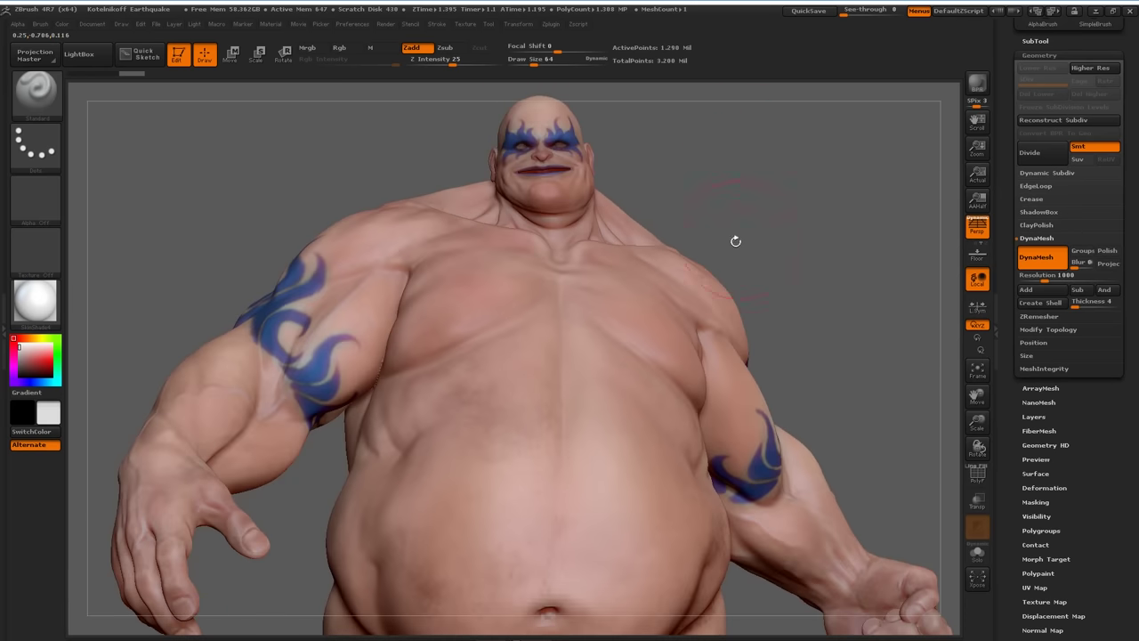
# Step: Open the DynaMesh128 sphere project without saving the current one and display the sphere's polyframe
pyautogui.click(86, 56)
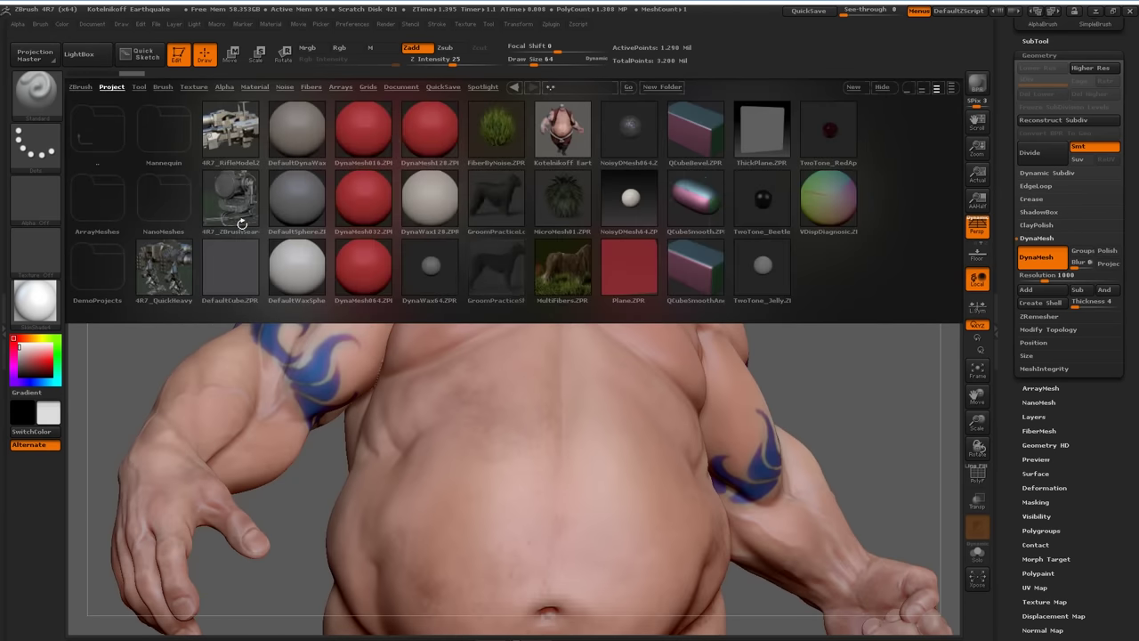
pyautogui.doubleClick(427, 135)
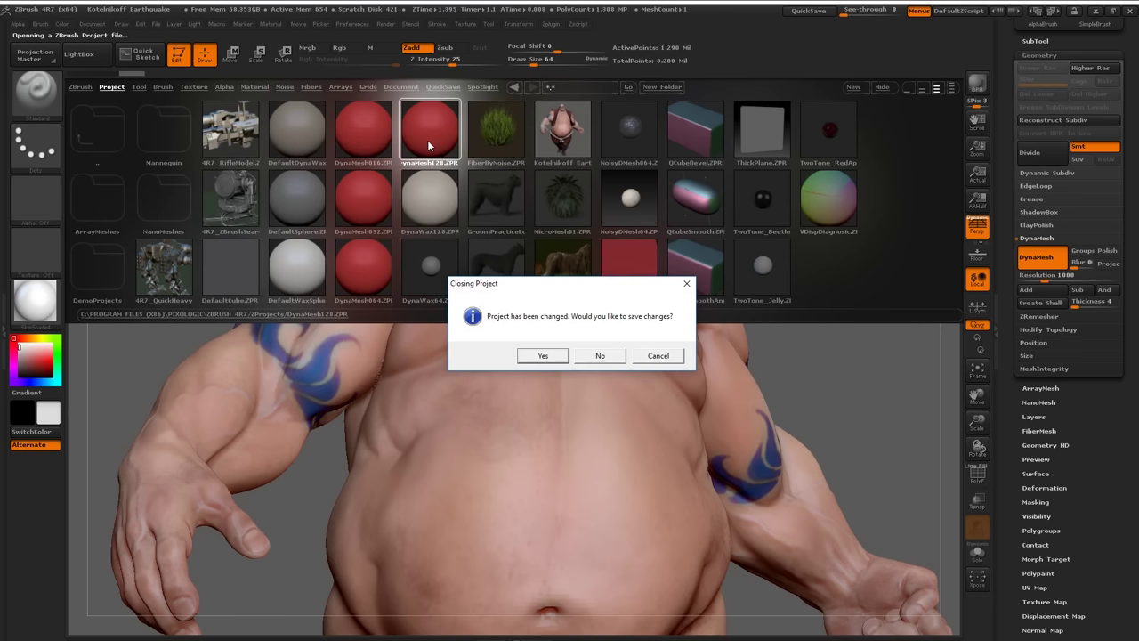
pyautogui.click(598, 356)
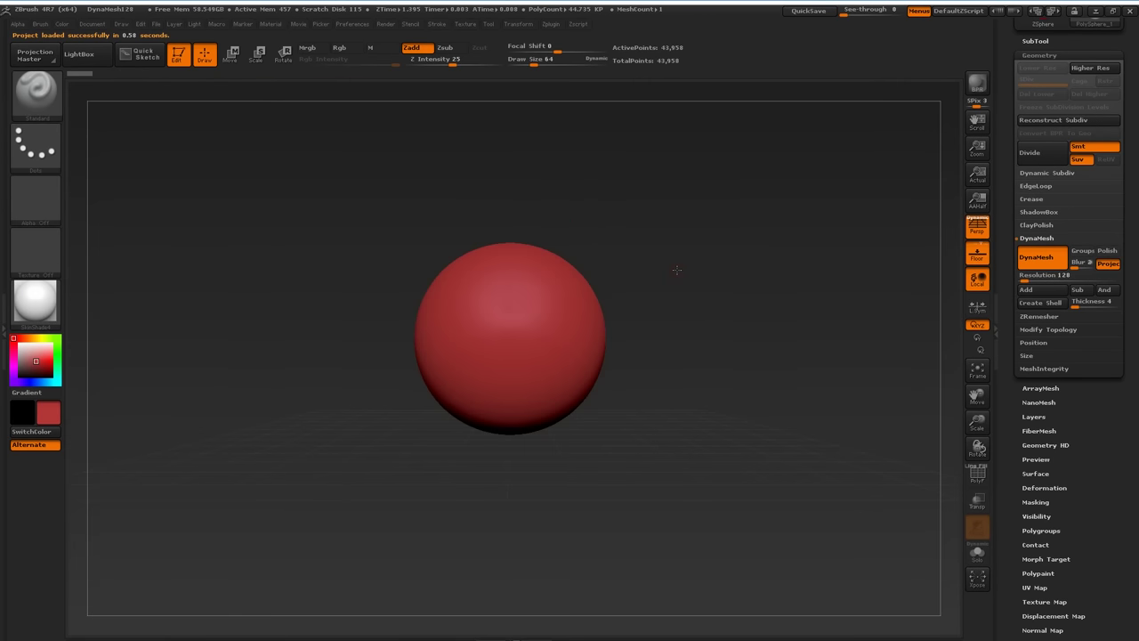
pyautogui.press('f')
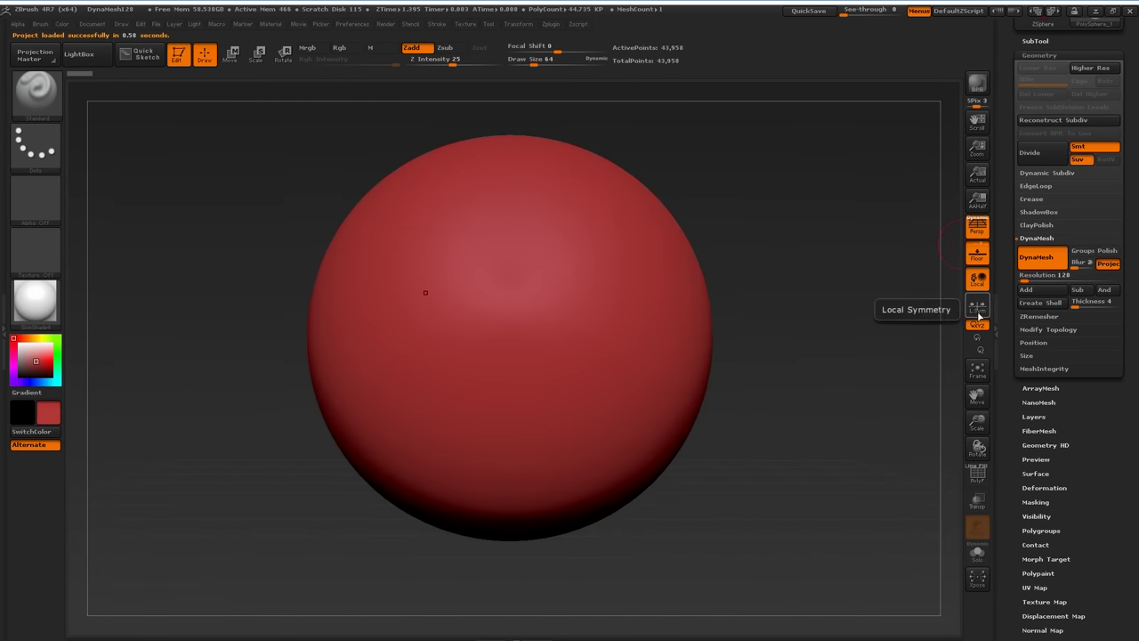
pyautogui.click(976, 474)
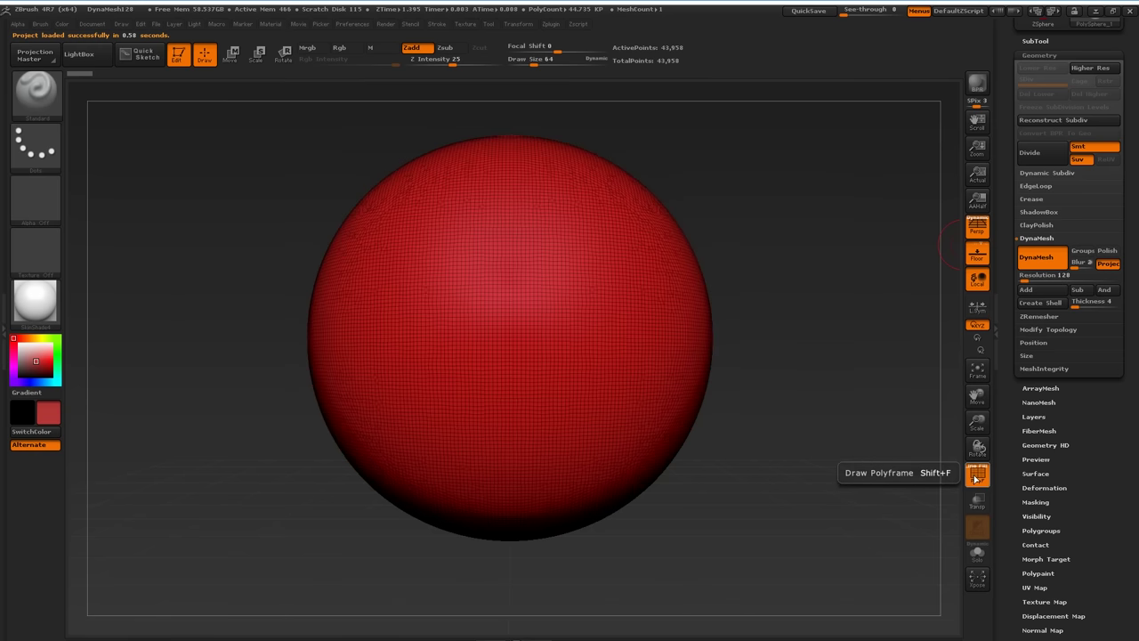
pyautogui.moveTo(778, 293)
pyautogui.keyDown('alt'); pyautogui.mouseDown()
pyautogui.moveTo(788, 326)
pyautogui.moveTo(765, 279)
pyautogui.mouseUp(); pyautogui.keyUp('alt')
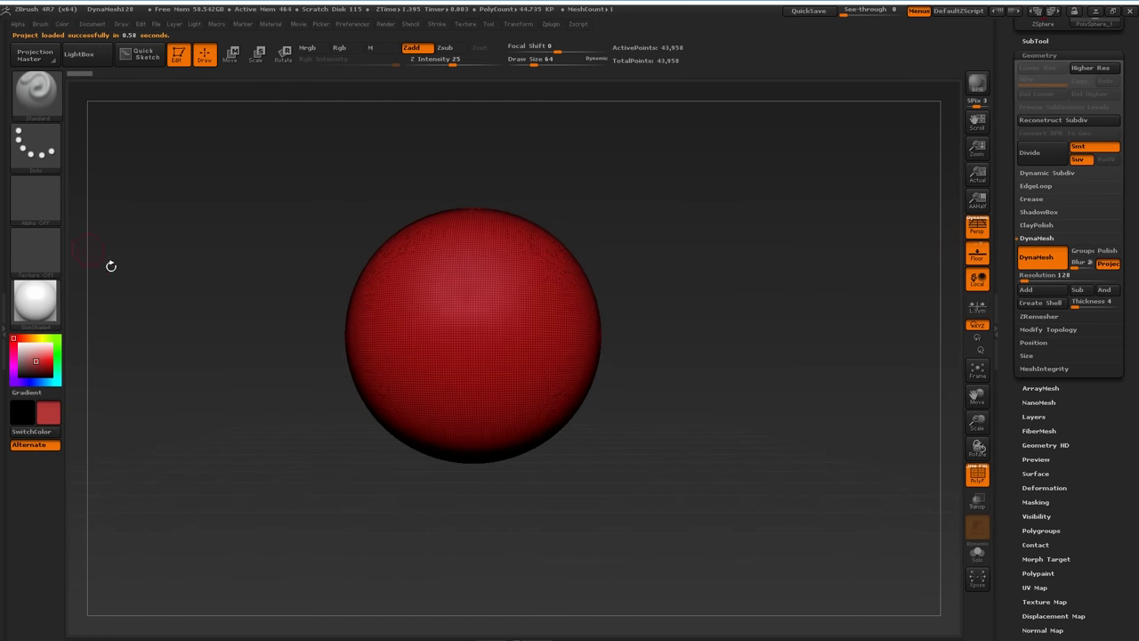
# Step: Switch to the Sculpt01 layout, pull long symmetrical limbs from the sphere's sides with the Move brush at draw size 251, and remesh
pyautogui.click(1035, 13)
pyautogui.click(78, 621)
pyautogui.moveTo(347, 48); pyautogui.dragTo(372, 44)
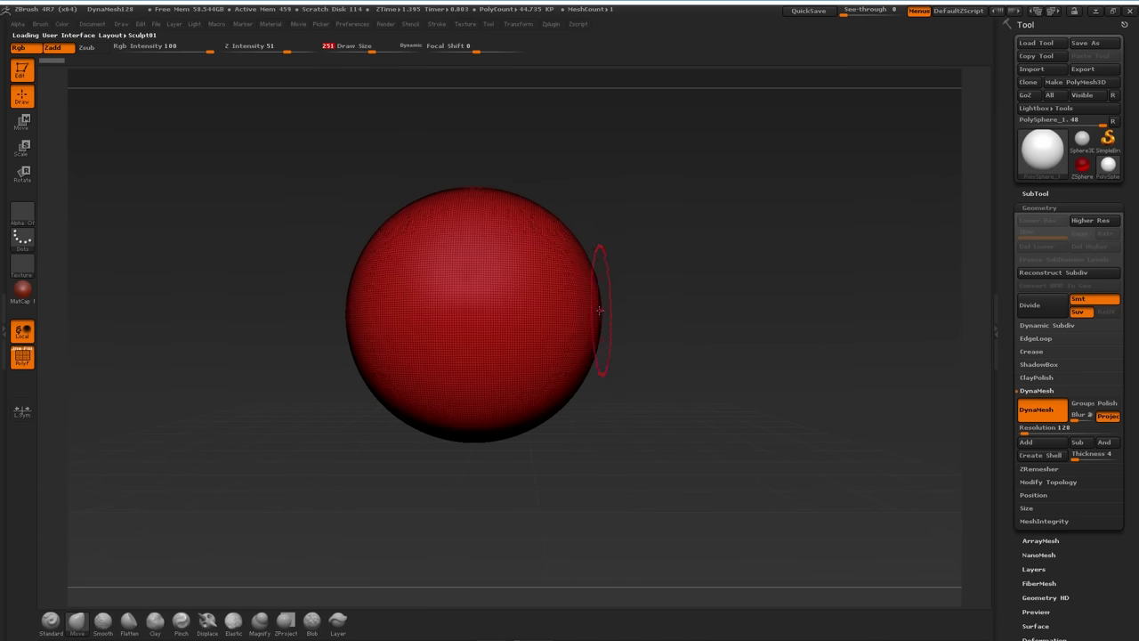
pyautogui.moveTo(591, 277); pyautogui.dragTo(930, 221)
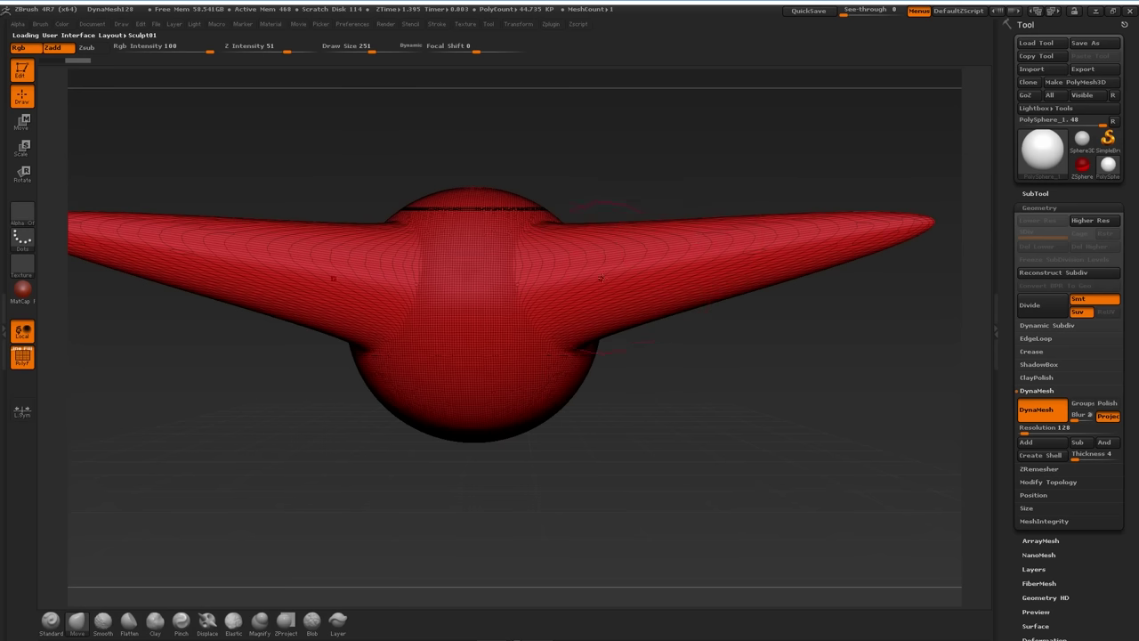
pyautogui.keyDown('ctrl'); pyautogui.moveTo(820, 345); pyautogui.dragTo(849, 475); pyautogui.keyUp('ctrl')
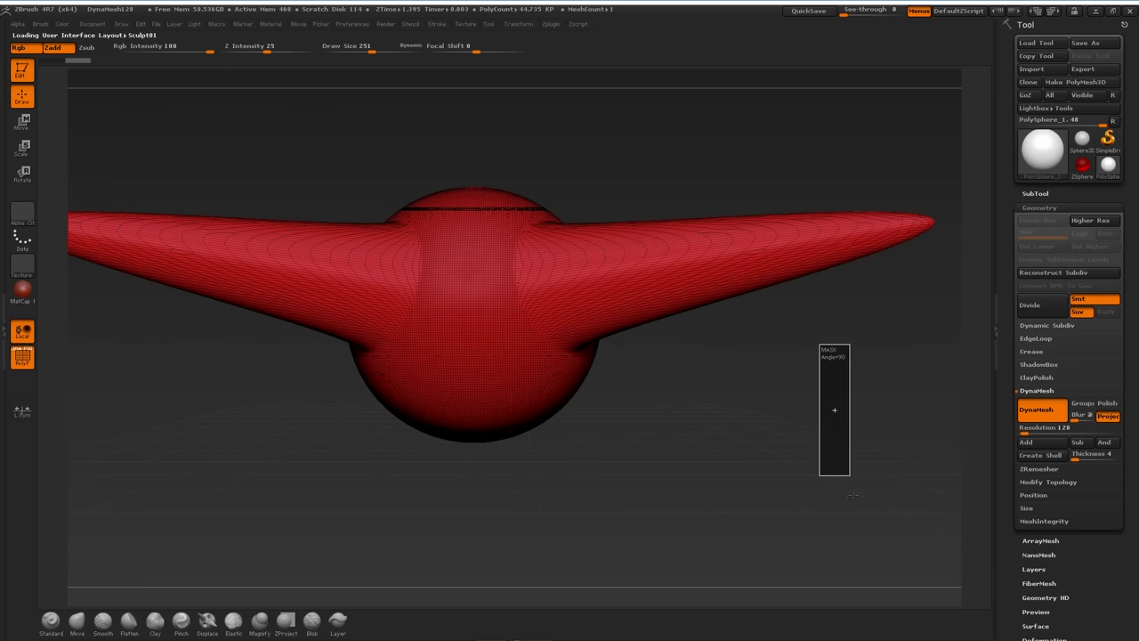